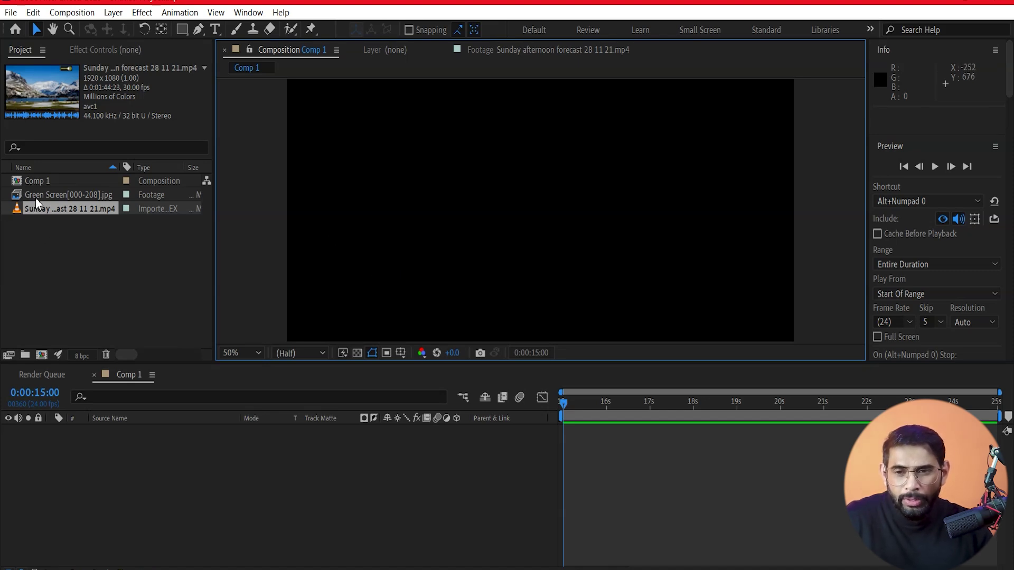
Add Green Screen[000-208].jpg to Comp 1 and scrub through the footage.
drag(37, 196, 104, 459)
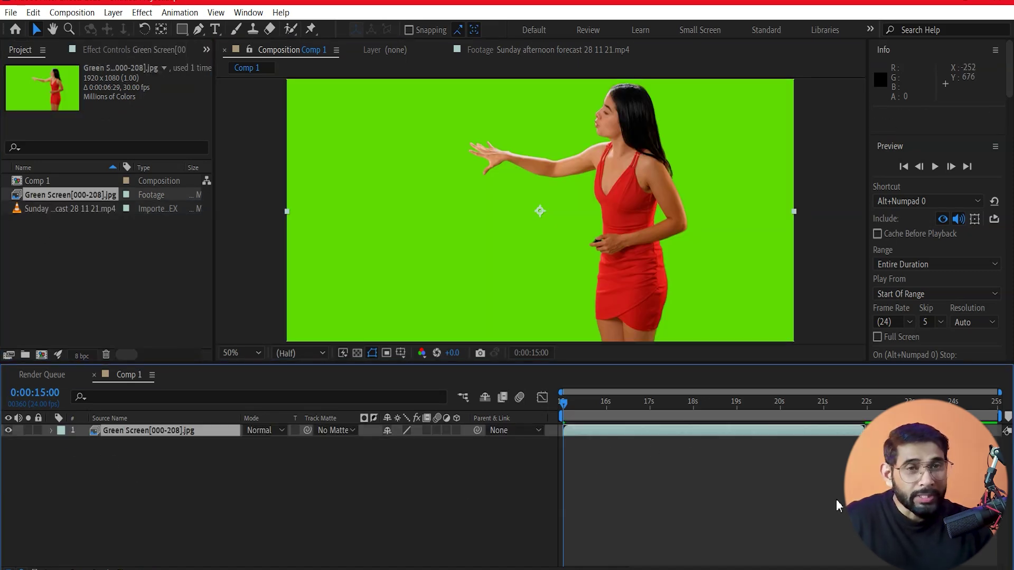
scroll(540, 245, down, 2)
scroll(540, 245, up, 2)
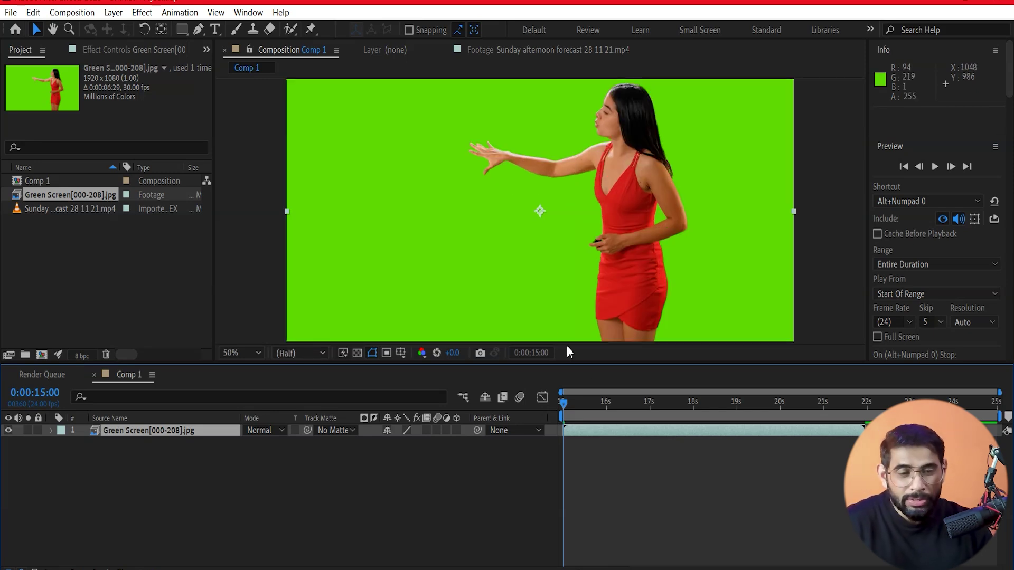
mouse_move(587, 408)
mouse_down()
mouse_move(856, 427)
mouse_move(832, 426)
mouse_up()
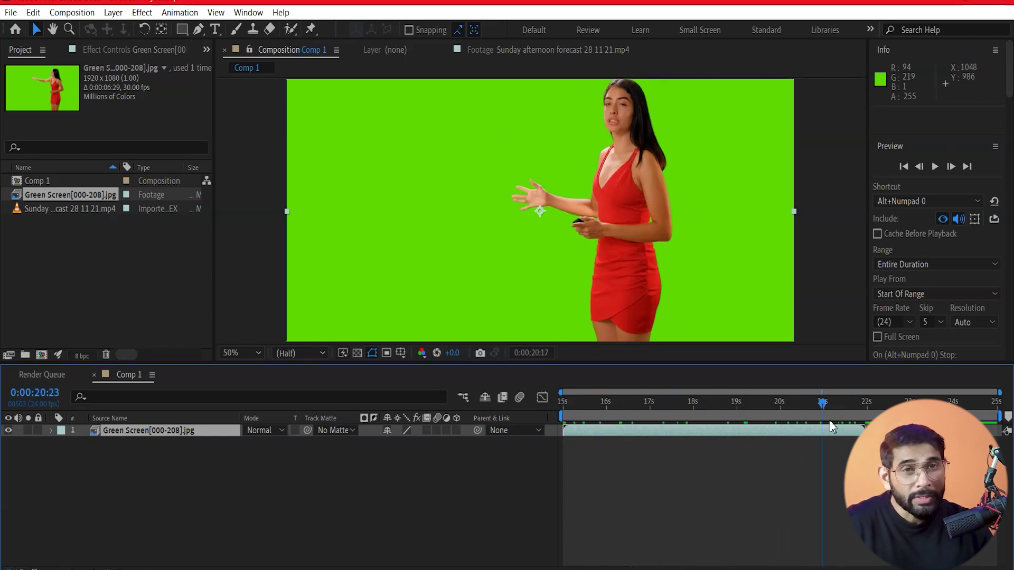
drag(831, 427, 562, 438)
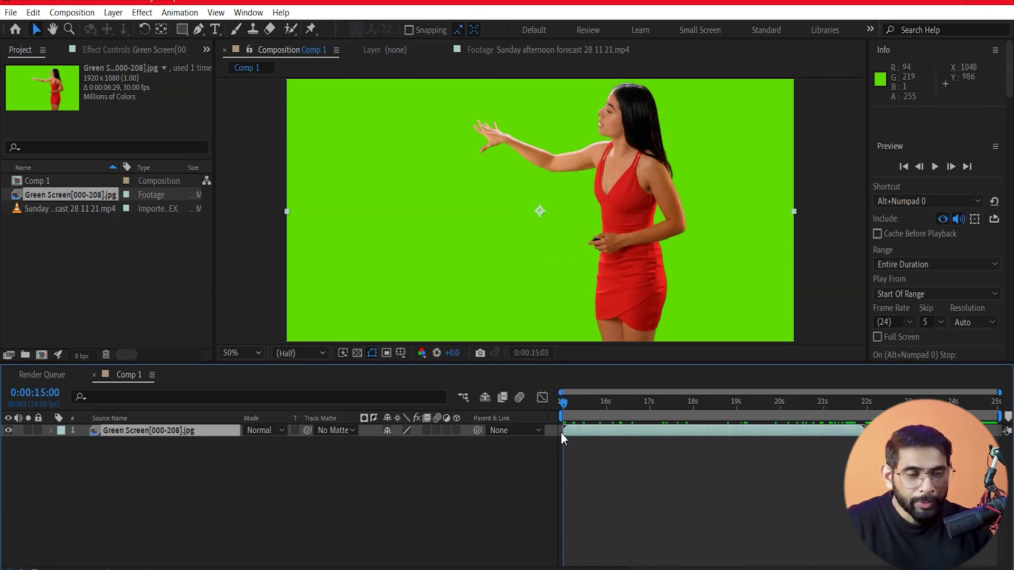
drag(562, 438, 823, 449)
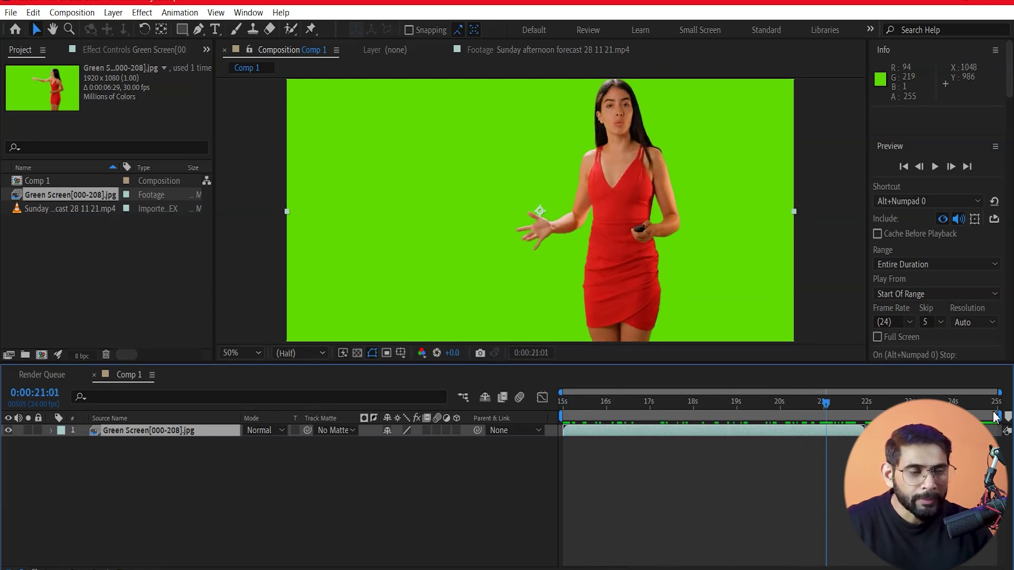
End the work area near 21:21, trim the comp to it, and park at 18:04.
drag(1001, 417, 999, 418)
drag(870, 416, 866, 416)
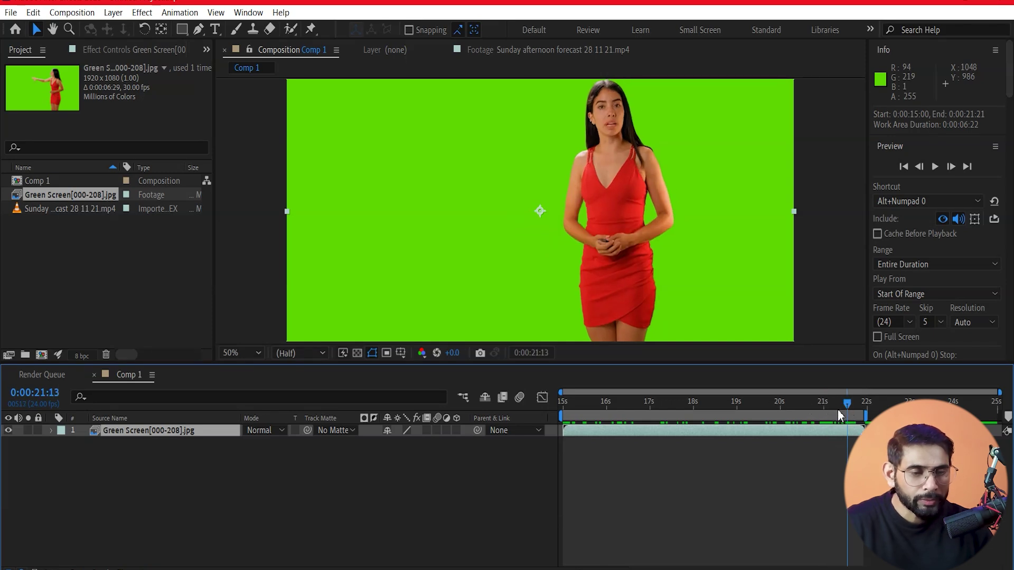
right_click(815, 418)
click(839, 457)
key(End)
drag(620, 436, 762, 439)
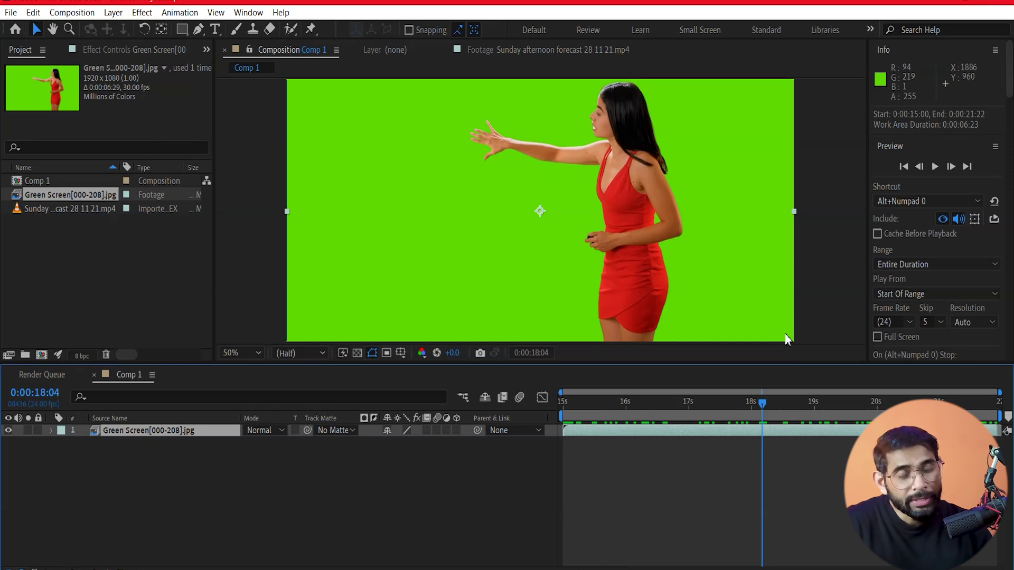
Search 'key' in Effects & Presets and apply Color Range to the green-screen layer.
drag(1010, 78, 1005, 323)
click(932, 181)
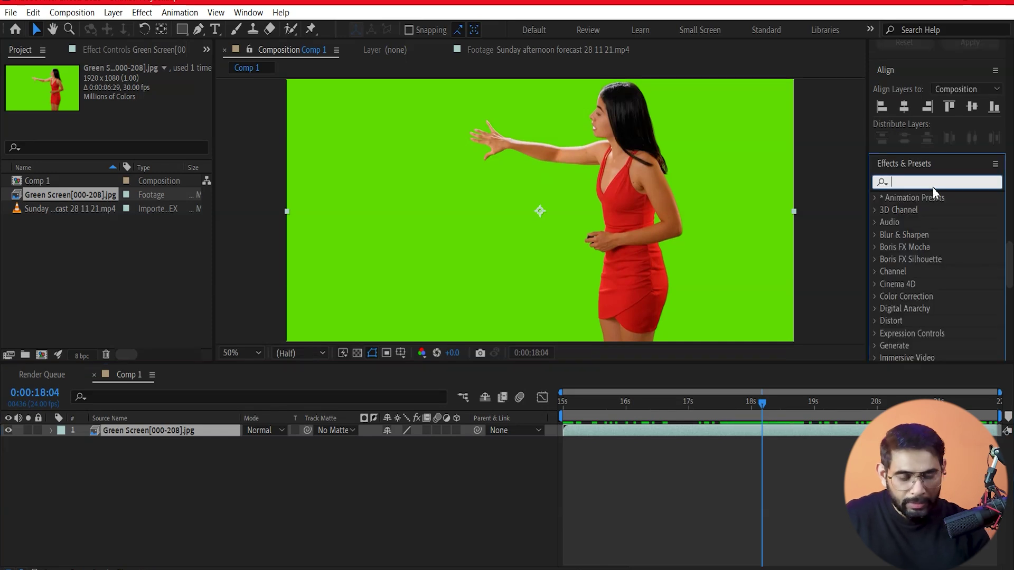
text(key)
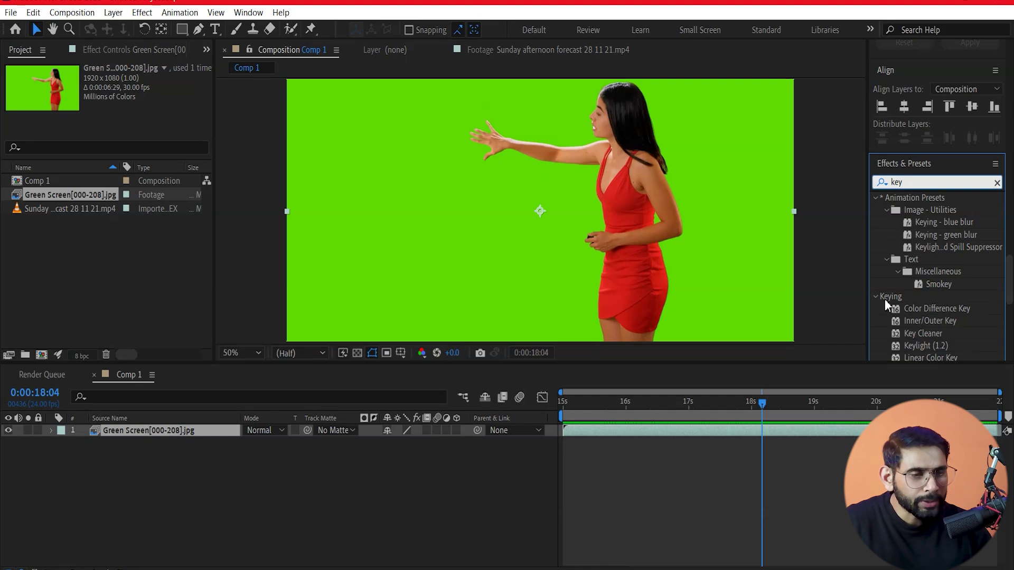
scroll(933, 292, down, 3)
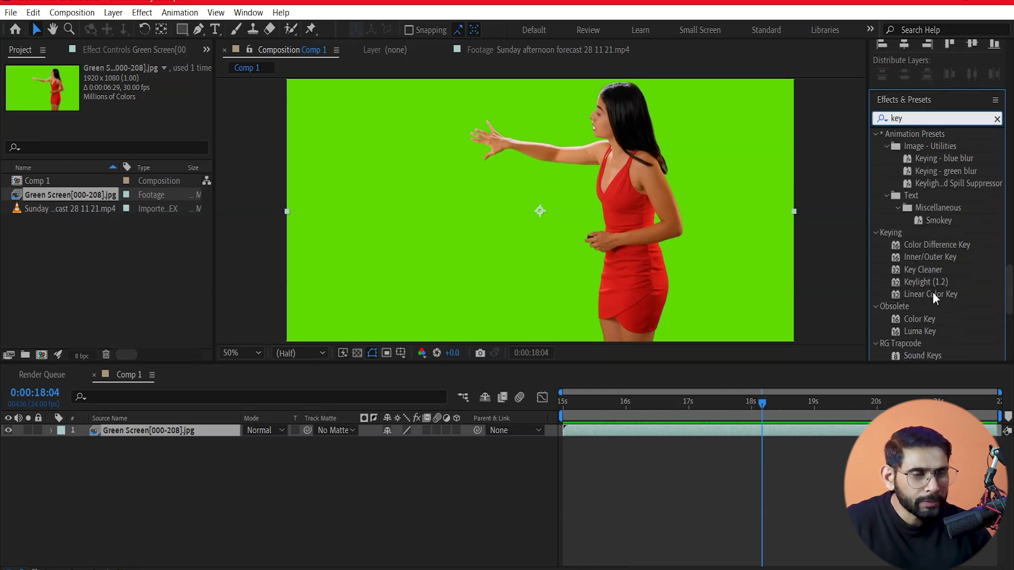
click(876, 233)
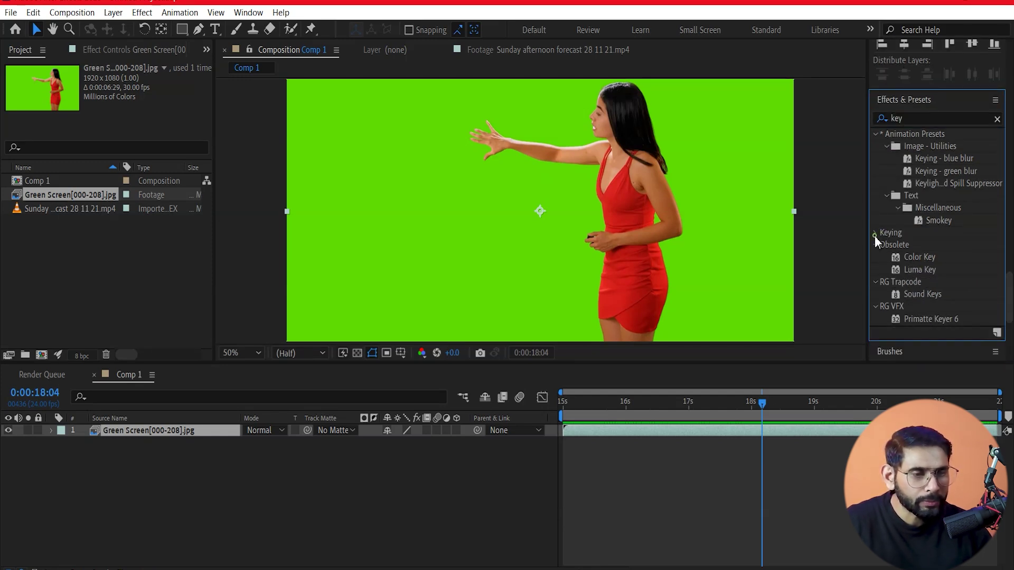
click(875, 233)
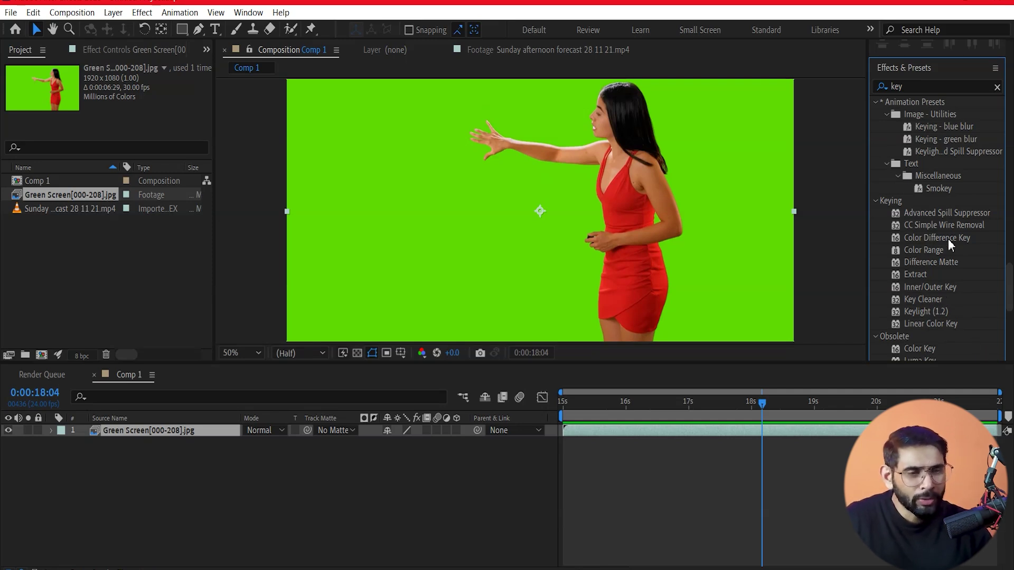
drag(926, 252, 574, 211)
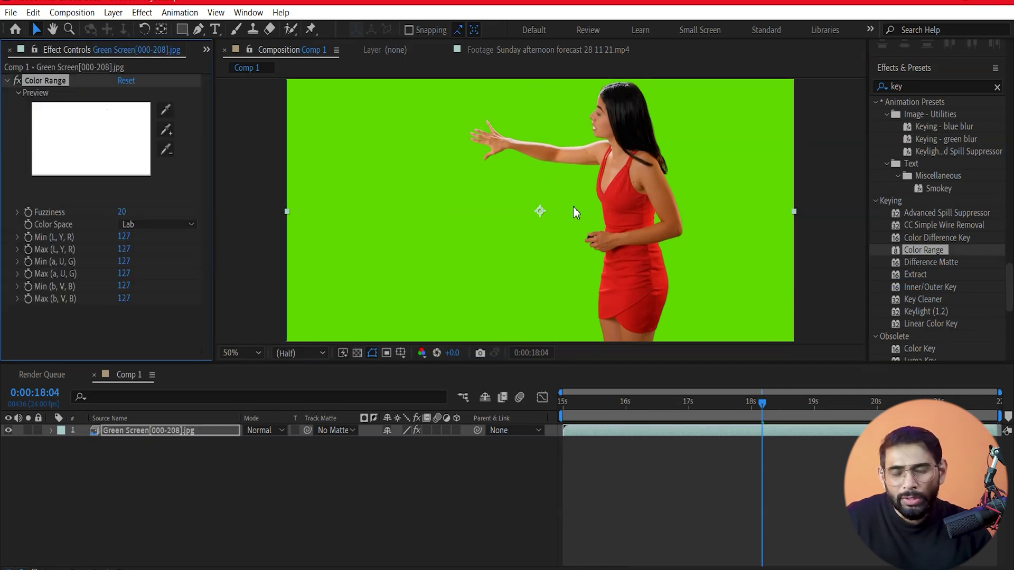
click(166, 109)
Sample the green background with Color Range's eyedropper and raise Fuzziness.
click(513, 212)
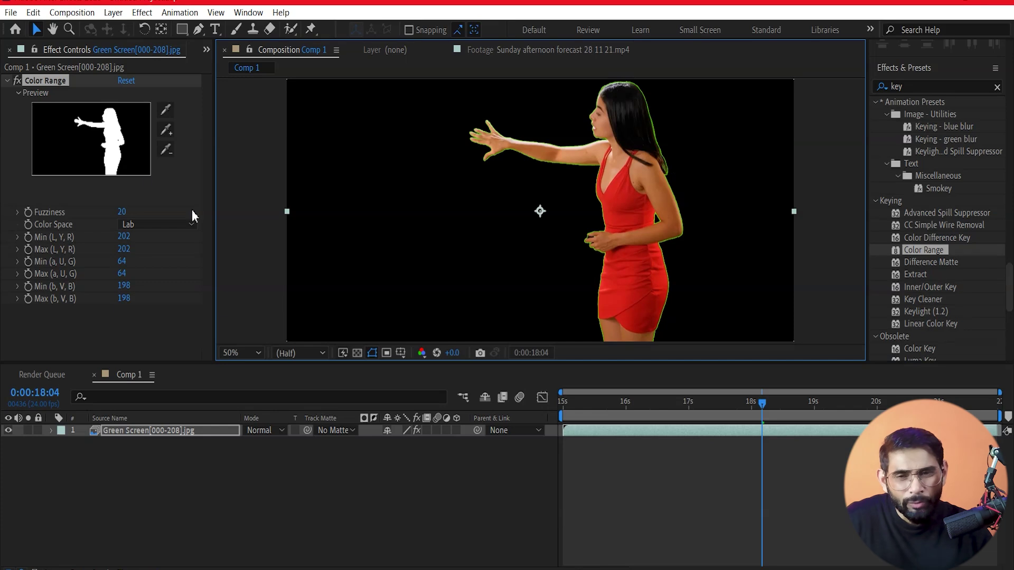
click(123, 212)
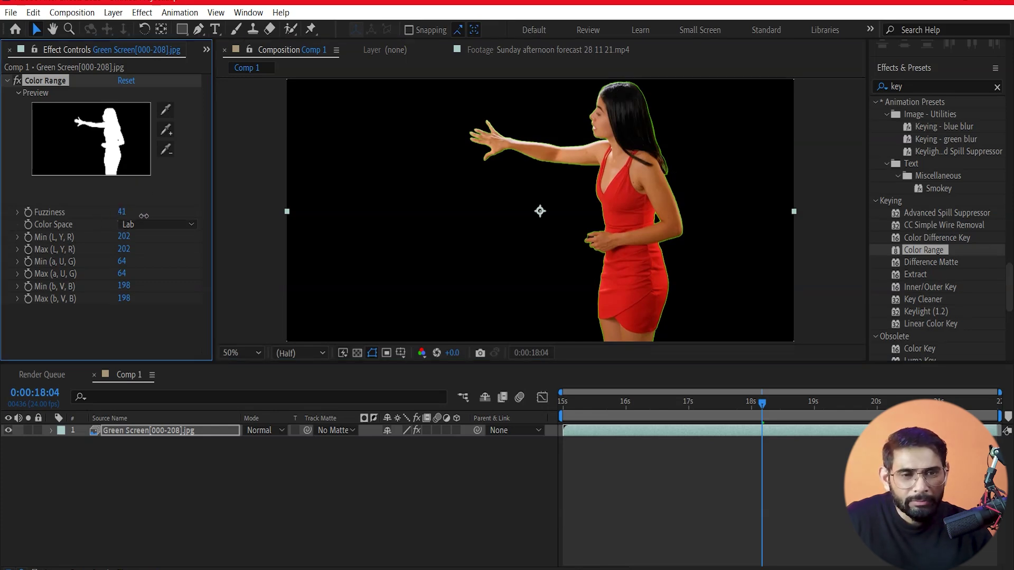
drag(165, 208, 193, 208)
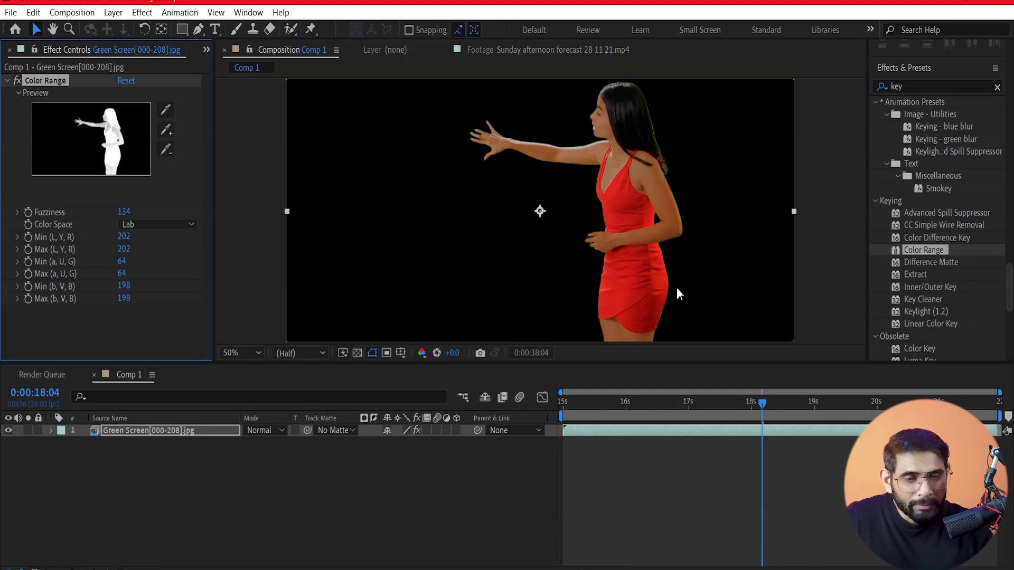
Check the Alpha channel, set Fuzziness to 94, then return the viewer to RGB.
click(421, 353)
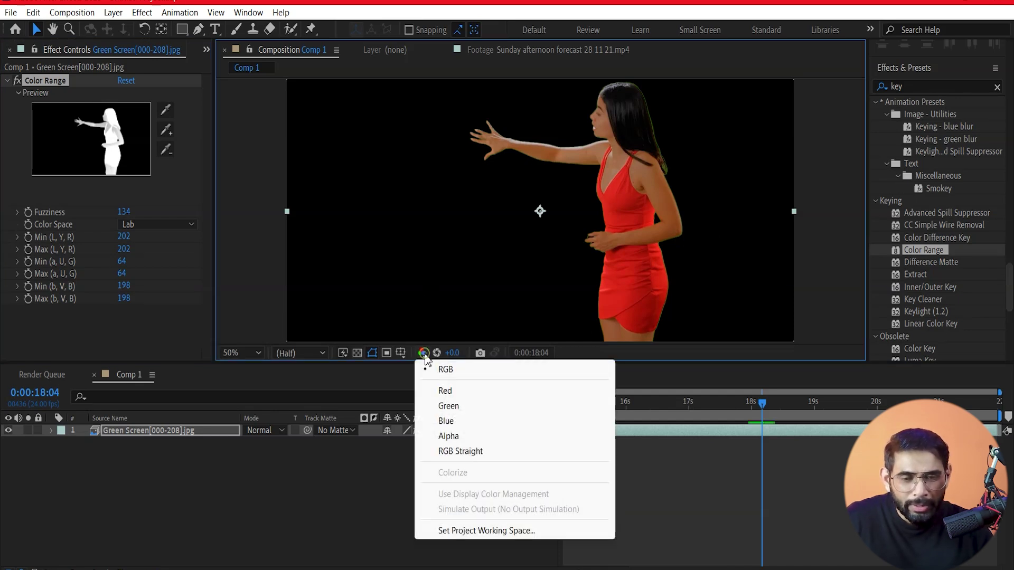
click(457, 437)
drag(123, 211, 97, 214)
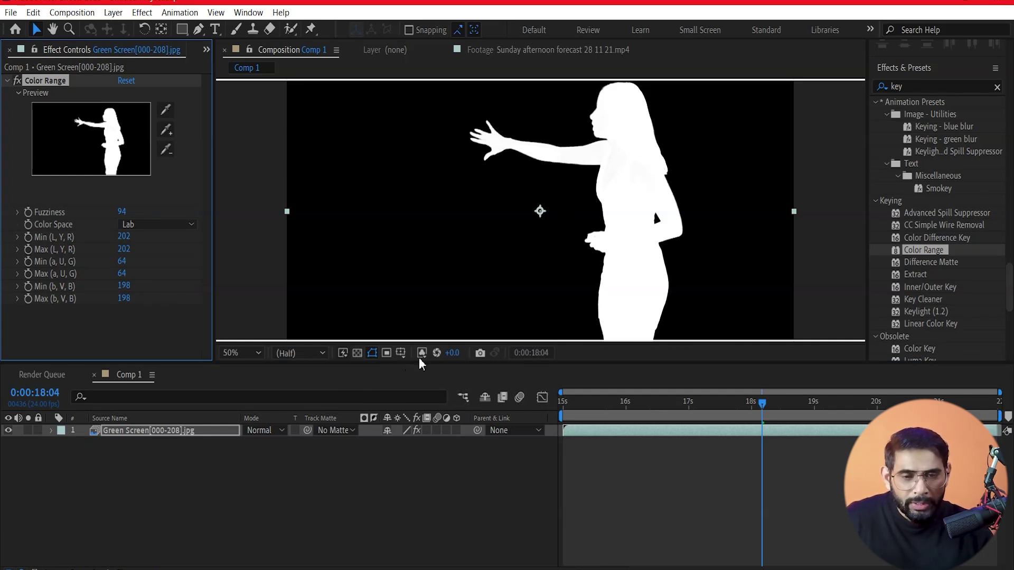
click(437, 353)
click(458, 364)
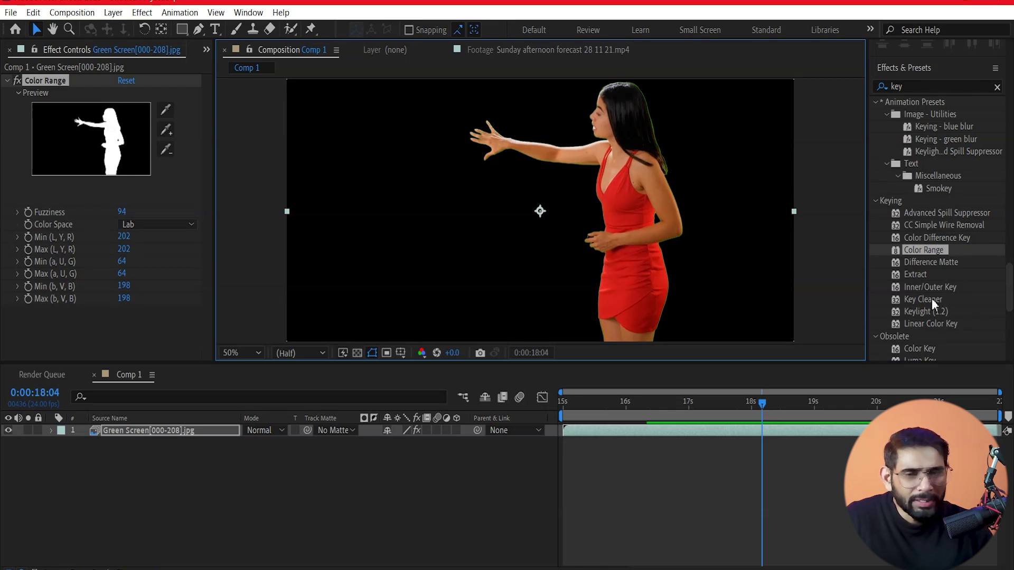
Add Key Cleaner (edge radius 75.8, Reduce Chatter, Alpha Contrast 91%) and Advanced Spill Suppressor.
drag(941, 302, 606, 213)
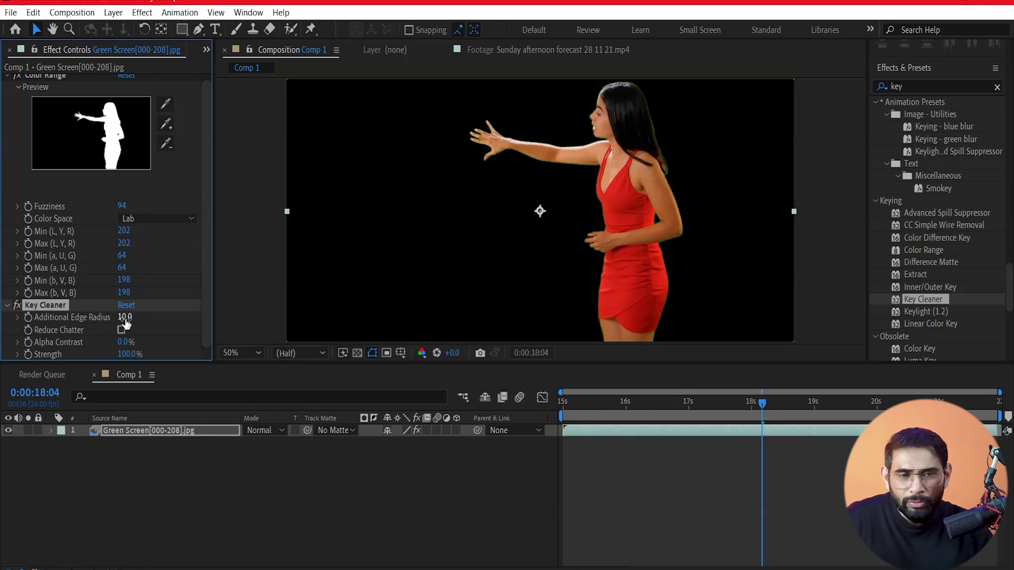
drag(141, 320, 185, 322)
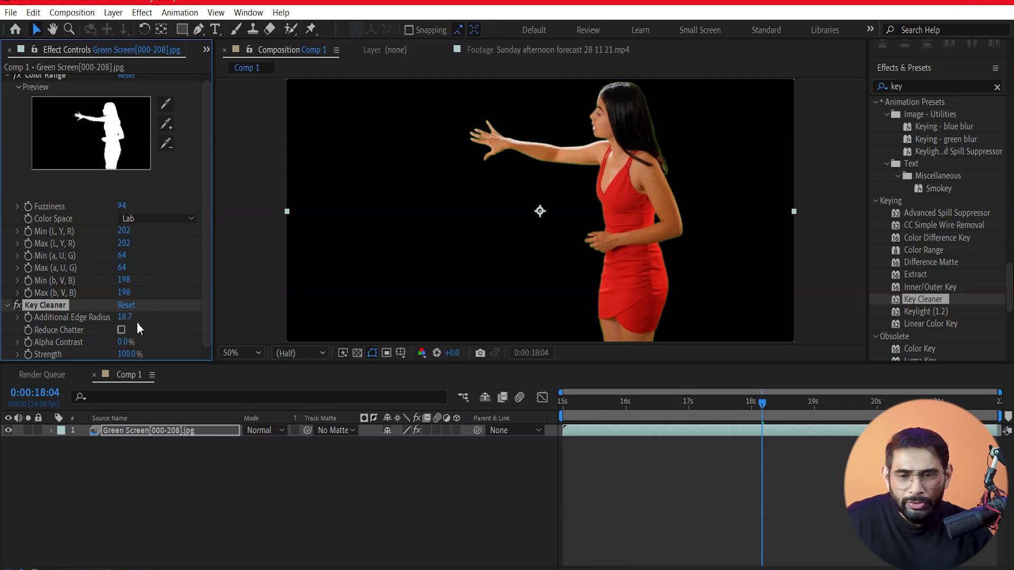
mouse_move(170, 317)
mouse_down()
mouse_move(127, 329)
mouse_move(220, 329)
mouse_up()
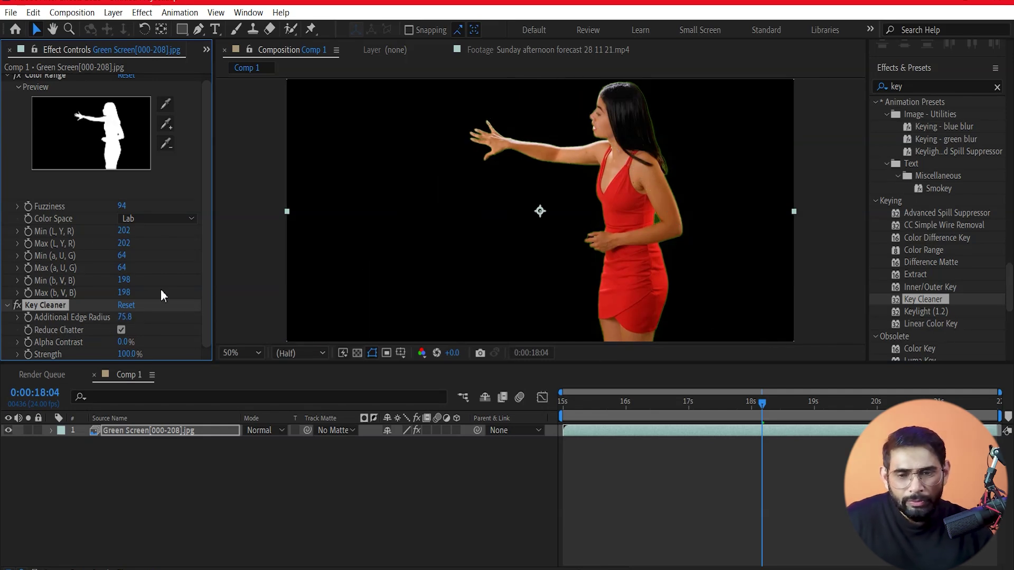
drag(126, 342, 187, 338)
click(163, 338)
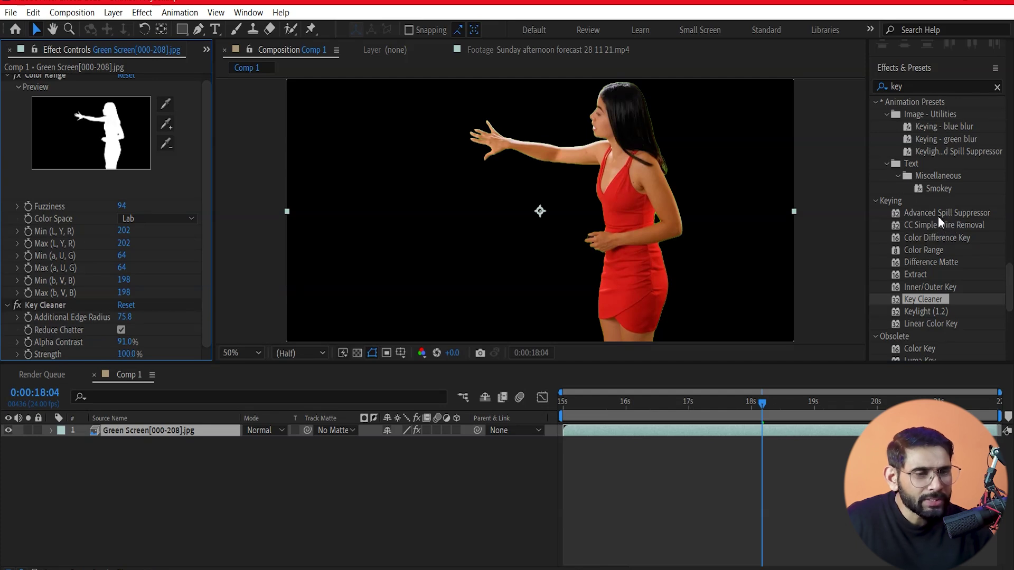
drag(941, 213, 619, 181)
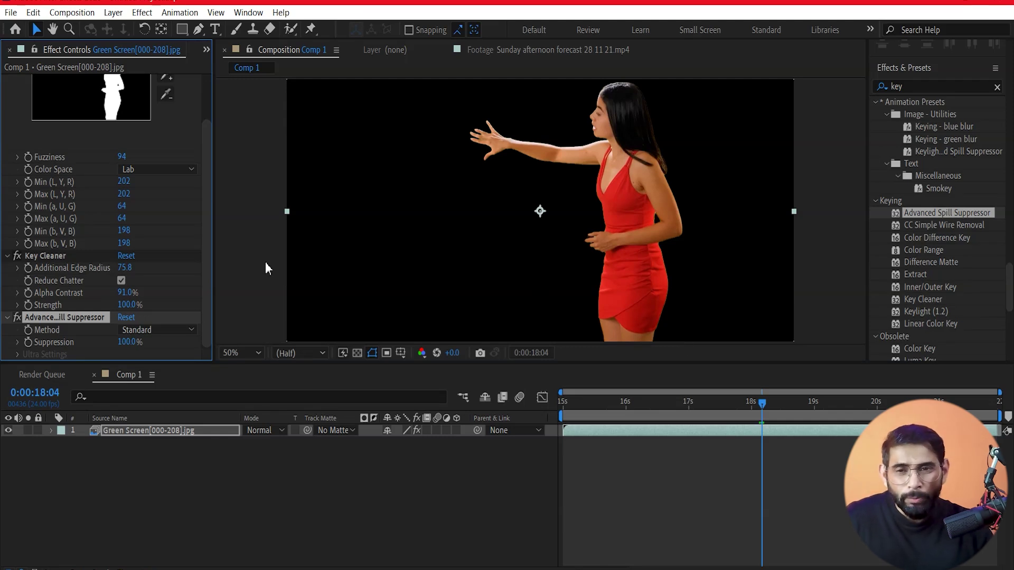
click(206, 49)
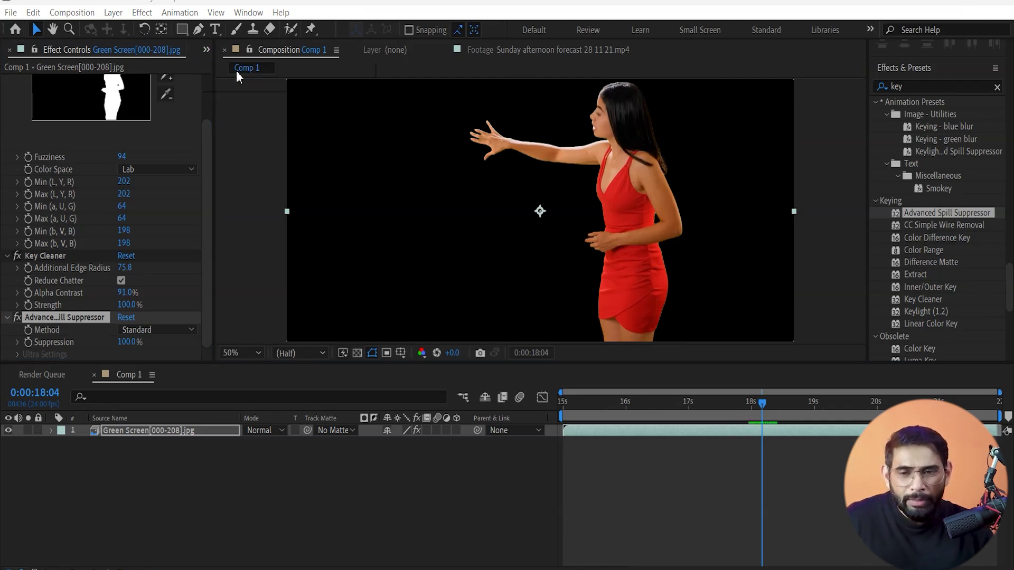
Add the Sunday afternoon forecast footage as a second layer and return to the clip start.
click(235, 68)
drag(47, 209, 339, 485)
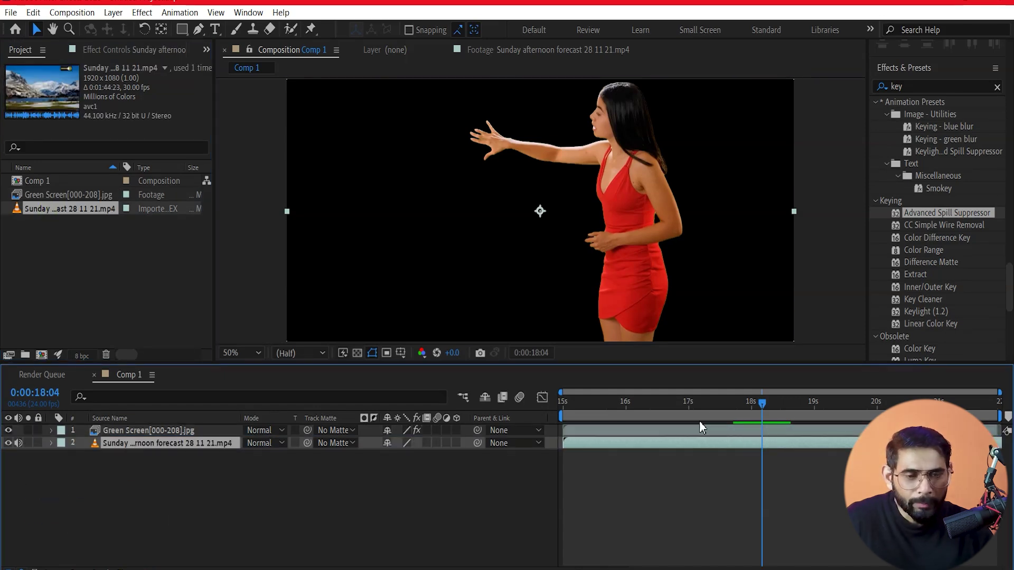
click(607, 402)
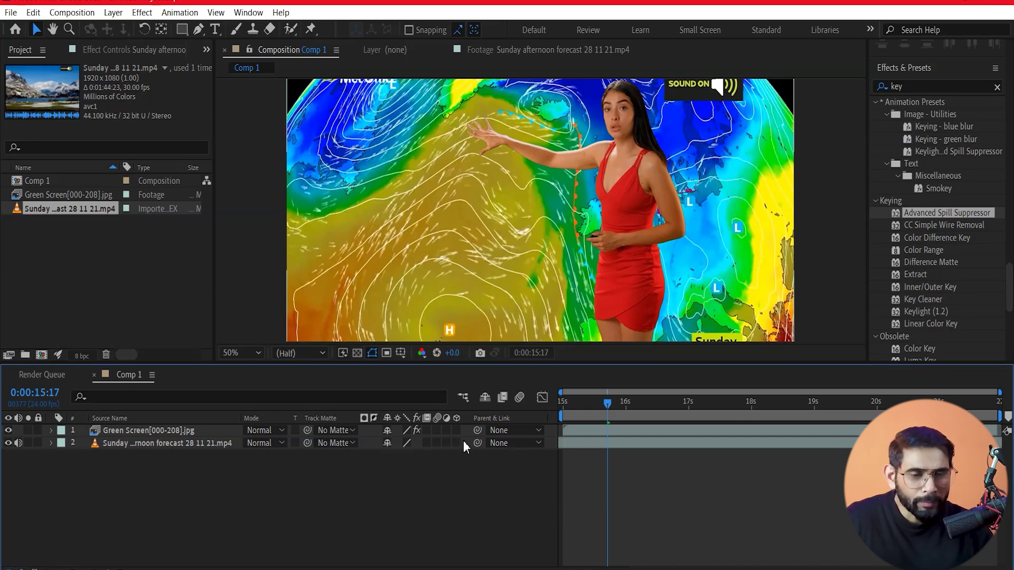
click(563, 402)
scroll(695, 258, down, 1)
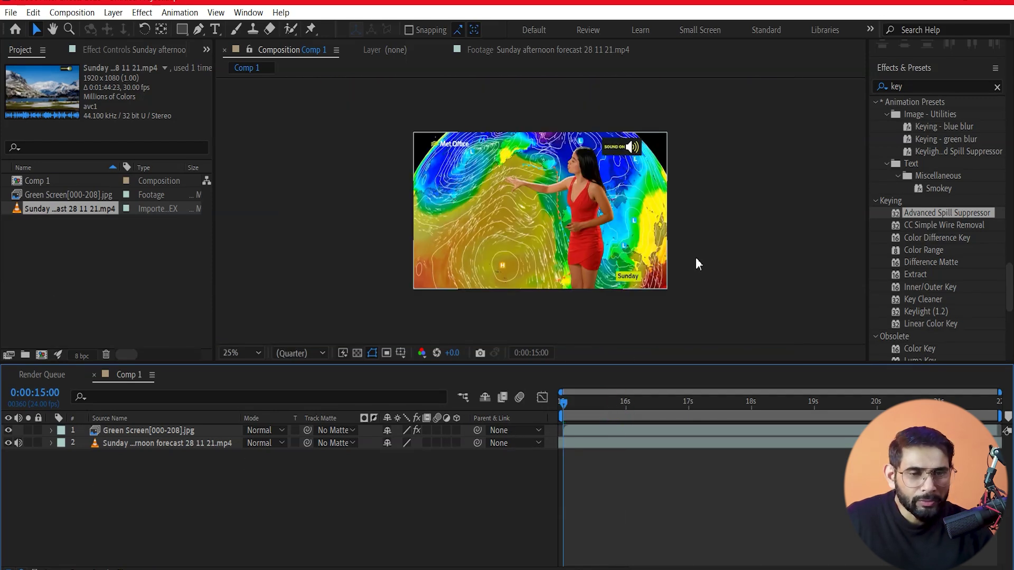
scroll(695, 257, up, 1)
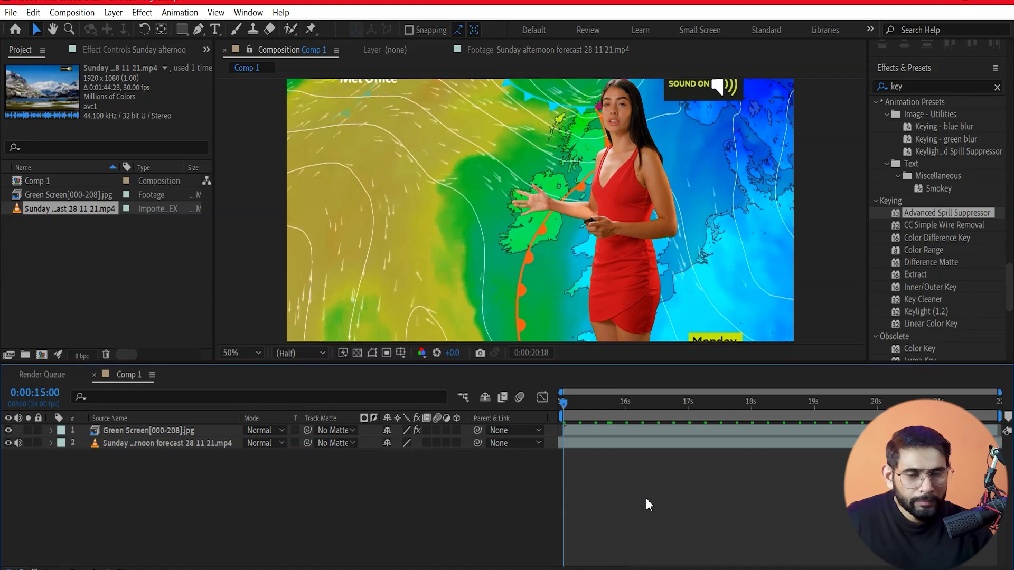
Set preview resolution to Quarter, play a preview, and show the Effect Controls panel.
click(298, 353)
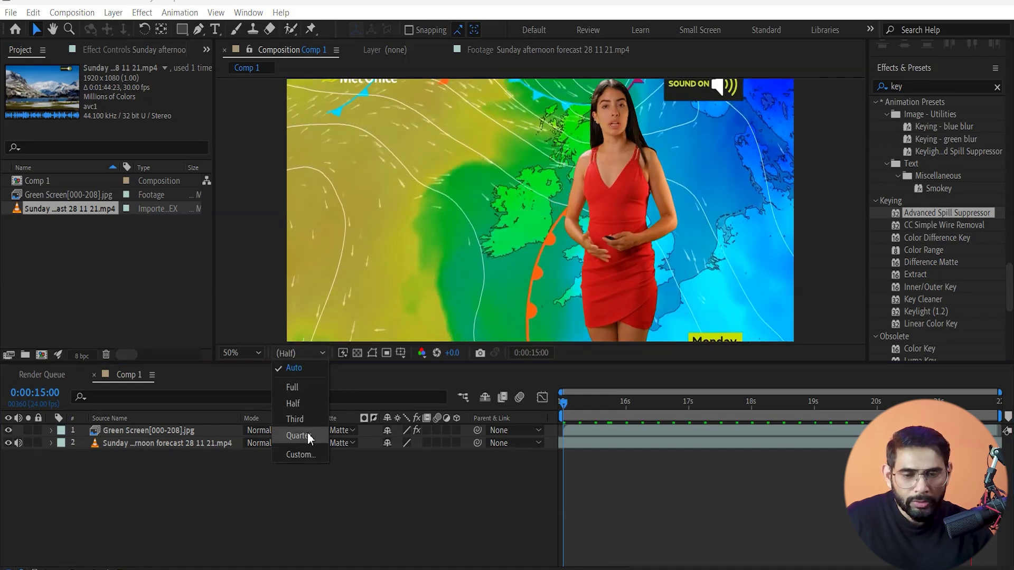
click(299, 435)
key(space)
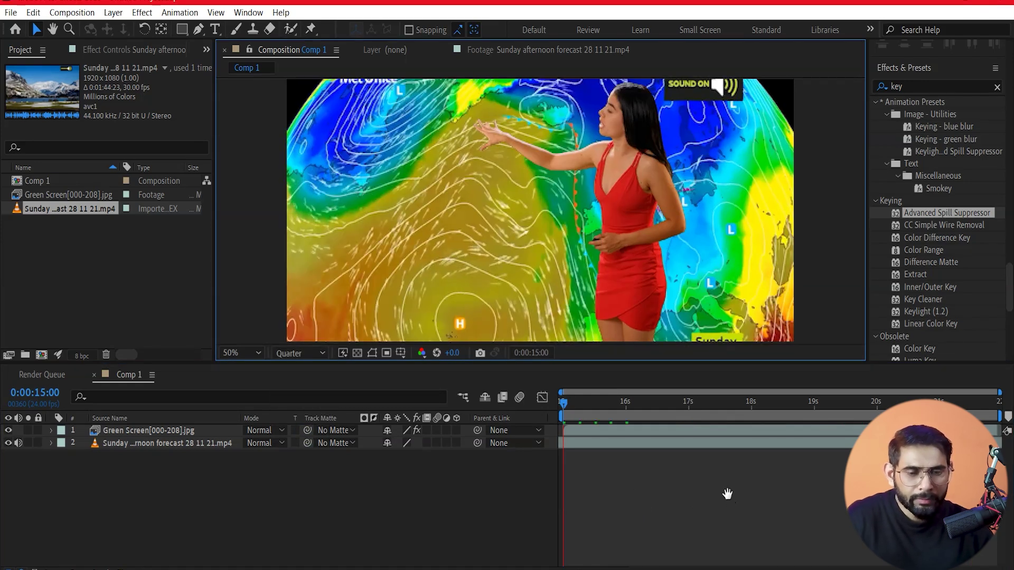
scroll(655, 242, down, 2)
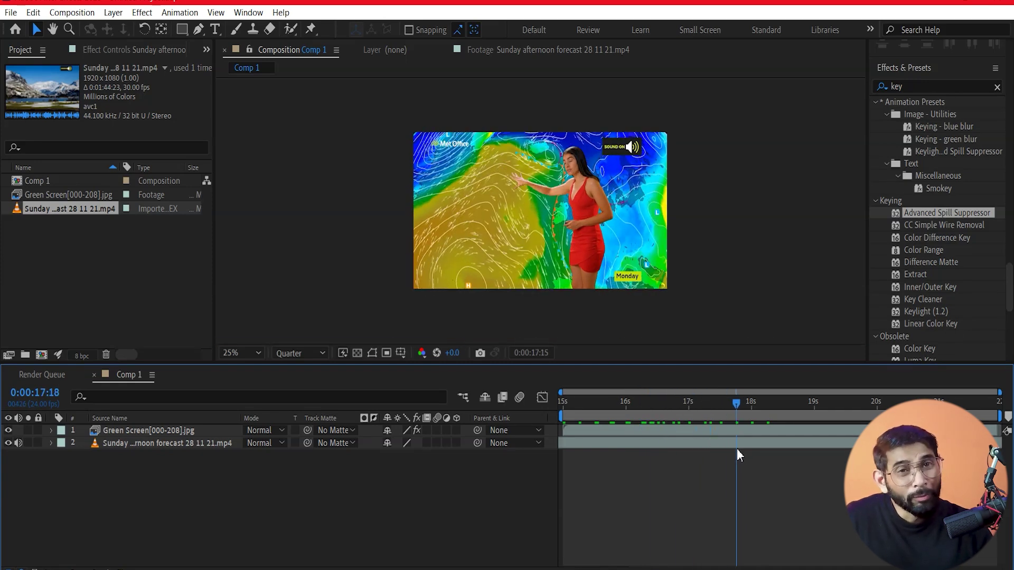
key(space)
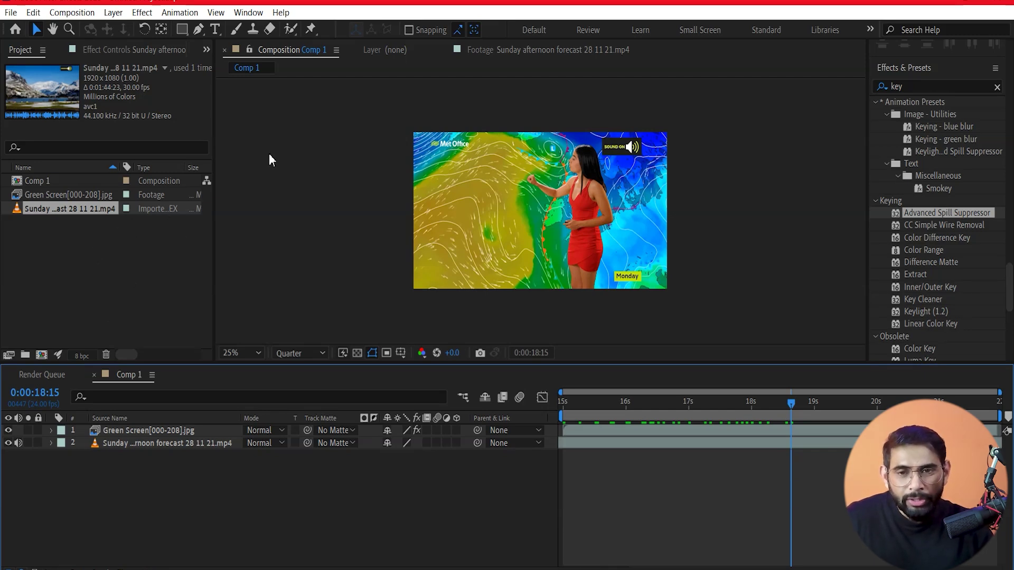
click(207, 50)
click(239, 83)
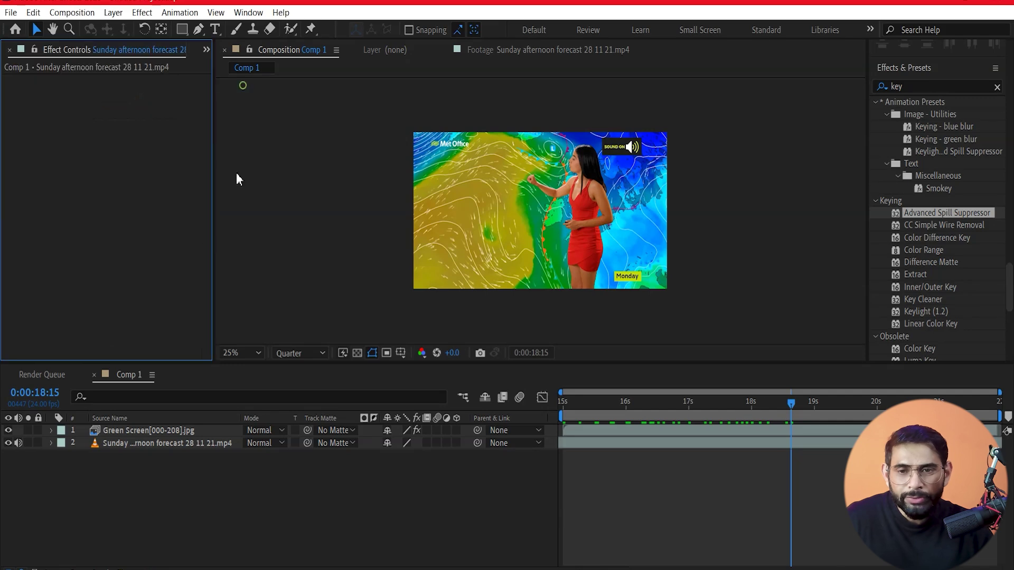
Remove Color Range, Key Cleaner and the spill suppressor from the Green Screen layer.
click(143, 433)
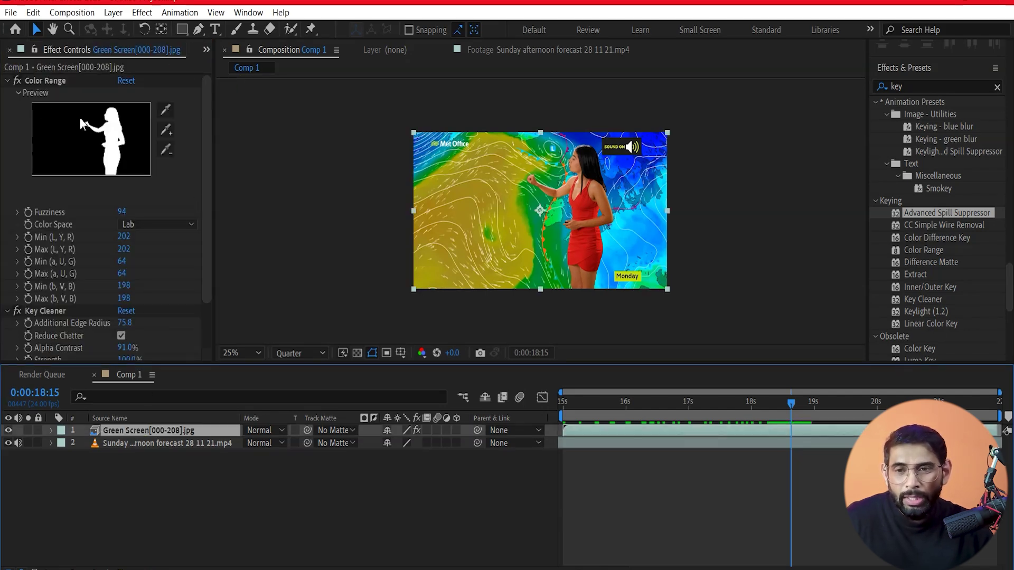
click(31, 80)
key(Delete)
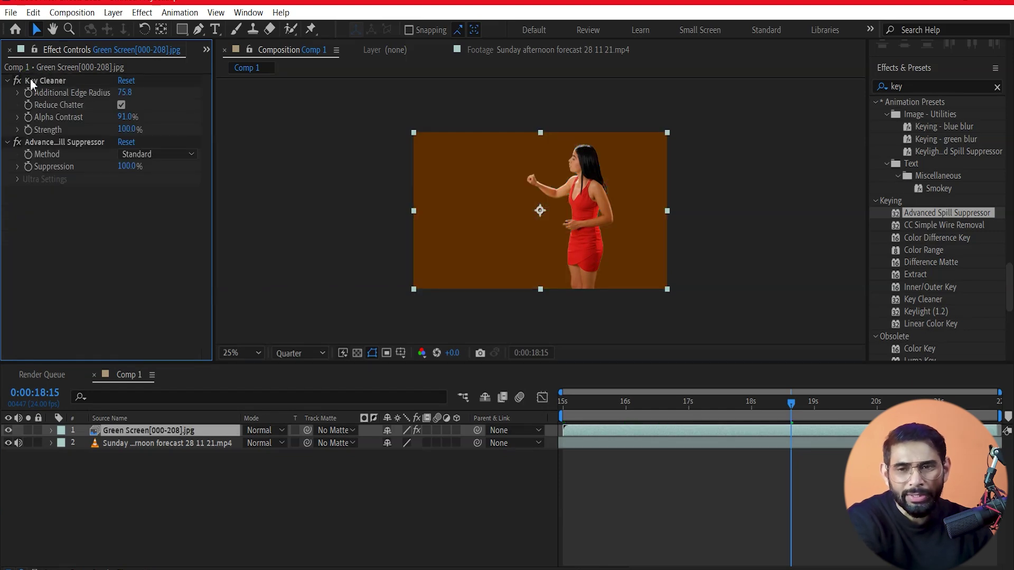
key(Delete)
click(48, 80)
key(Delete)
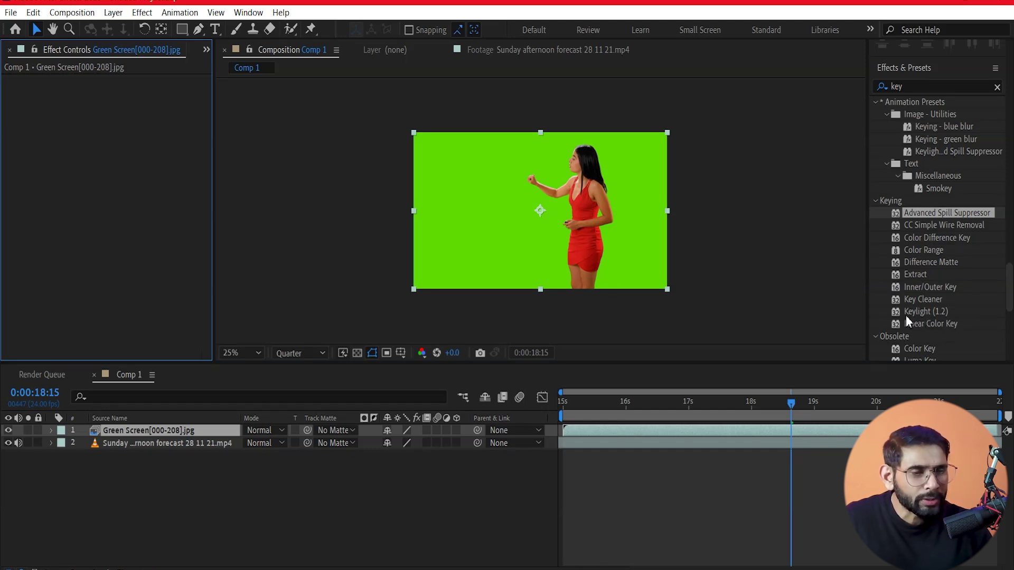
Apply Keylight, sample the green as Screen Colour, and scrub the clip to check the key.
mouse_move(908, 312)
mouse_down()
mouse_move(605, 259)
mouse_move(587, 213)
mouse_move(640, 218)
mouse_up()
click(141, 172)
click(497, 183)
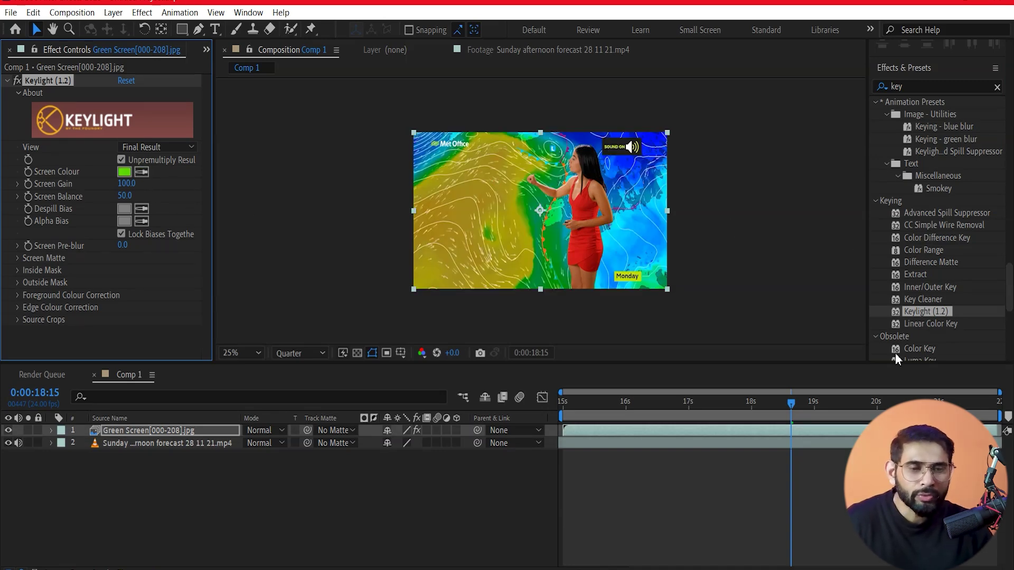
click(750, 406)
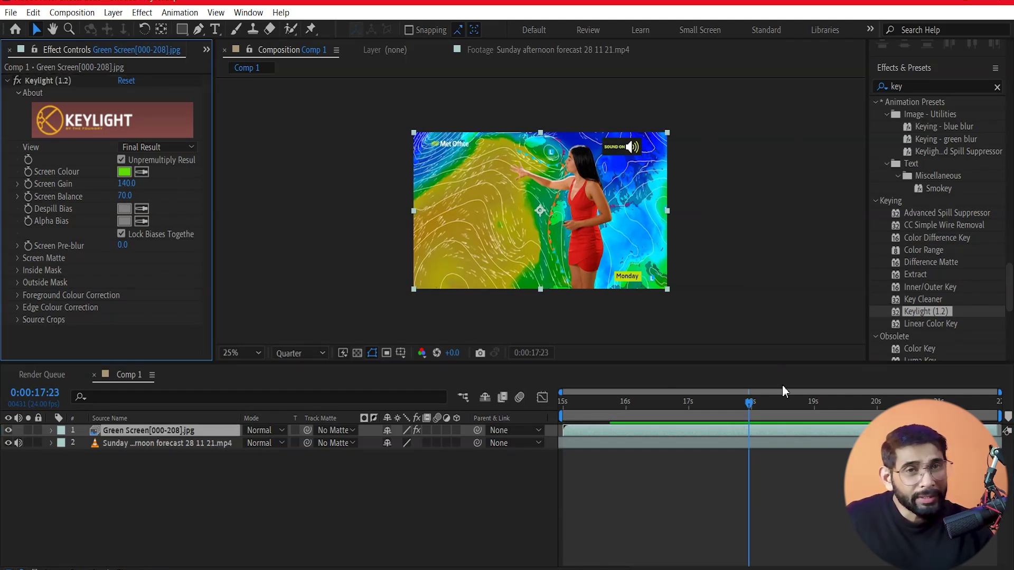
mouse_move(738, 401)
mouse_down()
mouse_move(903, 402)
mouse_move(793, 467)
mouse_move(184, 544)
mouse_up()
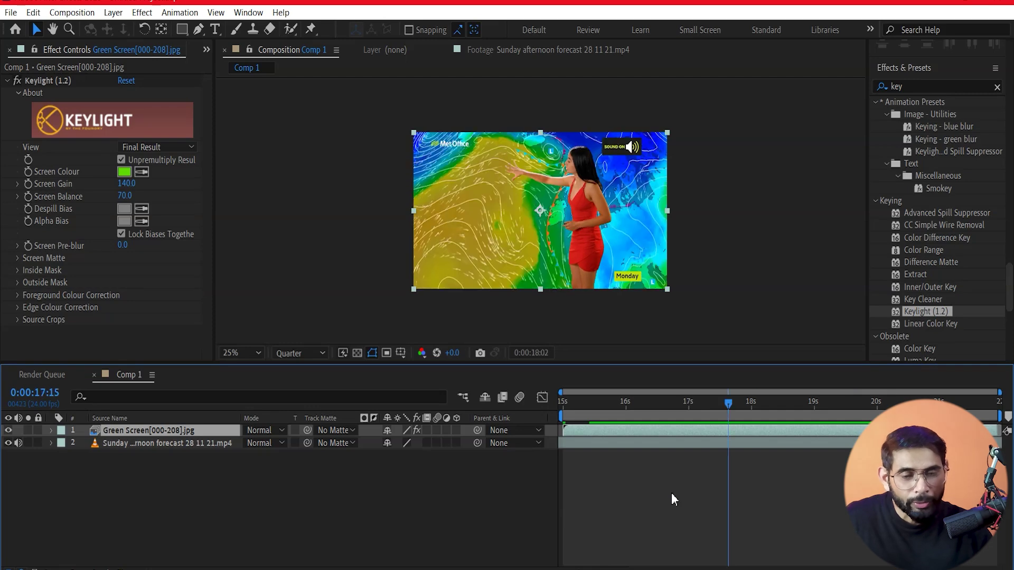
drag(157, 485, 163, 424)
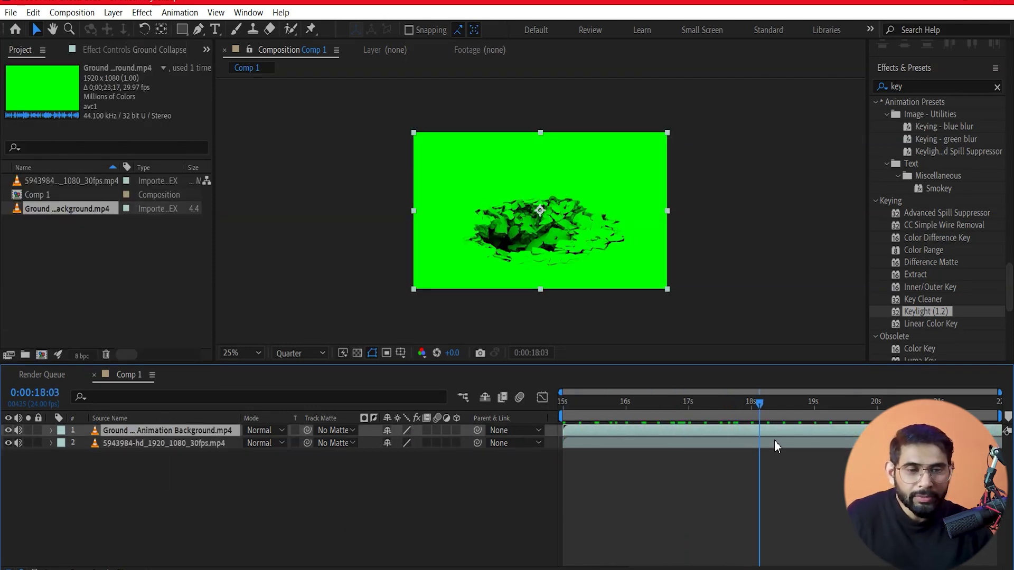
Toggle each layer's visibility to inspect the clips, then turn both back on.
click(7, 430)
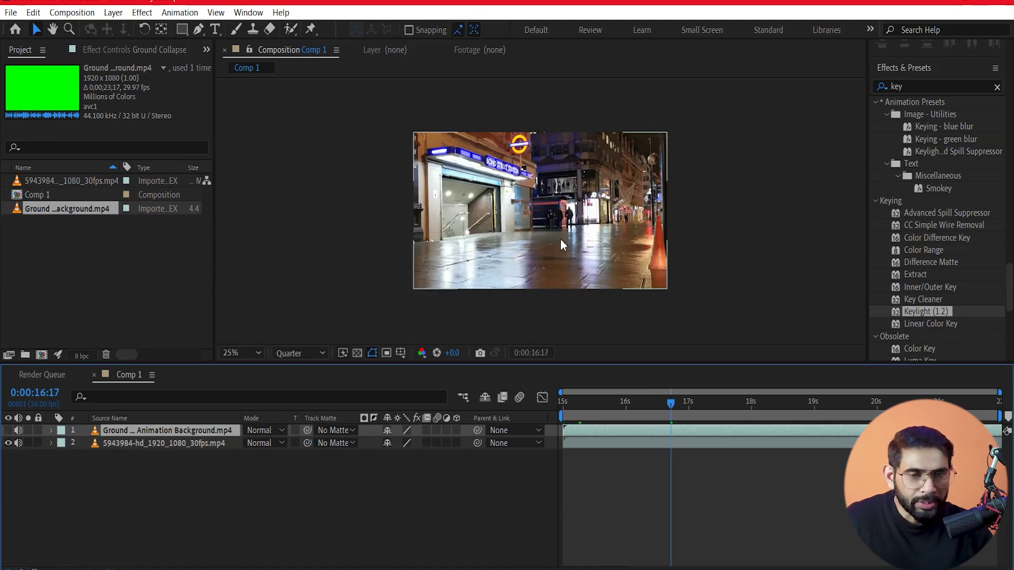
scroll(560, 239, up, 2)
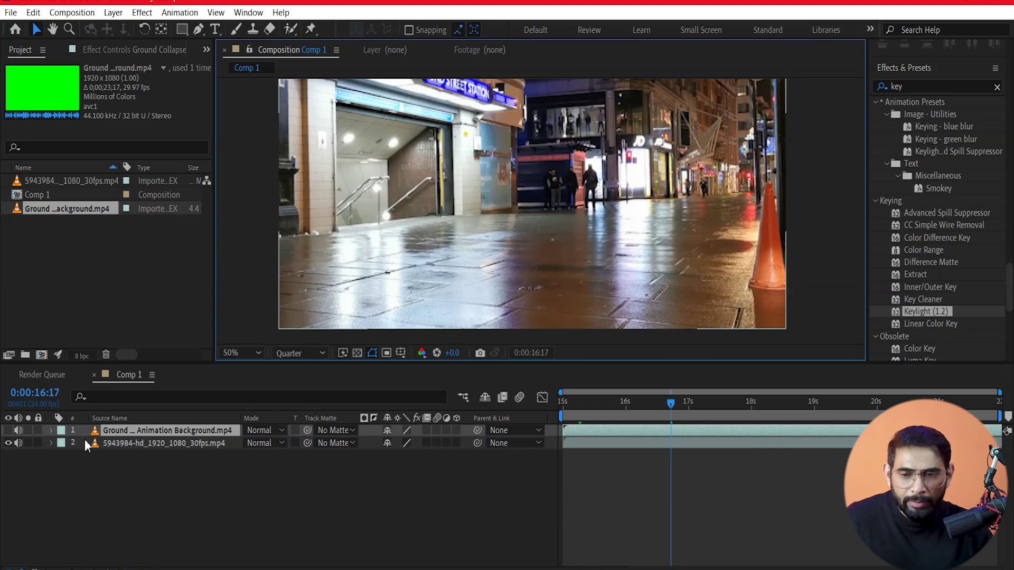
click(8, 443)
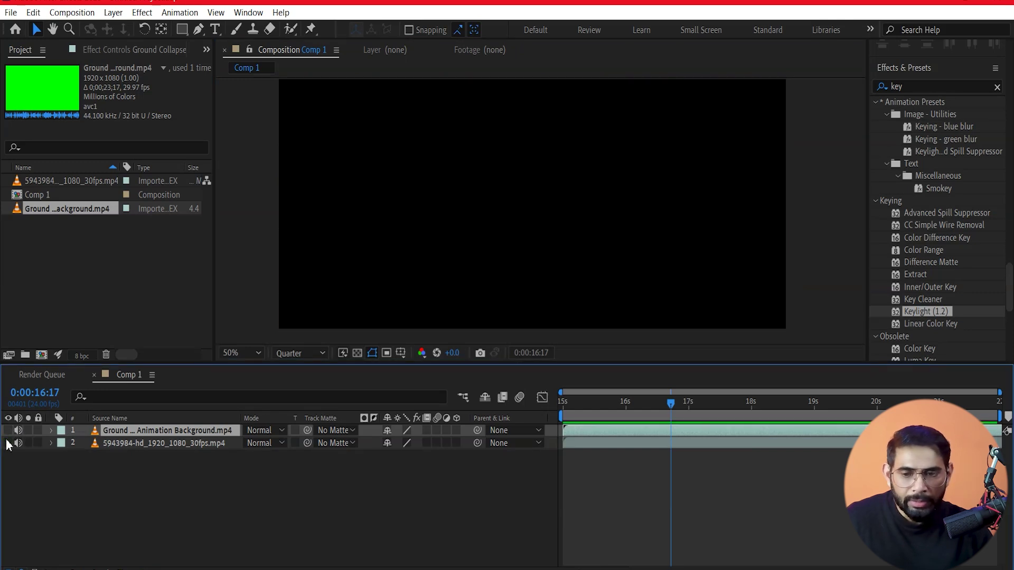
drag(8, 430, 8, 443)
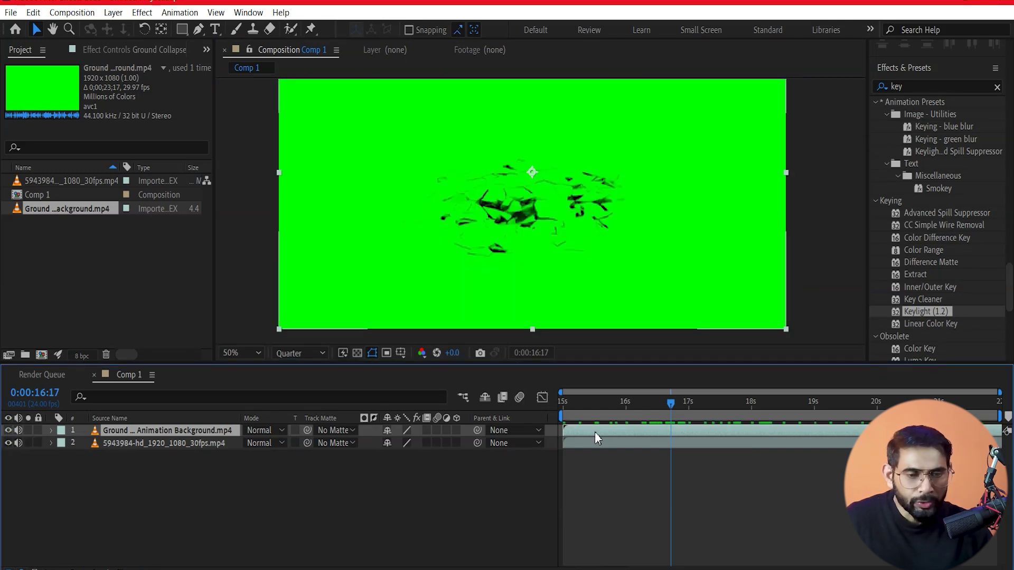
Move to a later collapse frame and apply Keylight to the ground-collapse clip.
drag(671, 405, 711, 413)
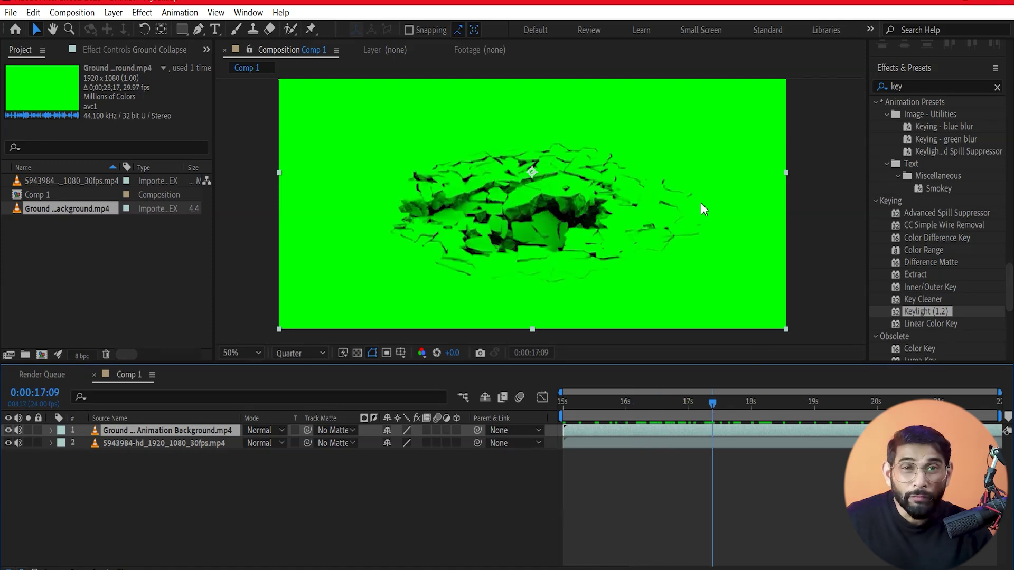
scroll(604, 191, down, 1)
drag(931, 311, 522, 160)
click(144, 168)
Key out the crack clip's green, move it to Position 965, 847, and squash it vertically.
click(501, 159)
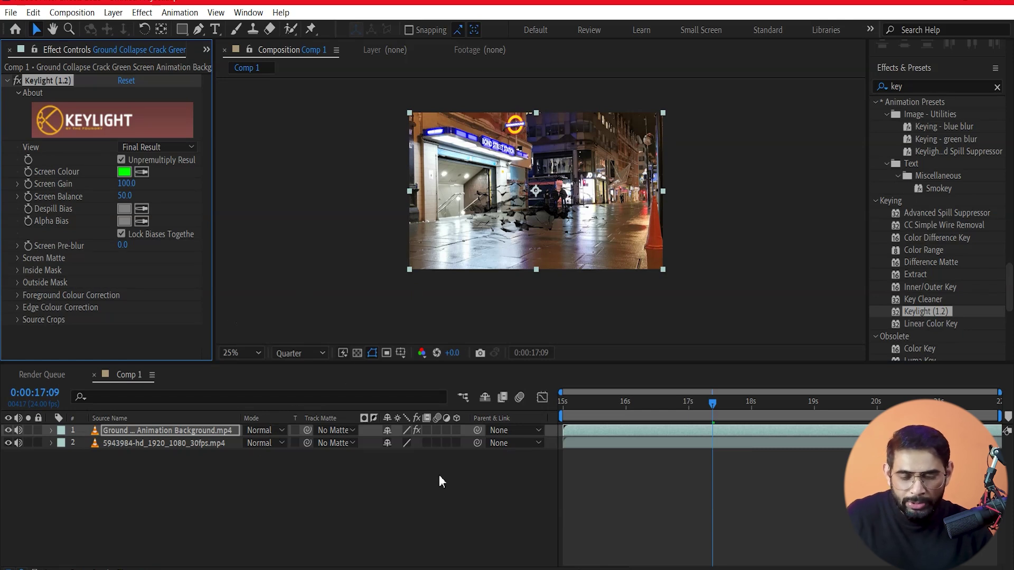
key(p)
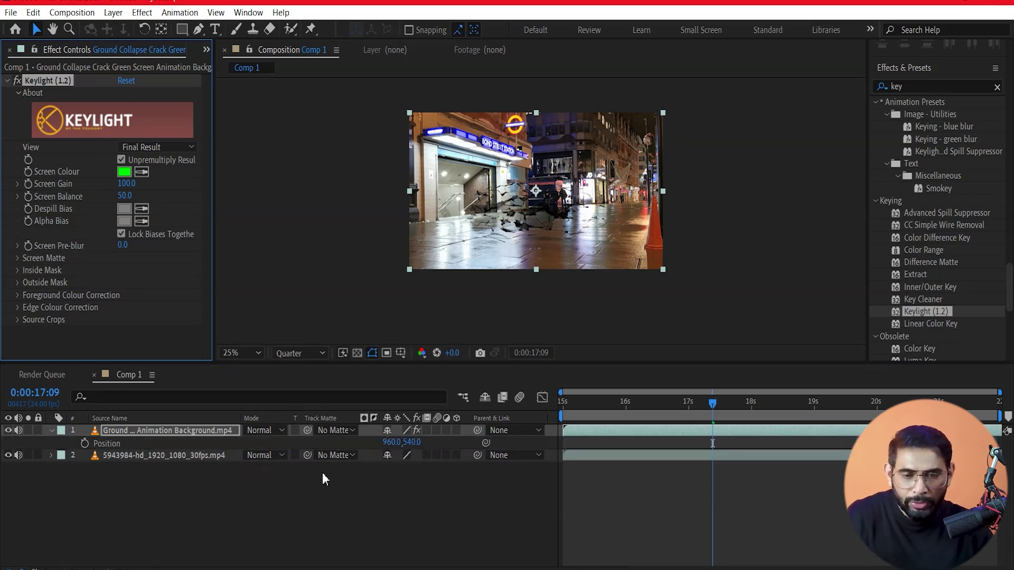
drag(391, 442, 490, 441)
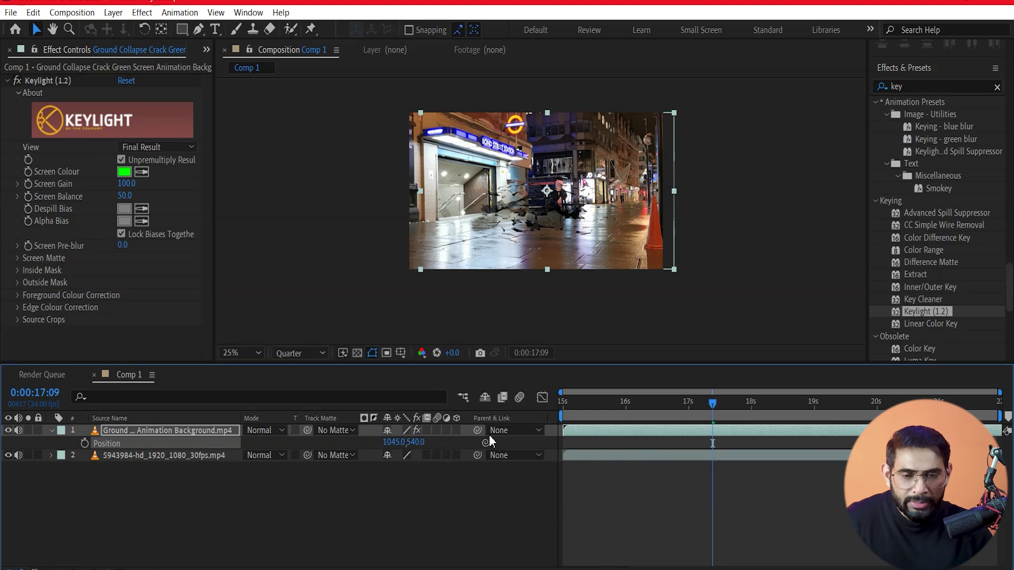
drag(416, 442, 570, 422)
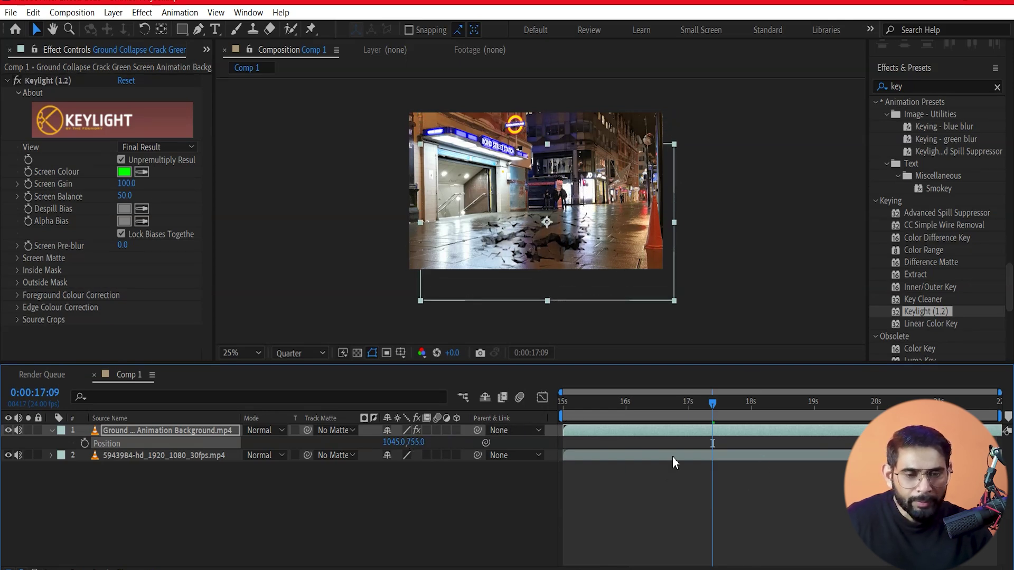
drag(548, 144, 558, 250)
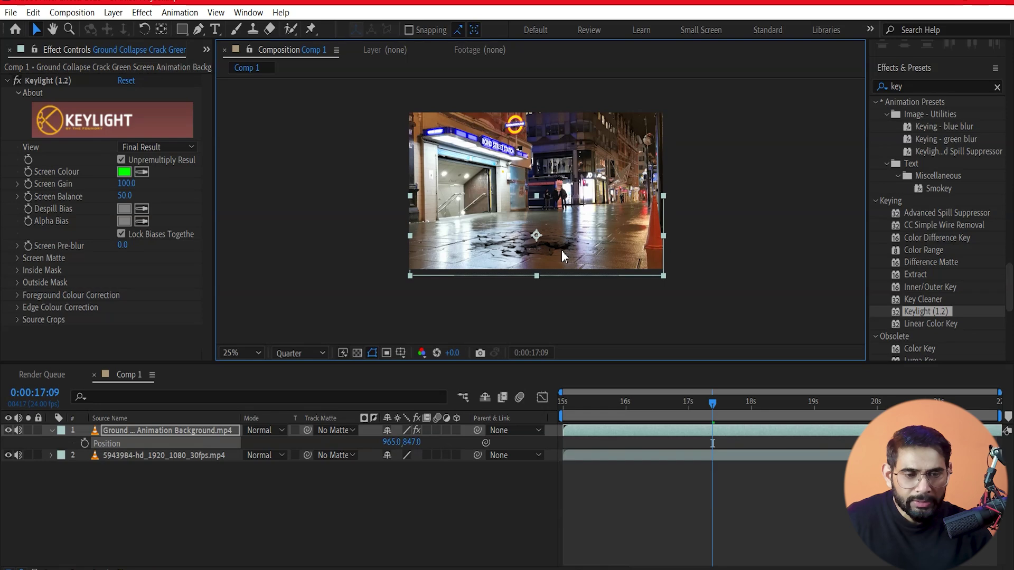
key(Home)
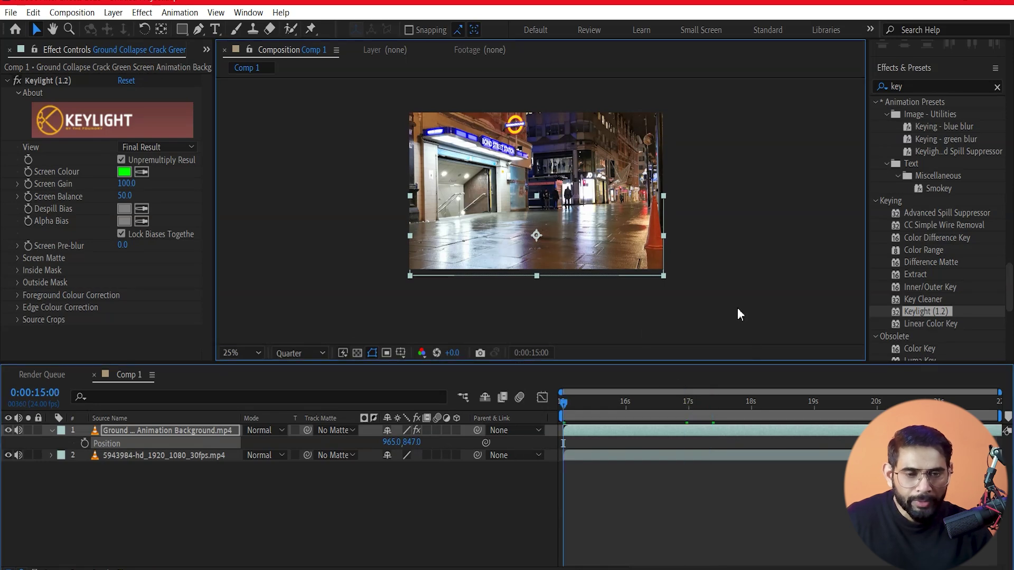
click(737, 308)
key(period)
key(period)
key(space)
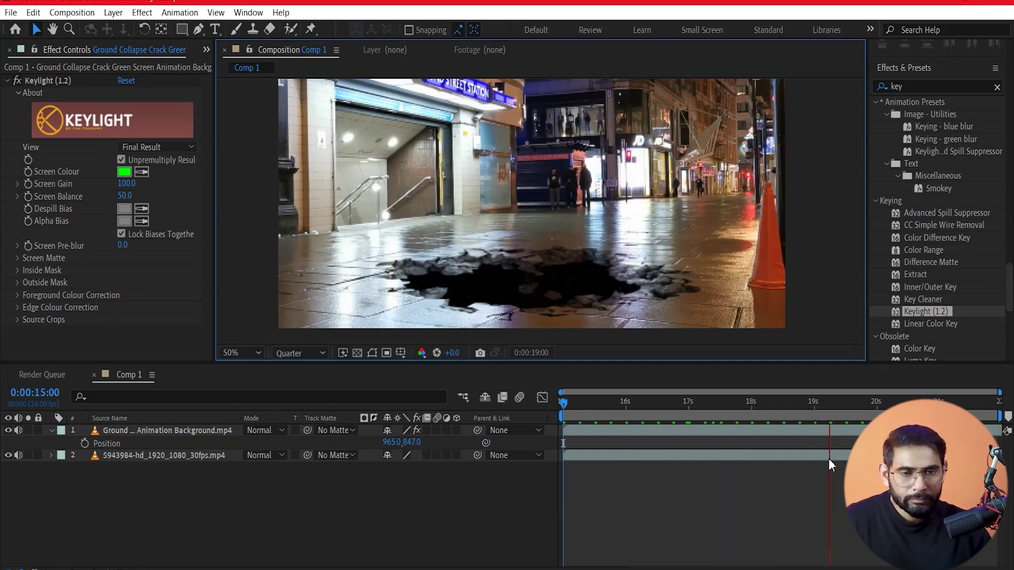
key(space)
key(comma)
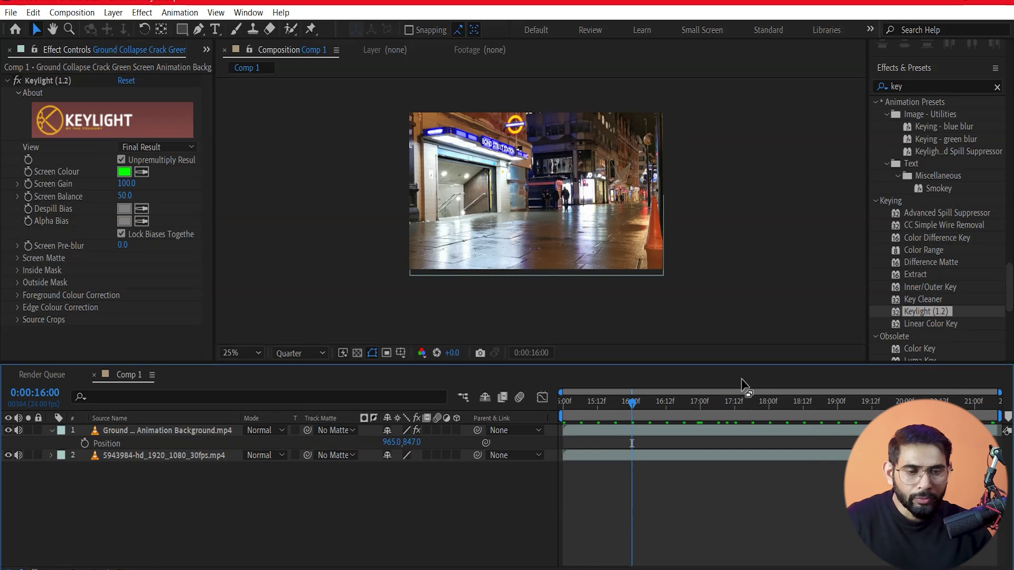
key(period)
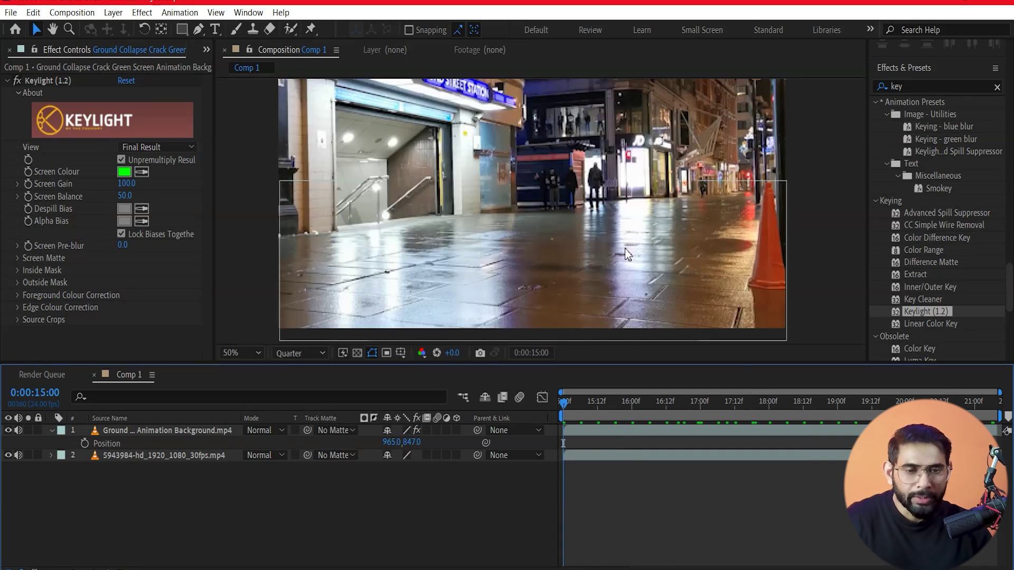
key(space)
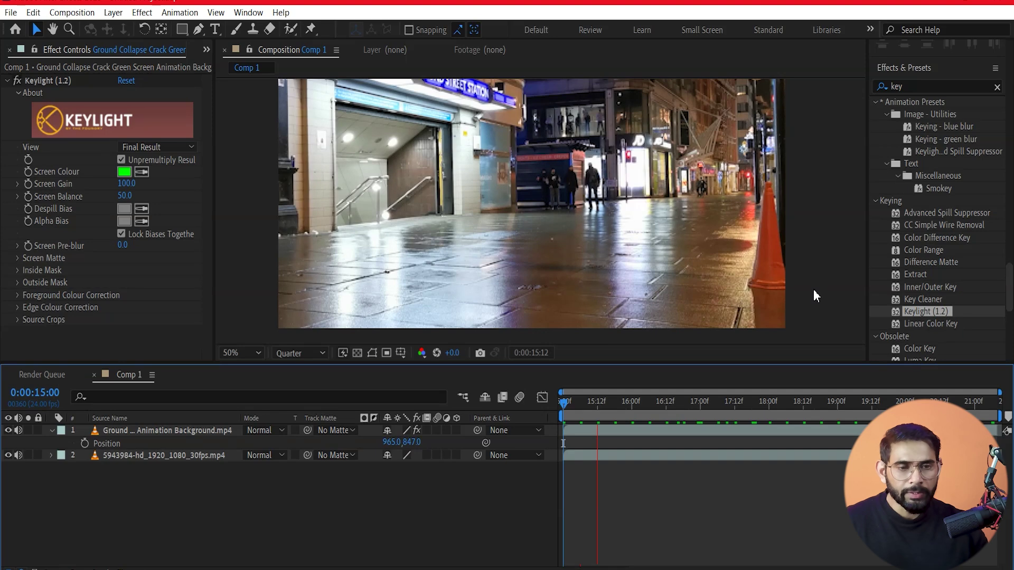
scroll(568, 235, down, 2)
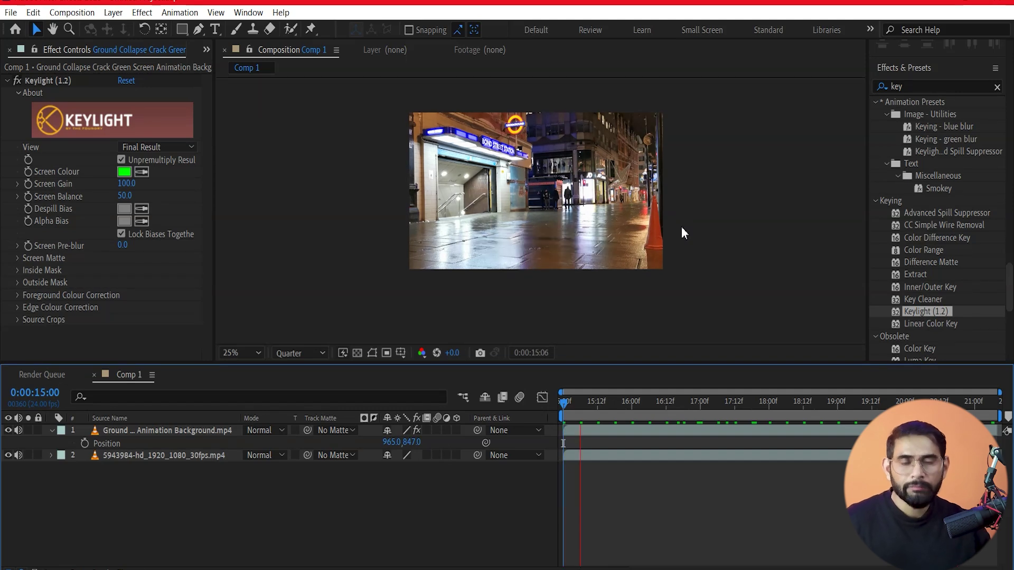
key(space)
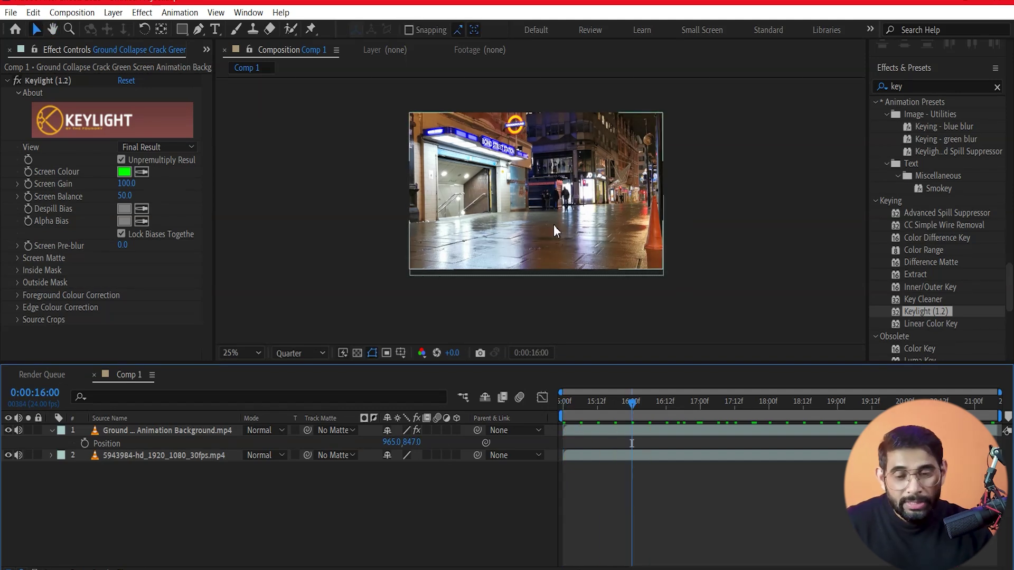
drag(151, 433, 153, 437)
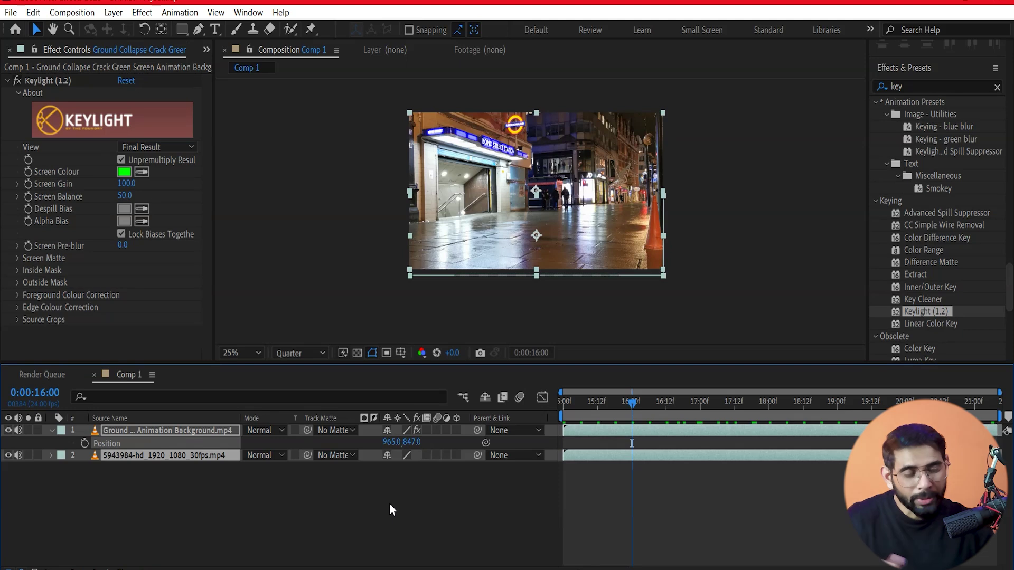
Clear both layers, bring in the car clip and clouds photo, and return to 15:00.
key(ctrl+a)
key(Delete)
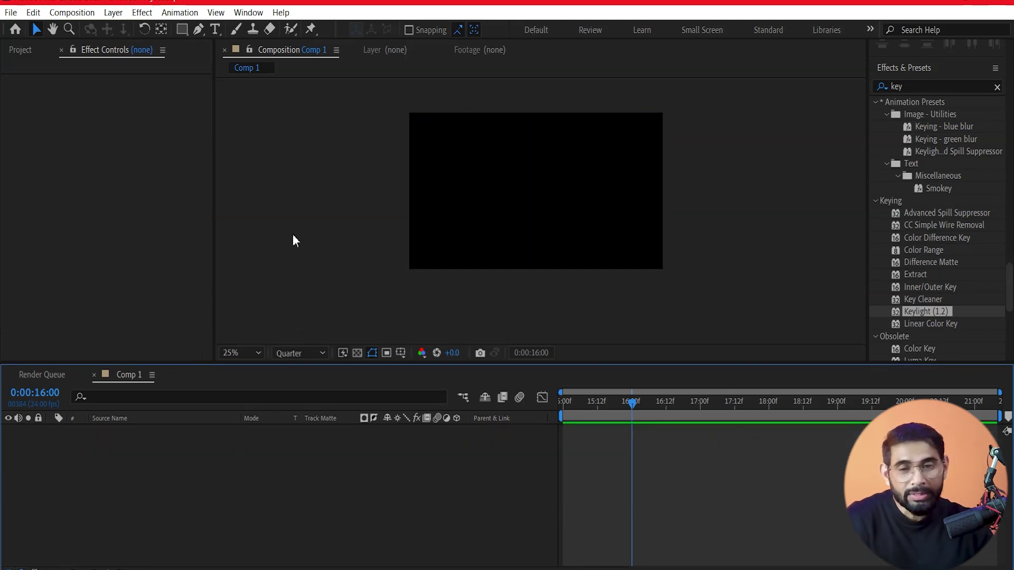
click(21, 49)
click(58, 236)
key(ctrl+z)
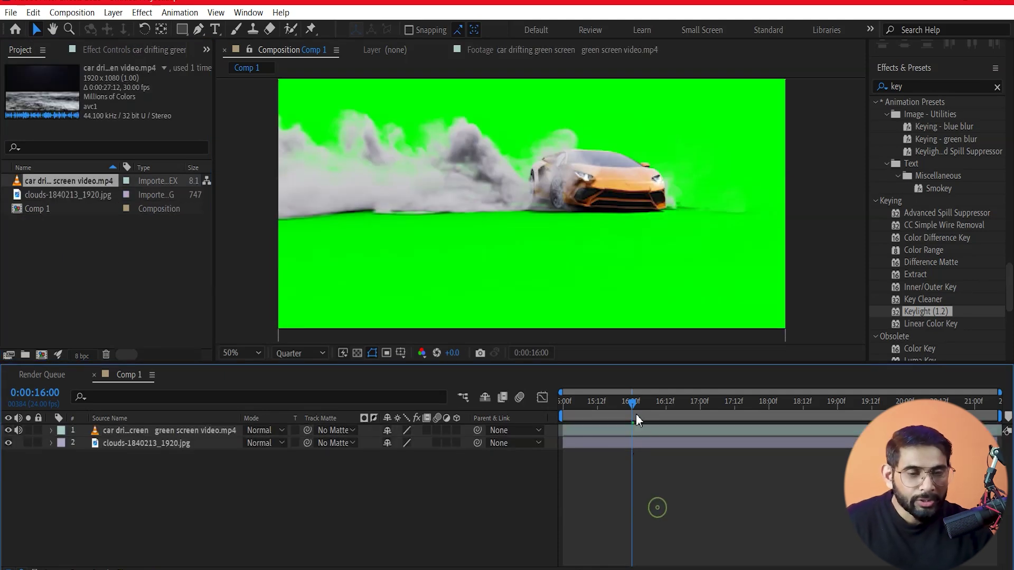
drag(611, 405, 552, 413)
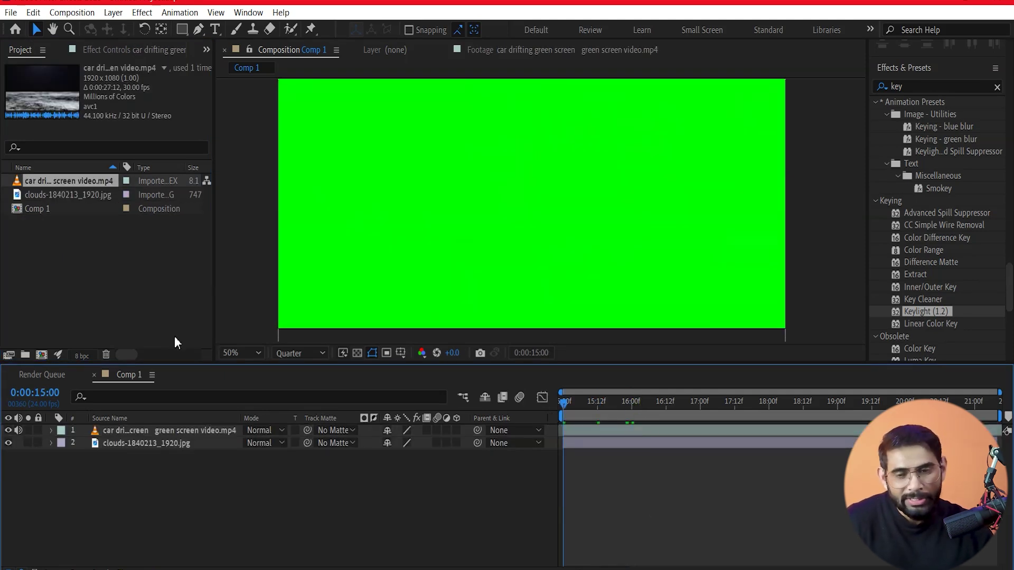
Check the clouds layer, zoom the view to 25%, and apply Keylight to the car layer.
click(8, 430)
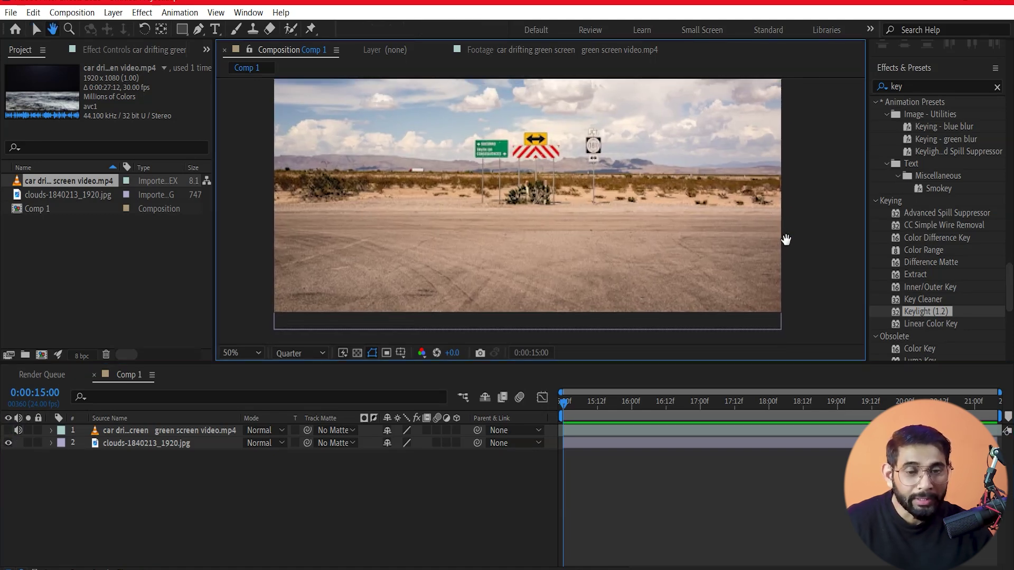
drag(785, 232, 787, 240)
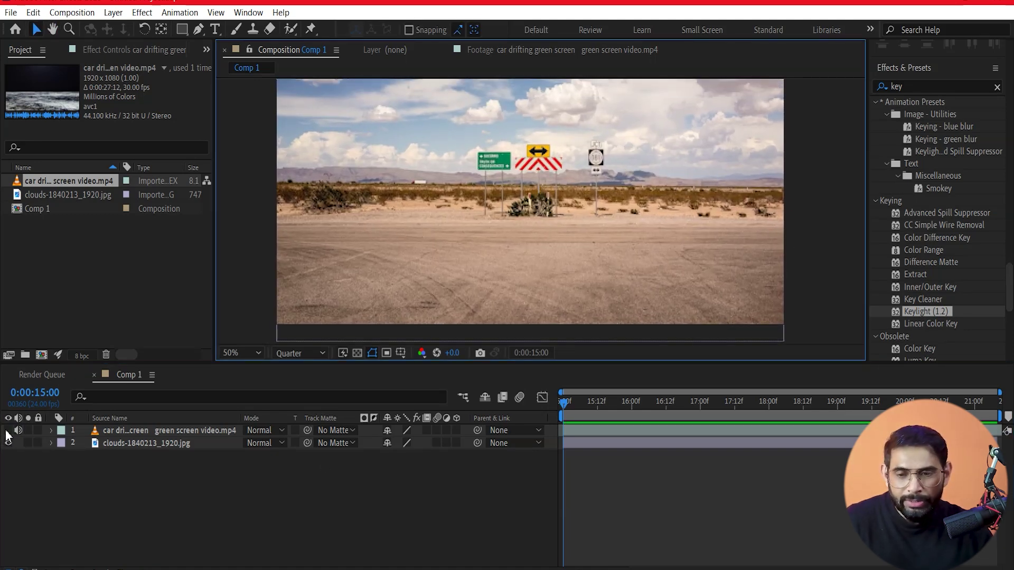
click(8, 430)
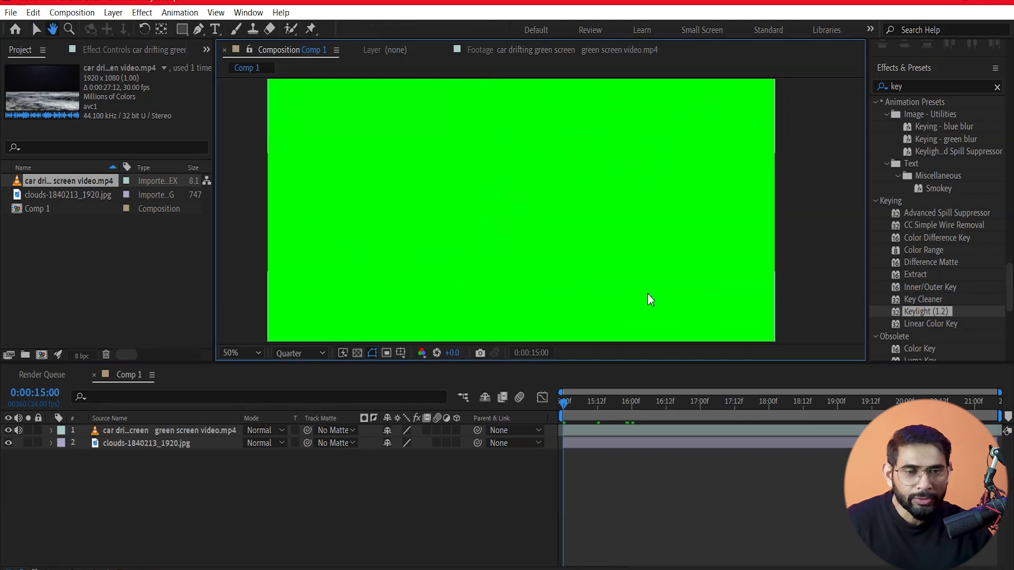
key(comma)
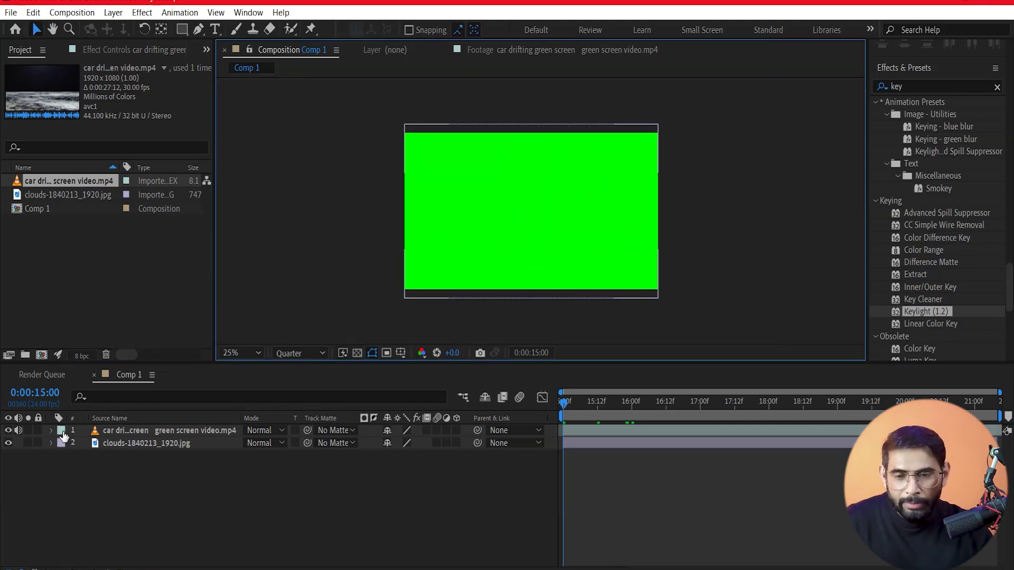
click(122, 432)
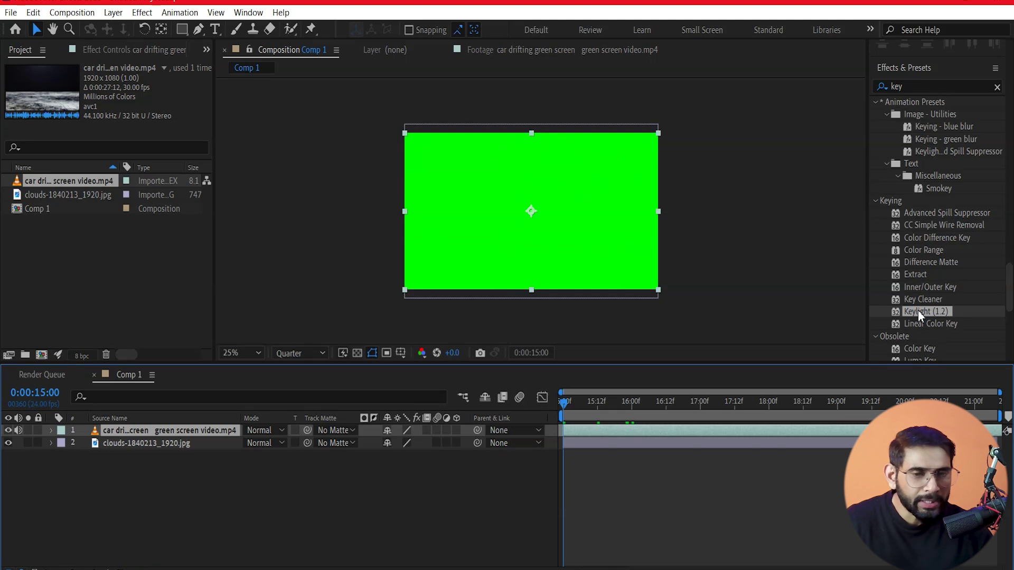
drag(920, 313, 458, 162)
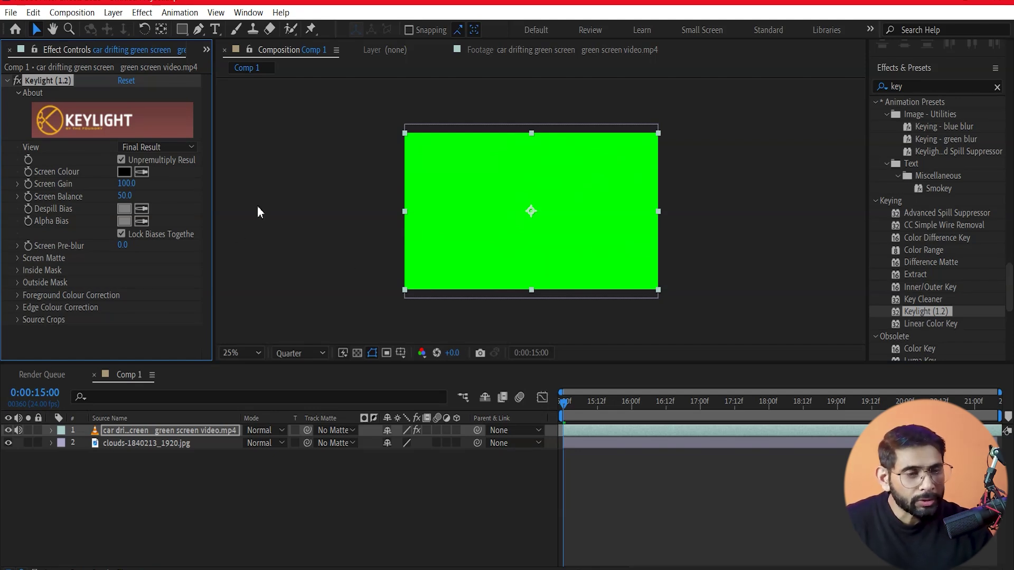
Sample the green backdrop as Keylight's Screen Colour and play back the car over the desert.
click(613, 199)
key(space)
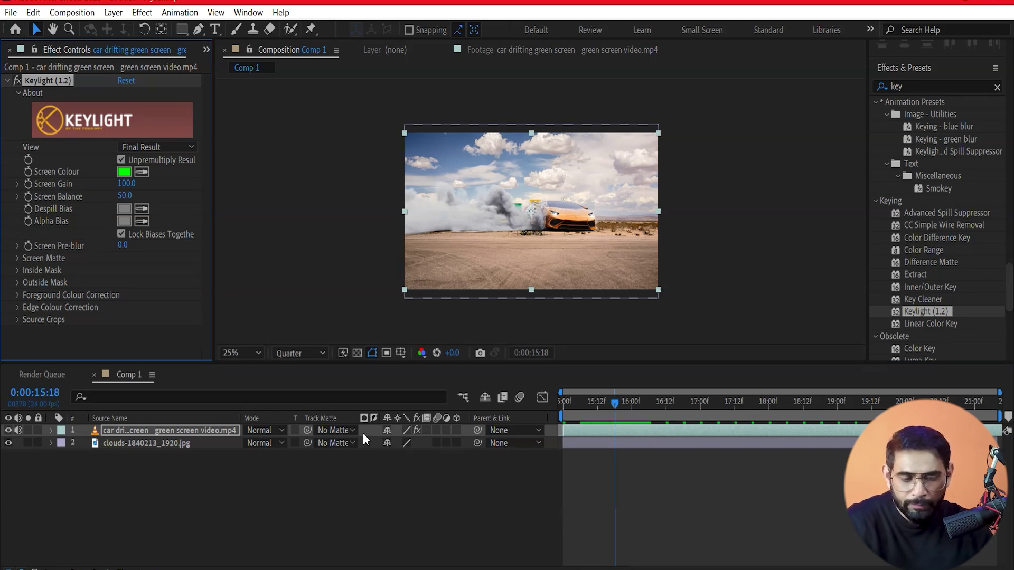
key(p)
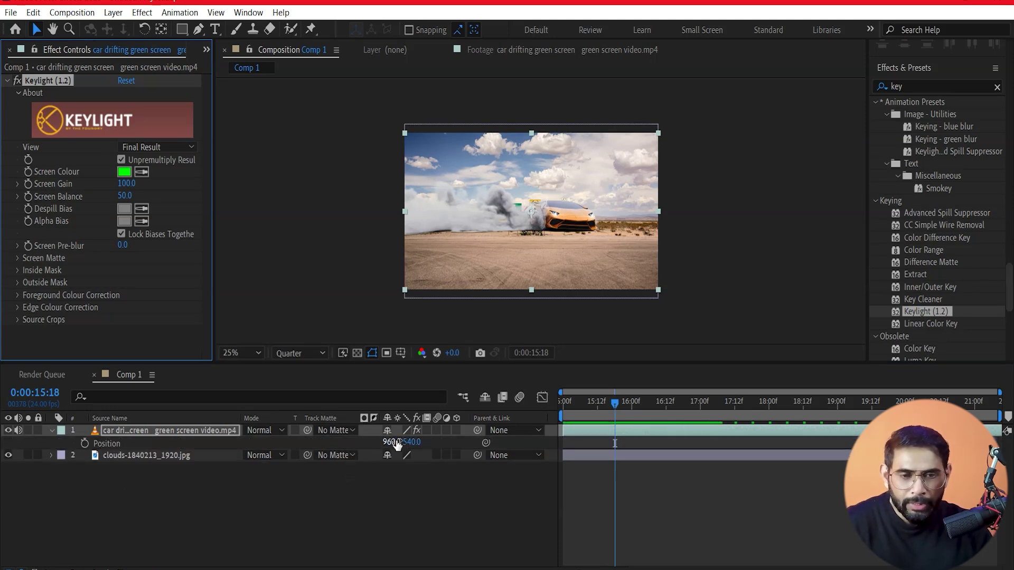
Lower the car clip to Position 960, 711 so the car rests on the desert road.
drag(397, 443, 393, 443)
key(ctrl+z)
drag(412, 442, 500, 432)
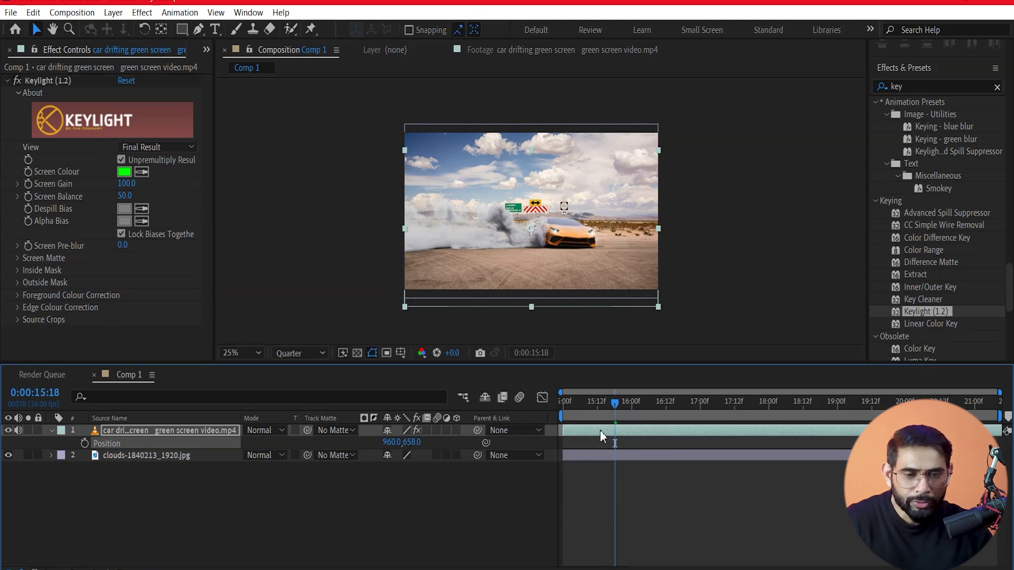
drag(412, 442, 444, 447)
click(808, 279)
Preview the composite with the viewer maximized from the first frame, then restore the workspace.
click(621, 417)
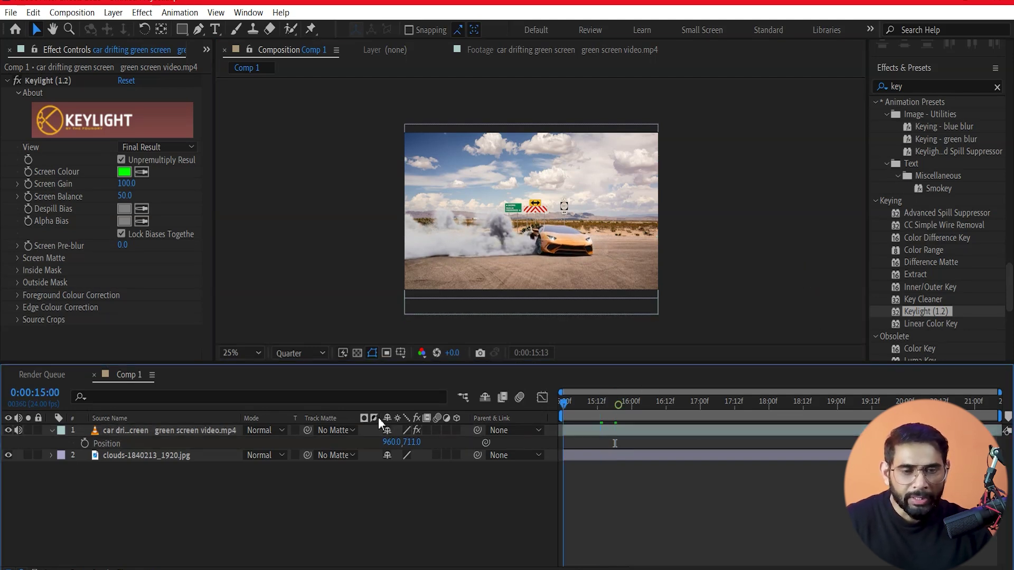
key(Home)
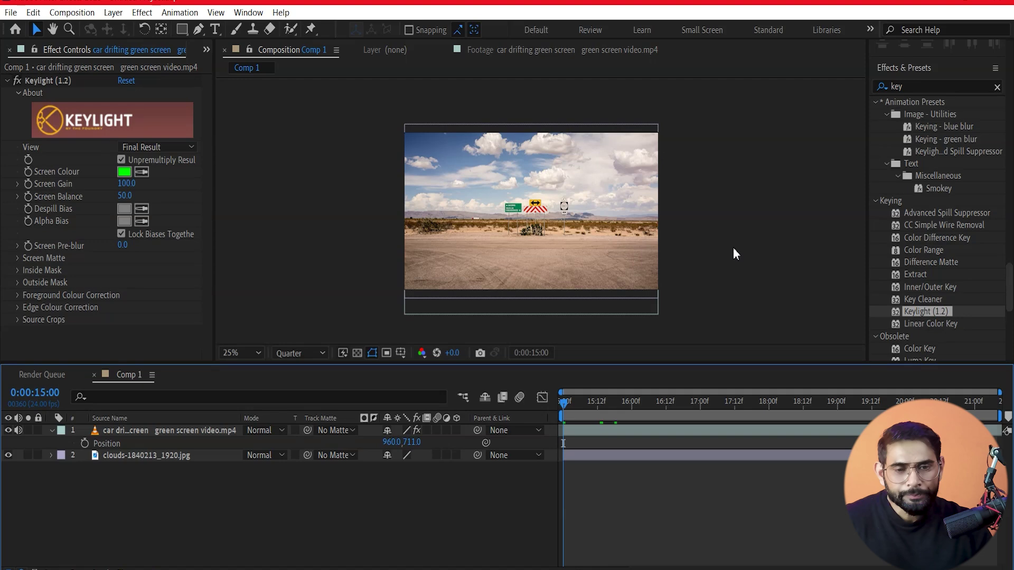
key(grave)
key(space)
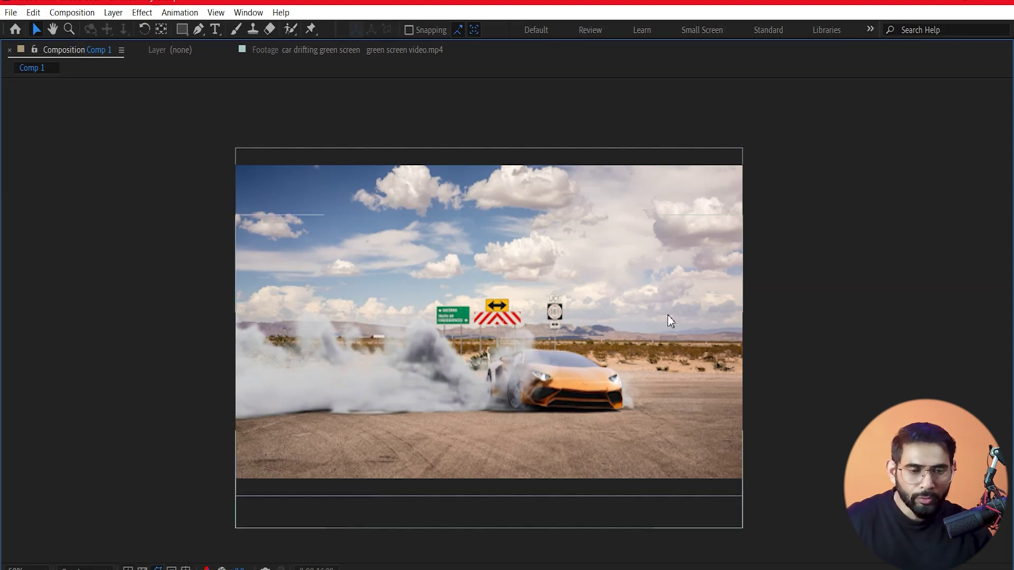
key(grave)
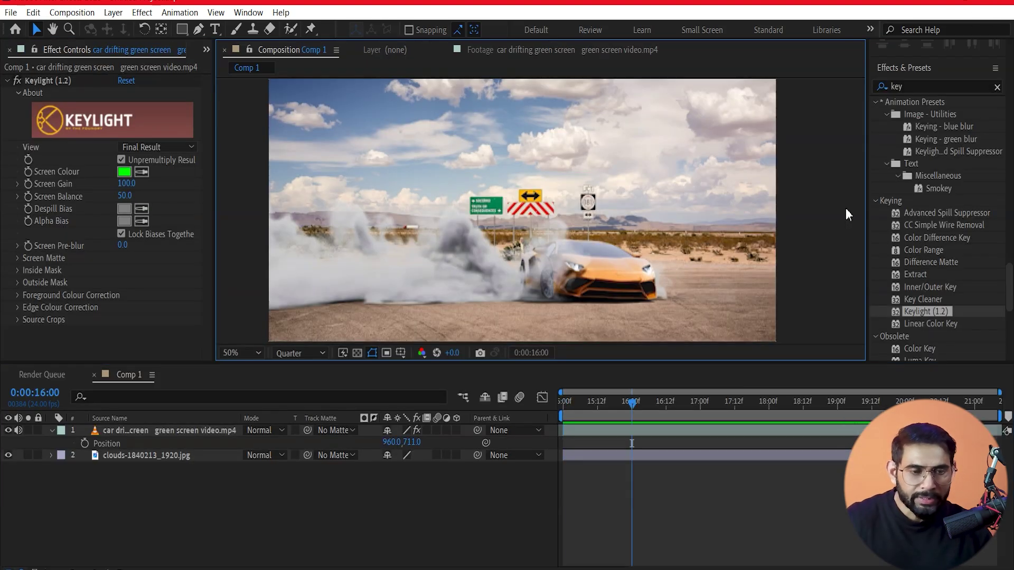
click(645, 402)
key(space)
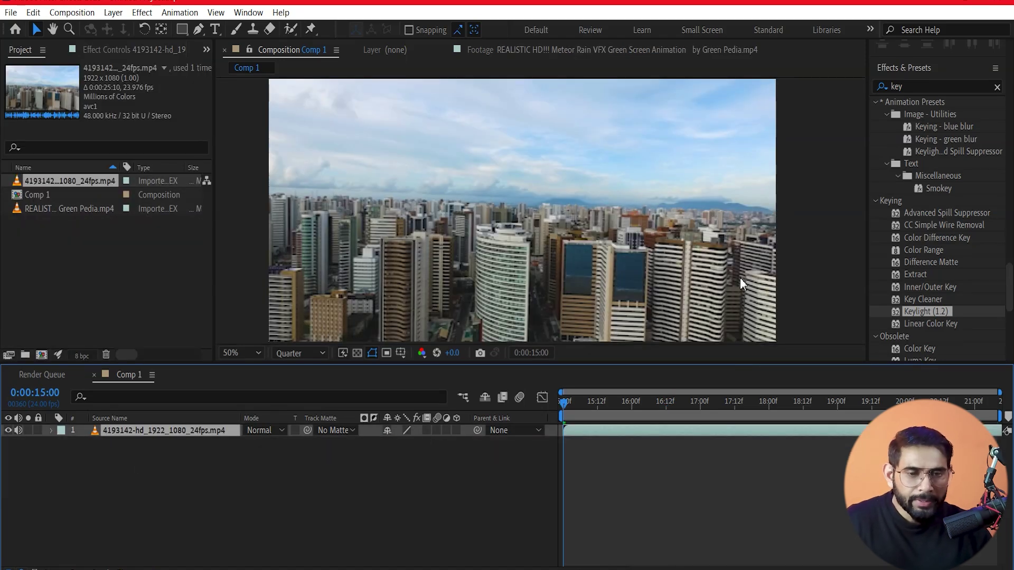
key(space)
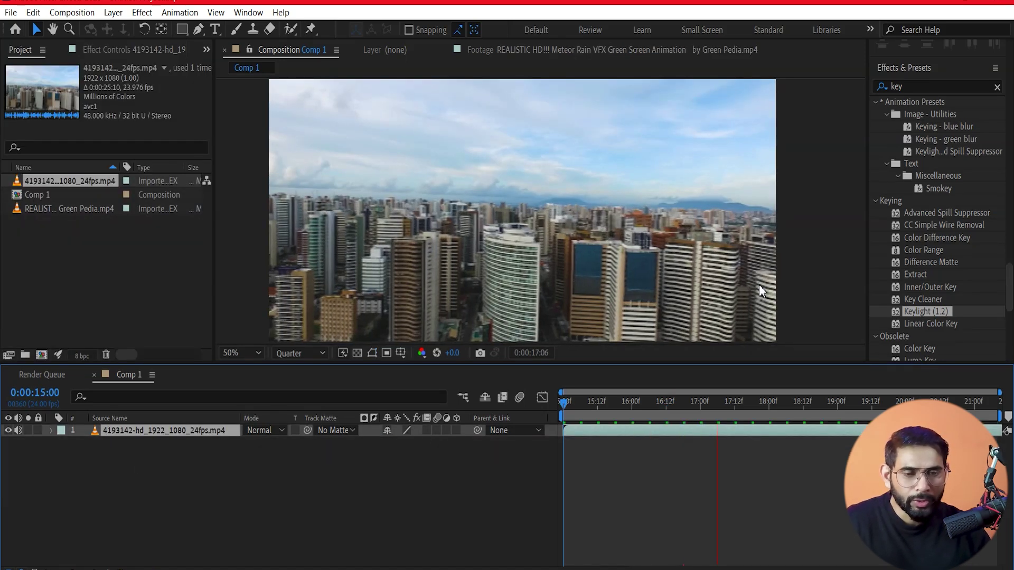
Stop playback and scrub the footage to the frame where the glowing meteor first appears.
key(space)
drag(564, 402, 968, 402)
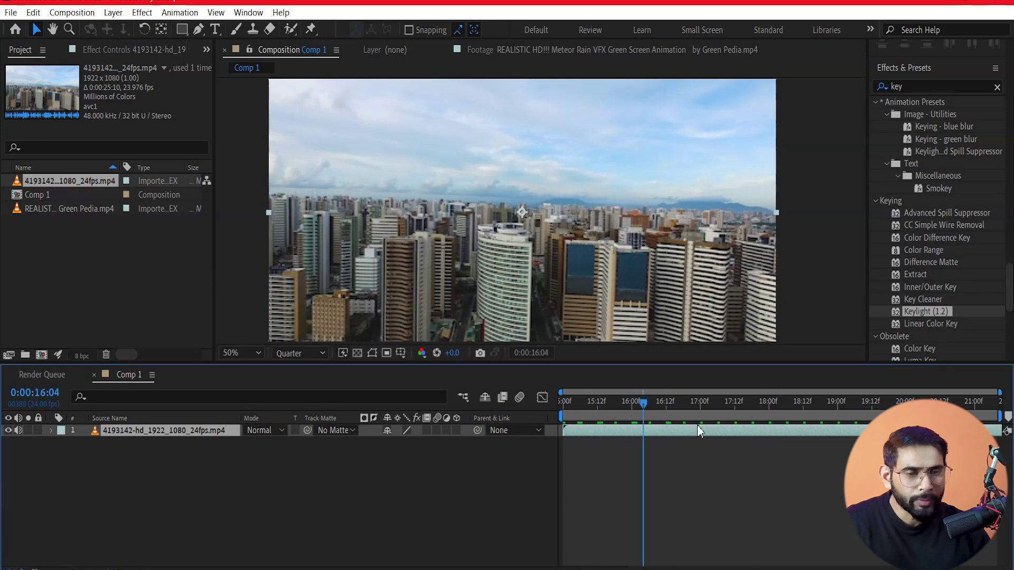
key(Page_Up)
key(Page_Up)
key(Page_Up)
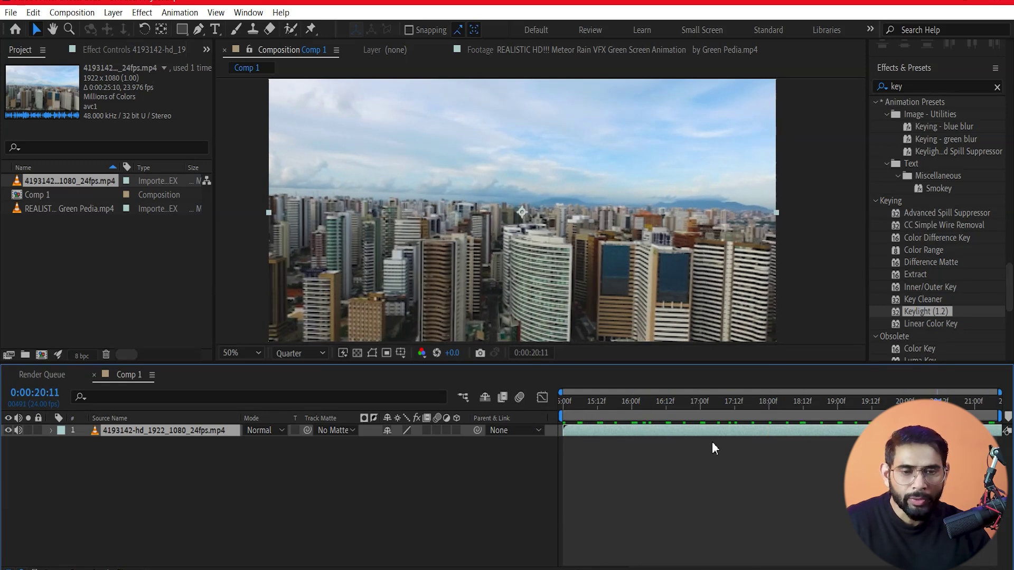
key(Page_Up)
key(Page_Up)
key(Page_Up)
key(Page_Up)
key(Page_Up)
key(Page_Up)
key(Page_Up)
key(Page_Up)
key(Page_Up)
key(Page_Up)
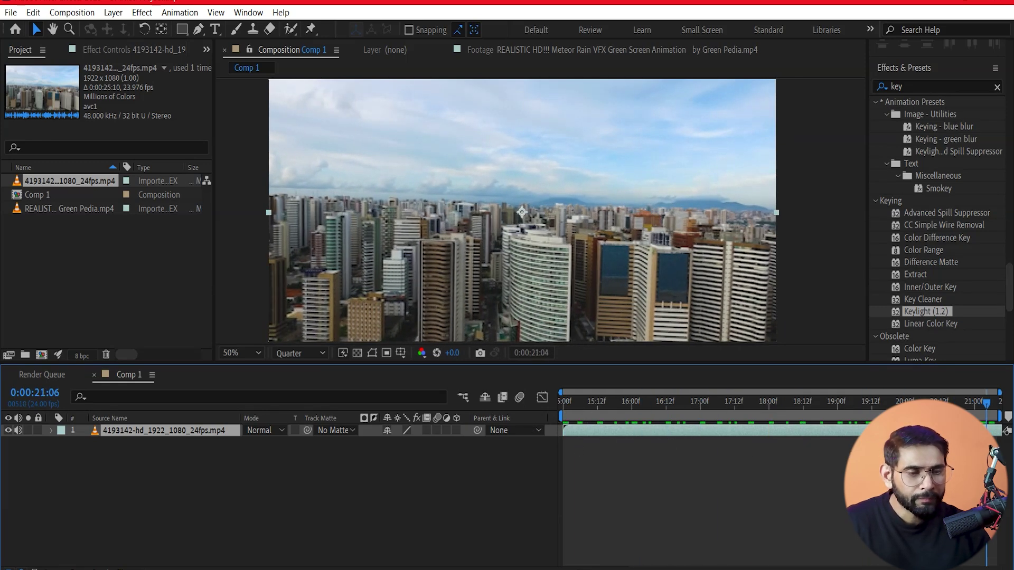
key(Page_Up)
key(Page_Up)
key(Page_Up)
key(Page_Up)
key(Page_Up)
key(Page_Up)
key(Page_Up)
key(Page_Up)
key(Page_Up)
key(Page_Up)
key(Page_Up)
key(Page_Up)
key(Page_Up)
key(Page_Up)
key(Page_Up)
key(Page_Up)
key(Page_Up)
key(Page_Up)
key(Page_Up)
key(Page_Up)
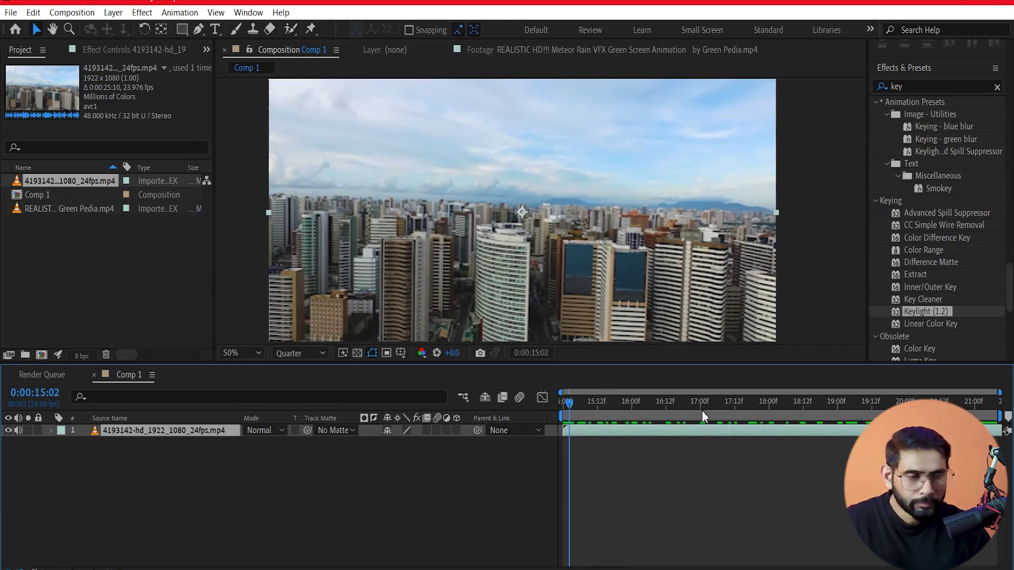
key(space)
mouse_move(685, 410)
mouse_down()
mouse_move(856, 409)
mouse_move(999, 429)
mouse_up()
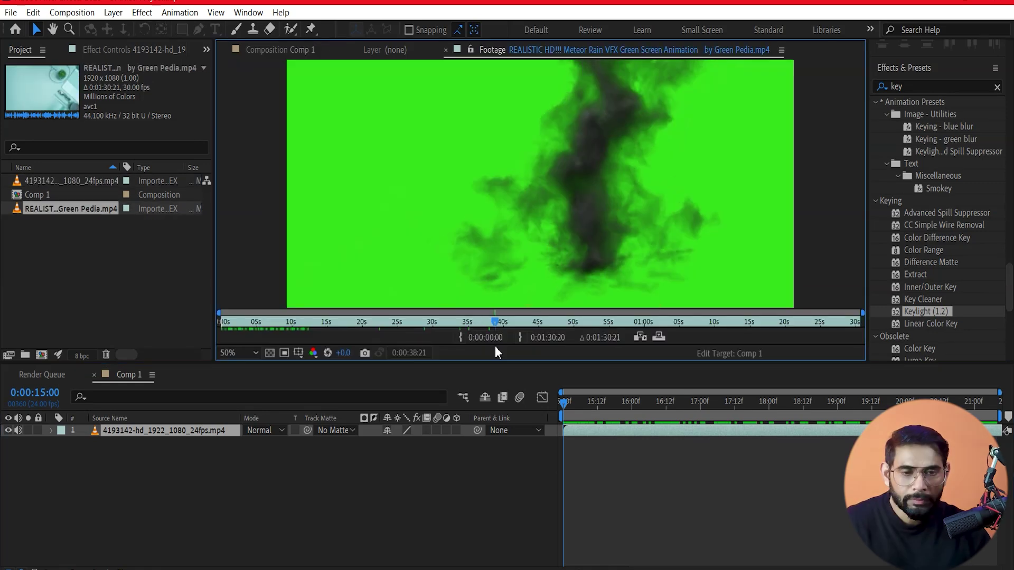
mouse_move(495, 347)
mouse_down()
mouse_move(539, 352)
mouse_move(524, 353)
mouse_up()
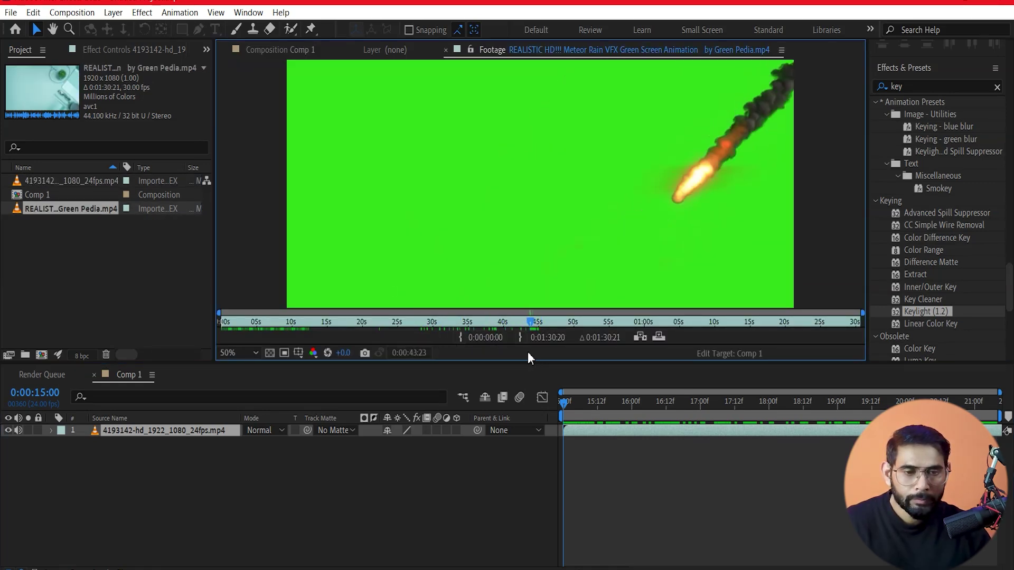
Set the meteor's In point at 0:00:43:00 and Out point at 0:00:57:19, then drop it above the city layer.
click(458, 339)
drag(537, 325, 616, 338)
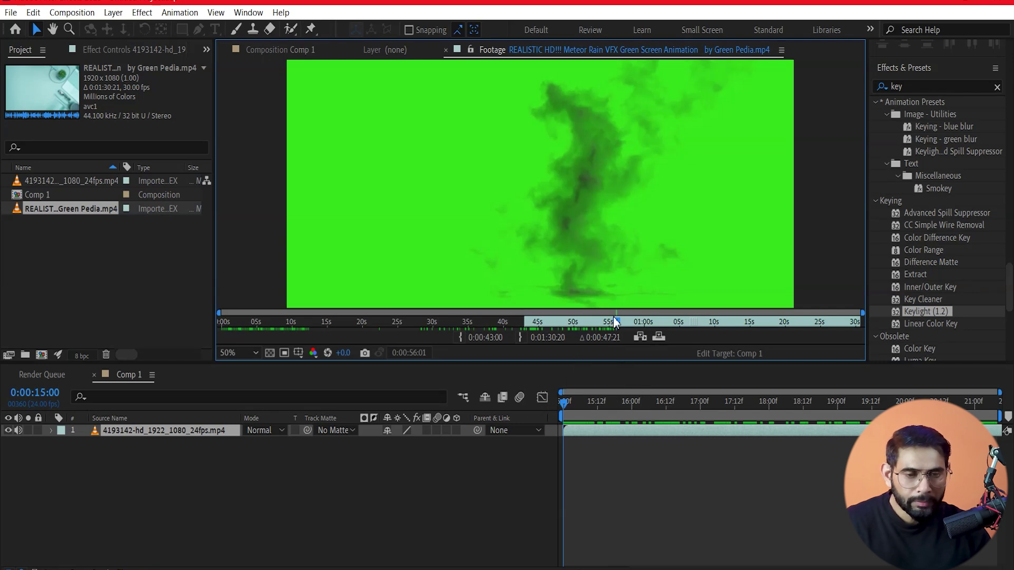
drag(617, 322, 627, 320)
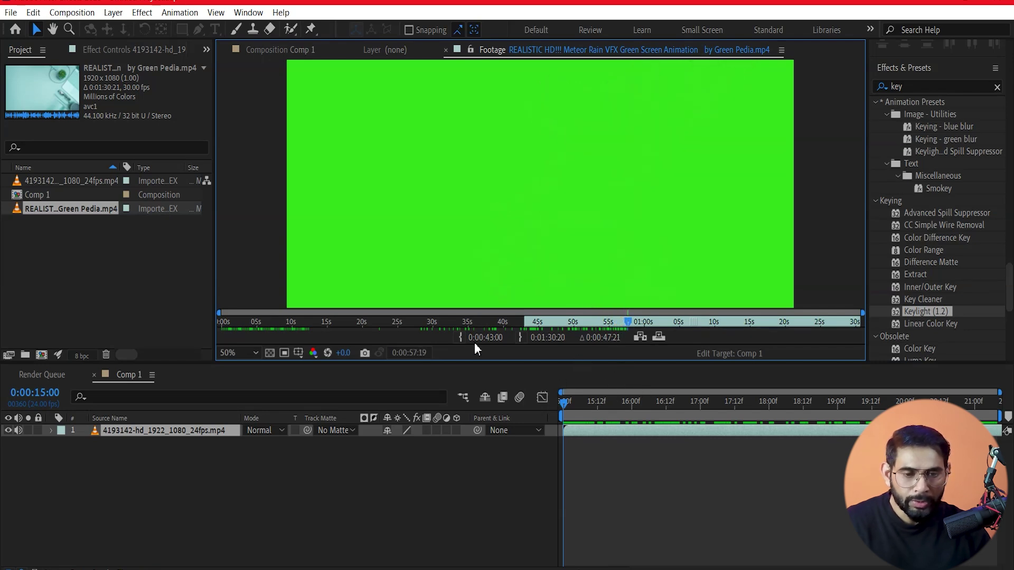
click(519, 336)
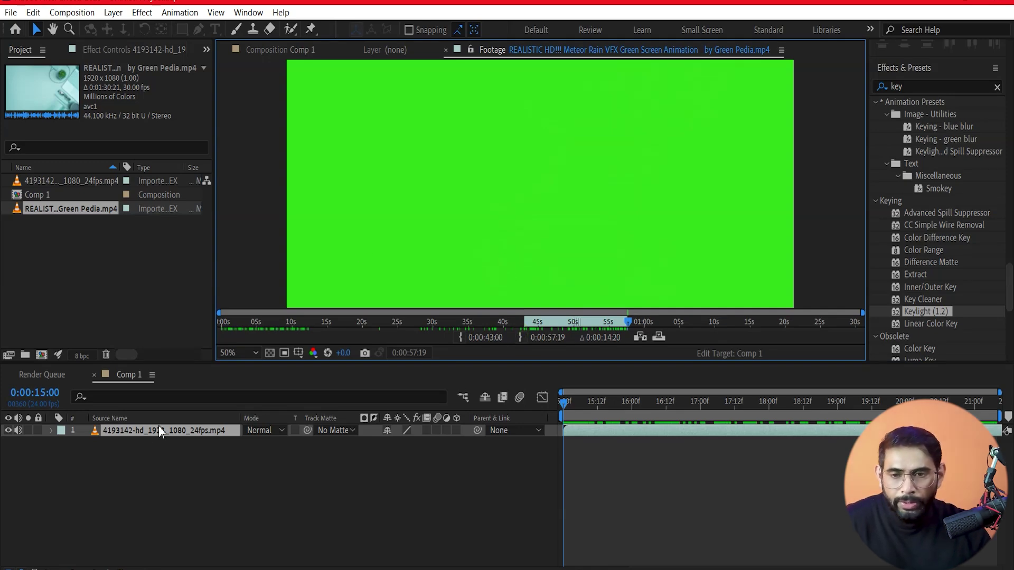
drag(55, 210, 142, 429)
click(715, 537)
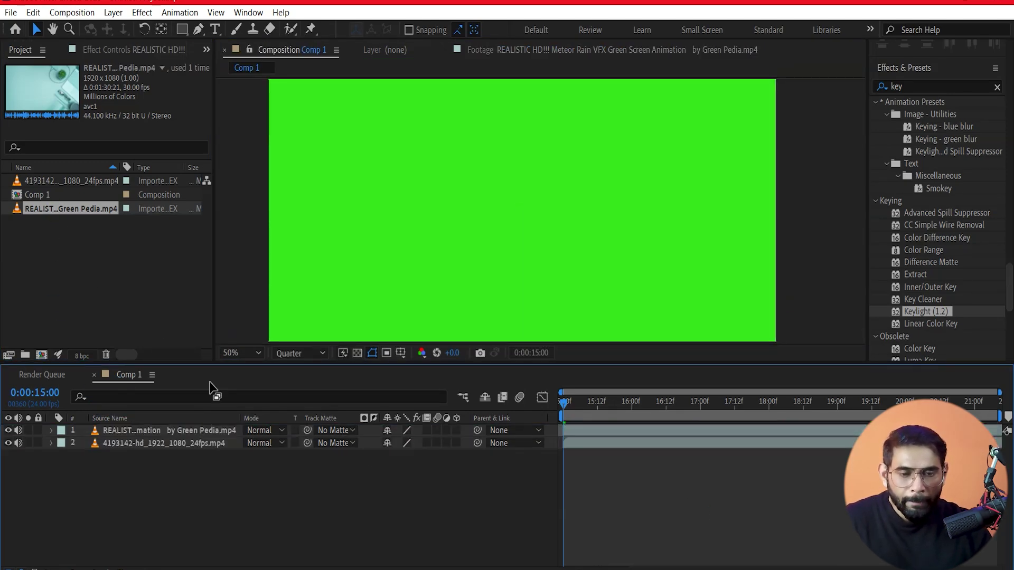
Preview the meteor, hide the Meteor Rain layer, and set the preview resolution to Half.
mouse_move(606, 401)
mouse_down()
mouse_move(549, 429)
mouse_move(708, 433)
mouse_up()
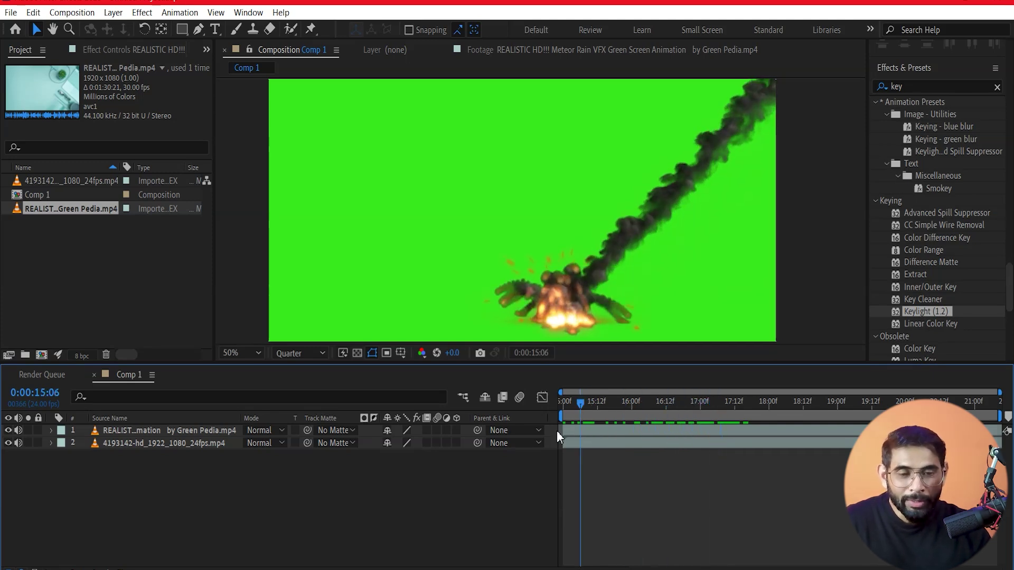
drag(708, 435, 620, 440)
click(9, 431)
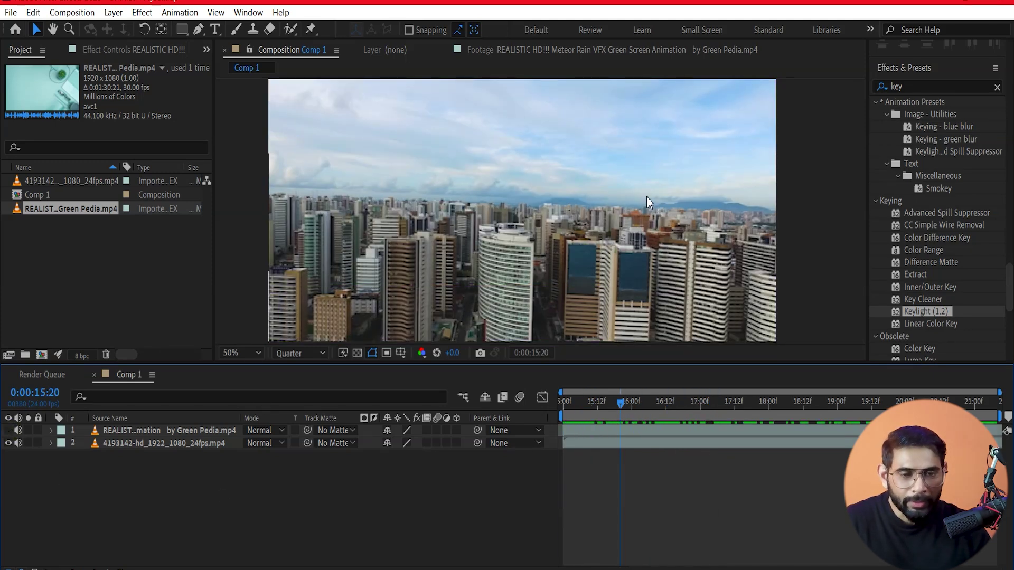
mouse_move(634, 401)
mouse_down()
mouse_move(937, 401)
mouse_move(423, 493)
mouse_up()
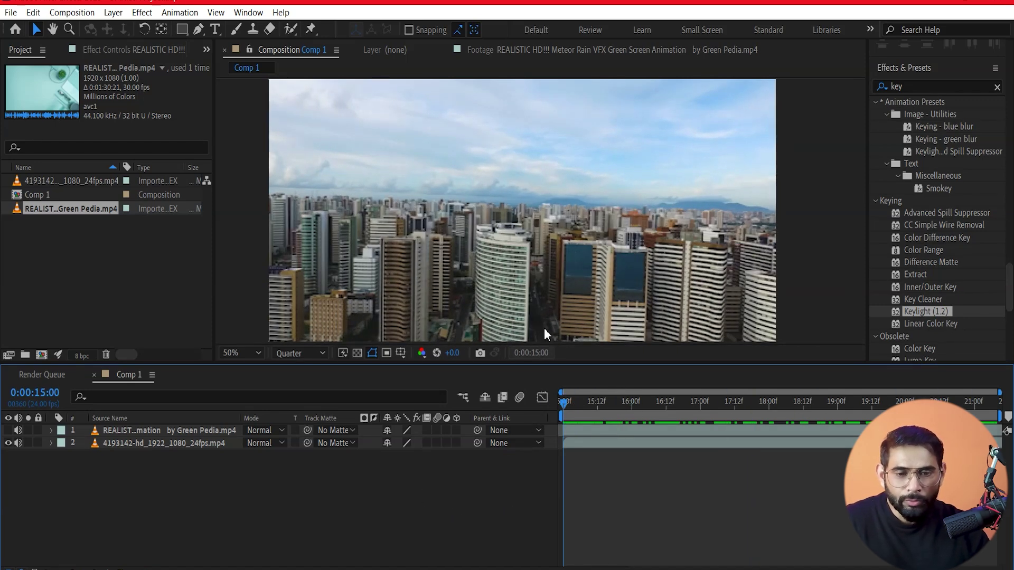
click(300, 356)
click(309, 375)
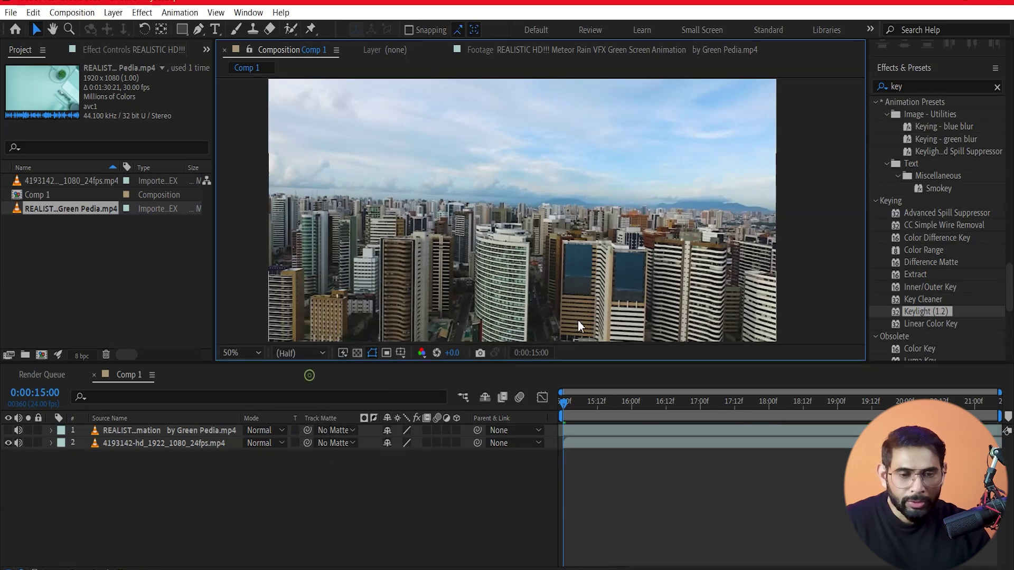
Search Effects & Presets for '3d ca' and apply 3D Camera Tracker to the city footage layer.
key(space)
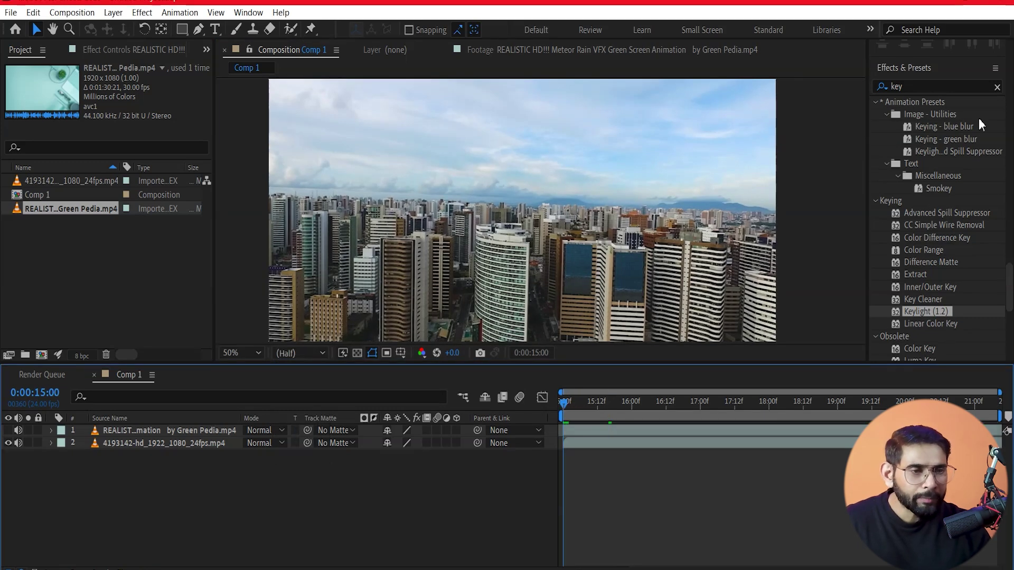
click(997, 87)
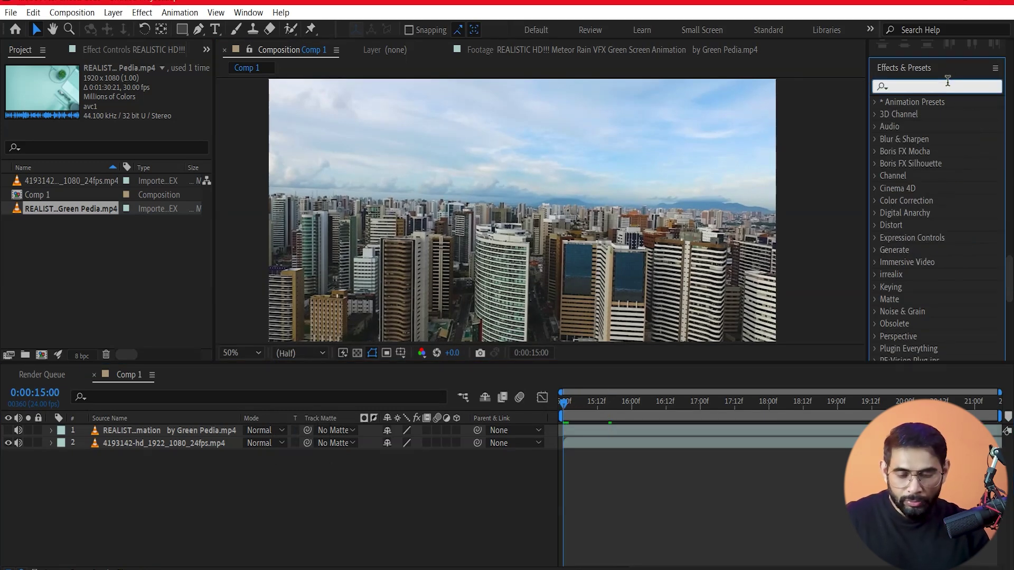
text(3d)
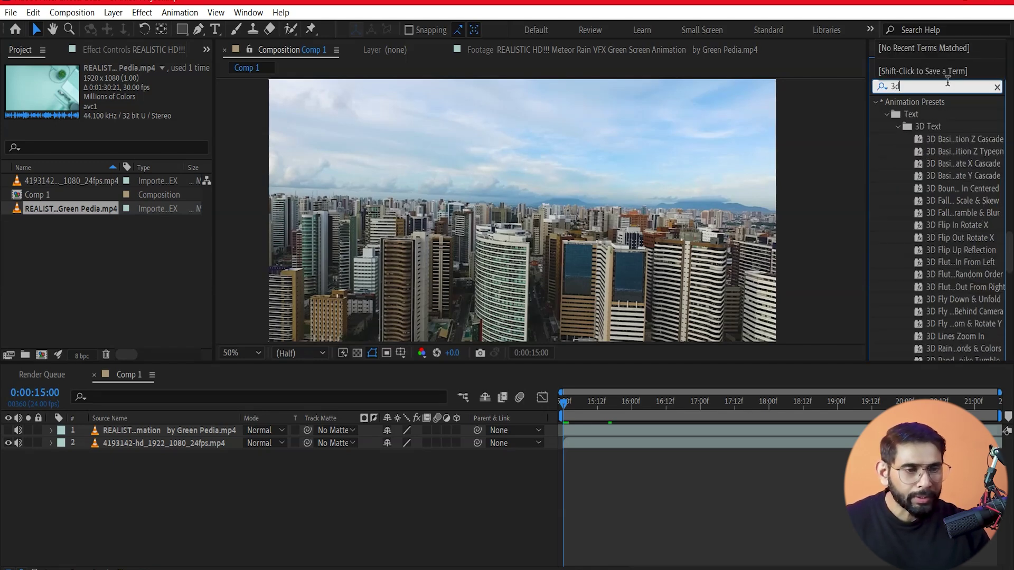
text( ca)
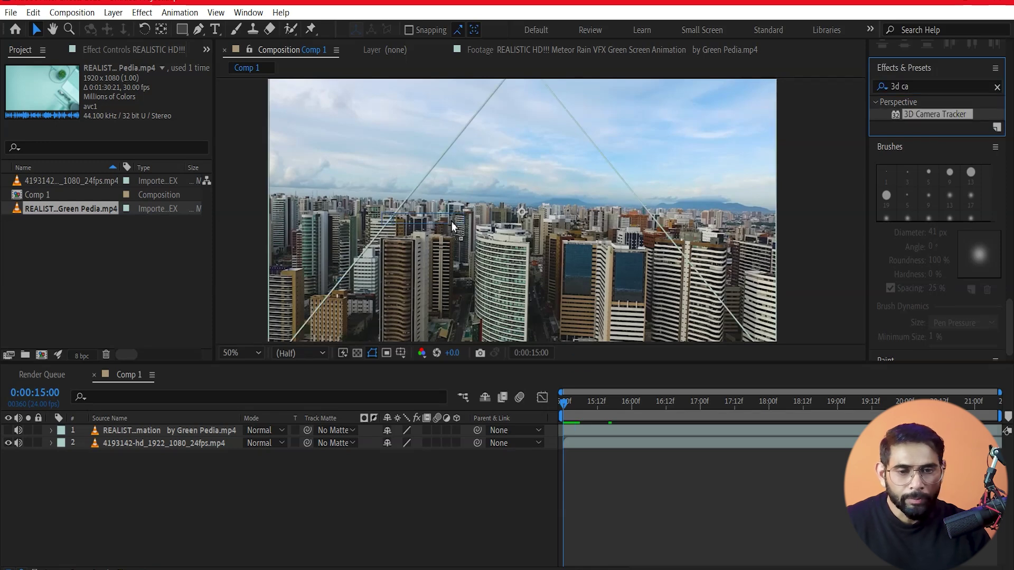
drag(960, 117, 401, 222)
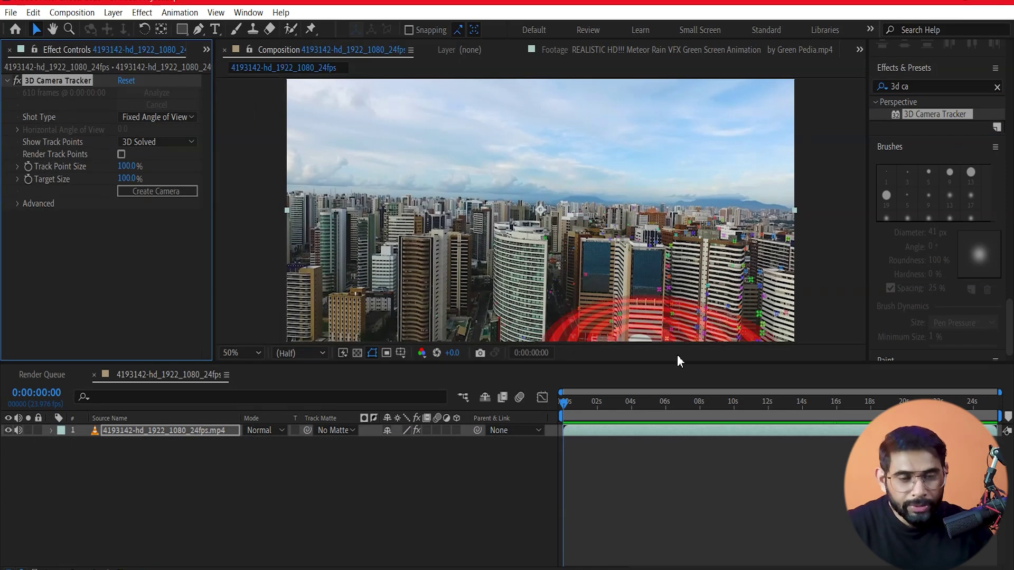
click(594, 402)
Enlarge the 3D Camera Tracker's track points to 617% and review them through the clip.
mouse_move(635, 404)
mouse_down()
mouse_move(788, 405)
mouse_move(573, 447)
mouse_up()
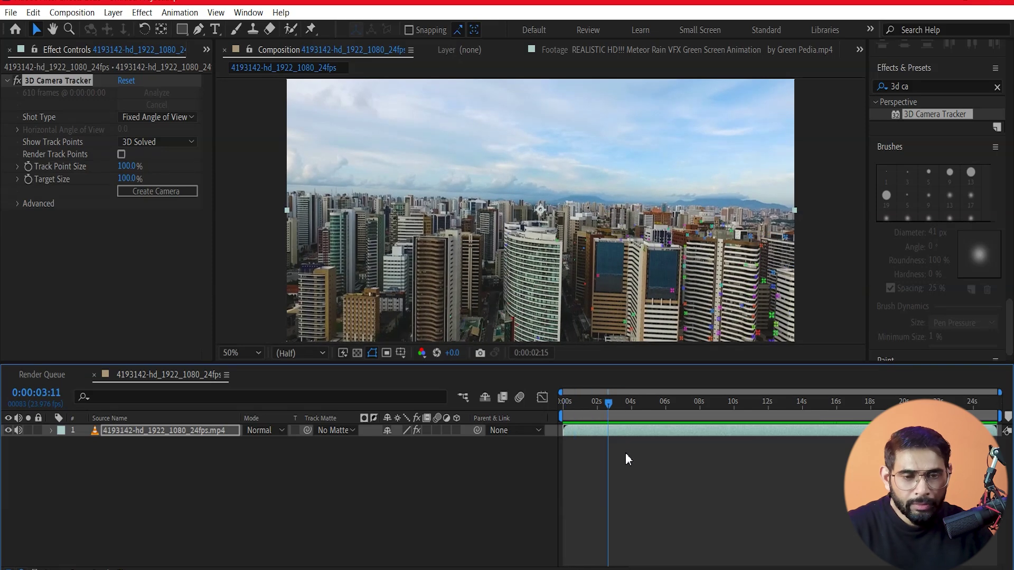
drag(572, 448, 805, 457)
key(ctrl+z)
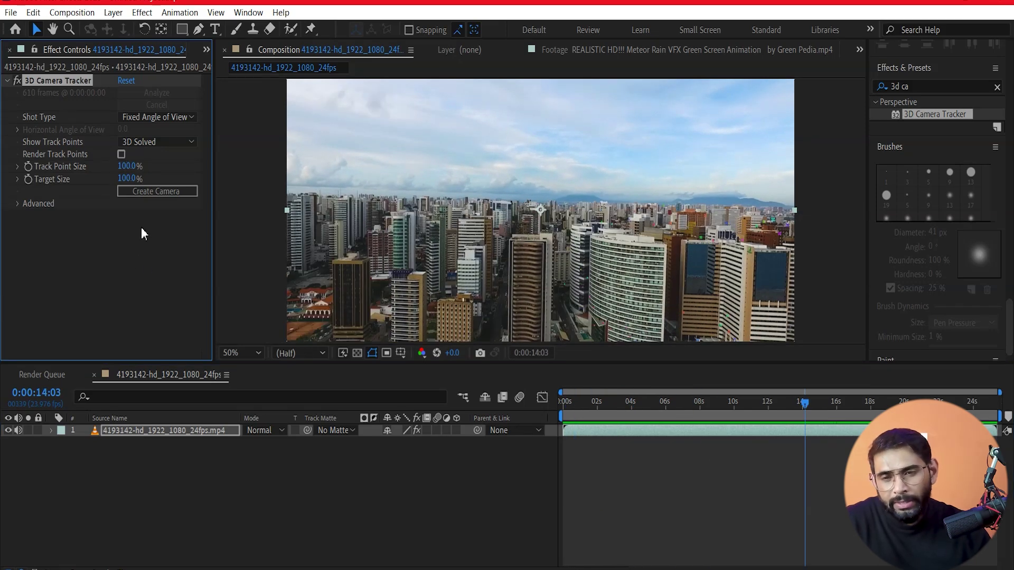
drag(126, 166, 230, 170)
drag(367, 171, 462, 189)
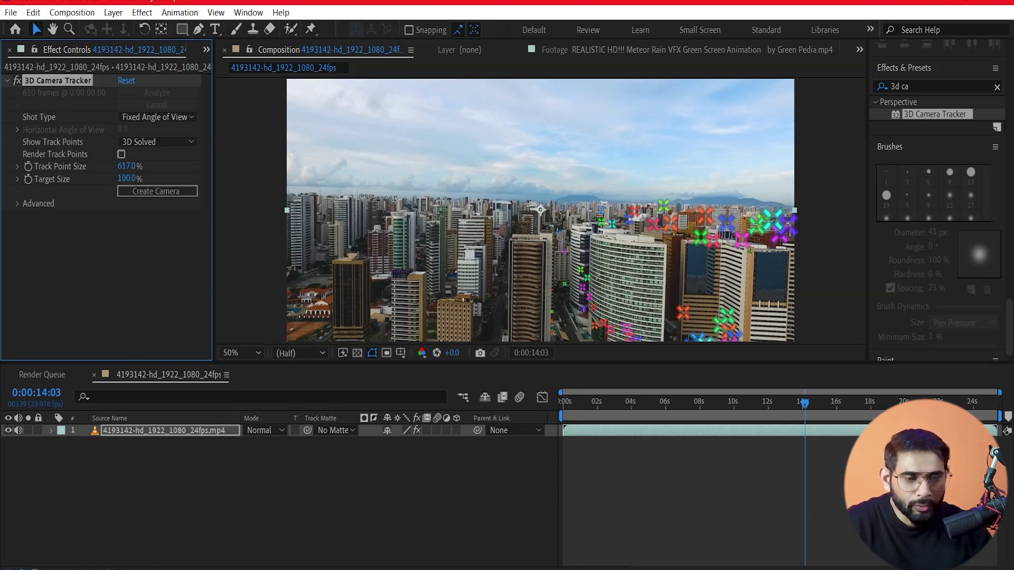
mouse_move(794, 403)
mouse_down()
mouse_move(729, 449)
mouse_move(763, 453)
mouse_up()
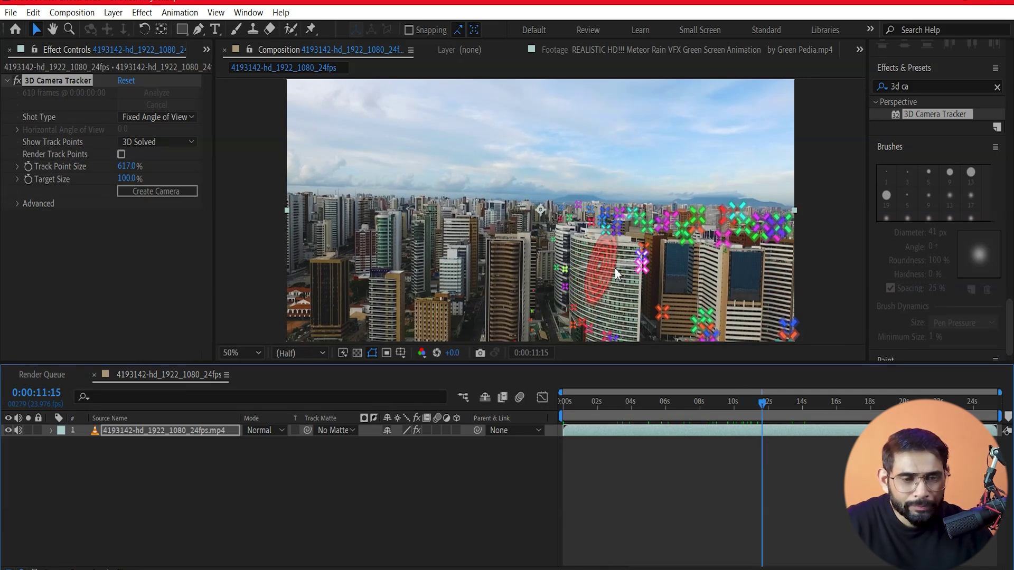
On the first frame, lasso the track points on the curved white tower and open their menu.
key(Home)
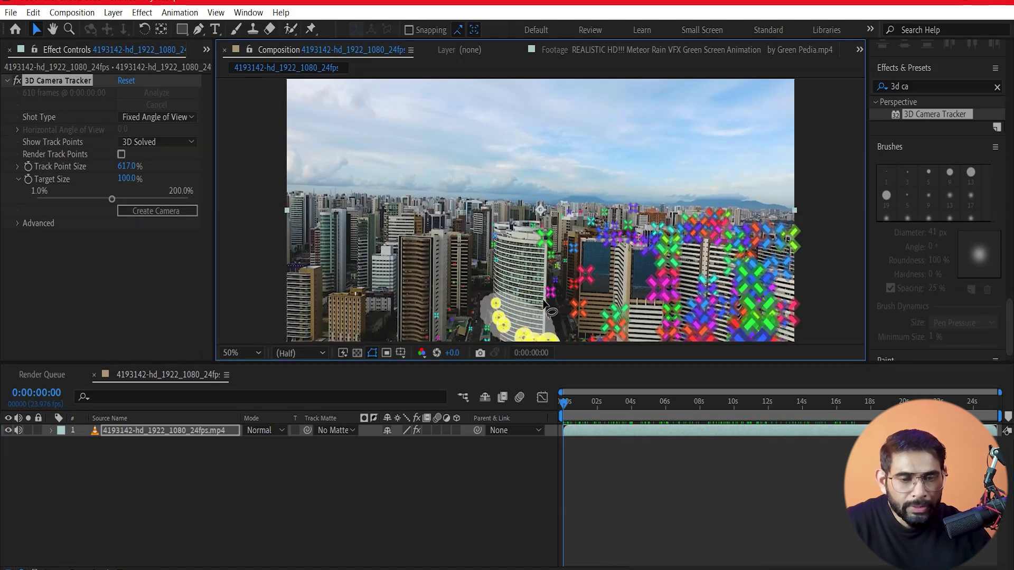
drag(544, 304, 537, 353)
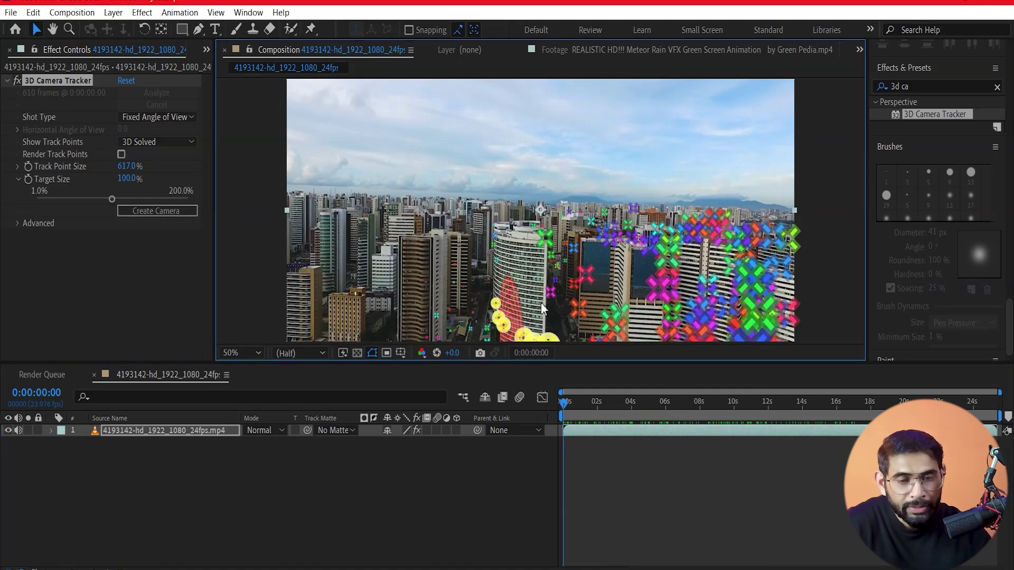
right_click(510, 323)
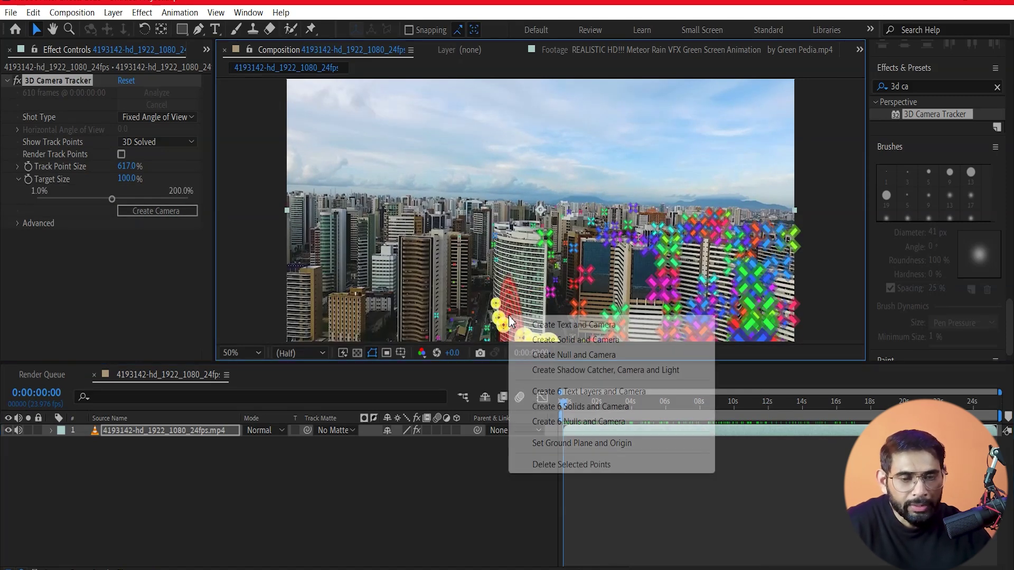
Create Track Solid 1 and a 3D Tracker Camera from the points, inspect their properties, then select the solid.
click(564, 340)
mouse_move(609, 414)
mouse_down()
mouse_move(929, 414)
mouse_move(550, 446)
mouse_up()
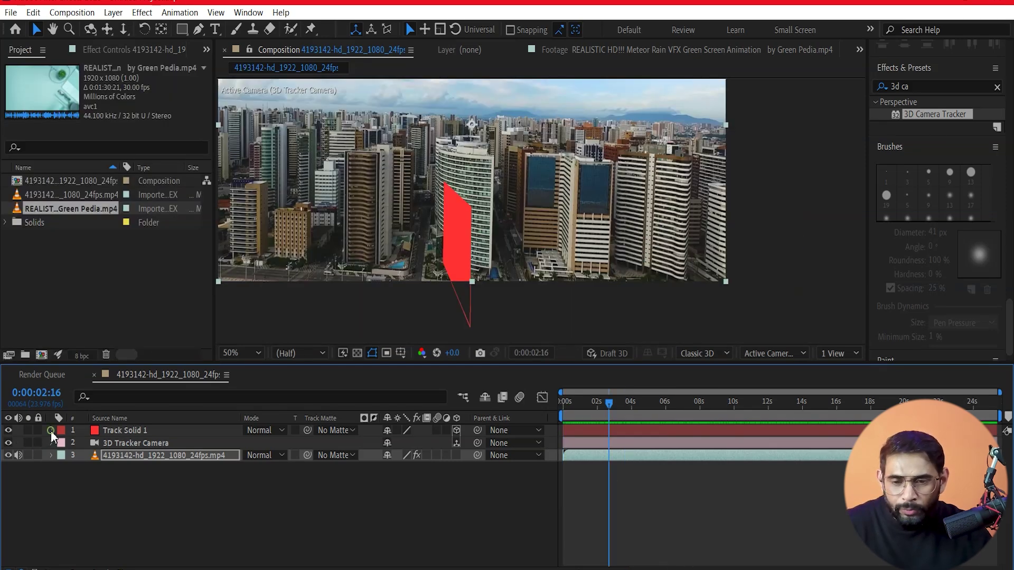
click(51, 430)
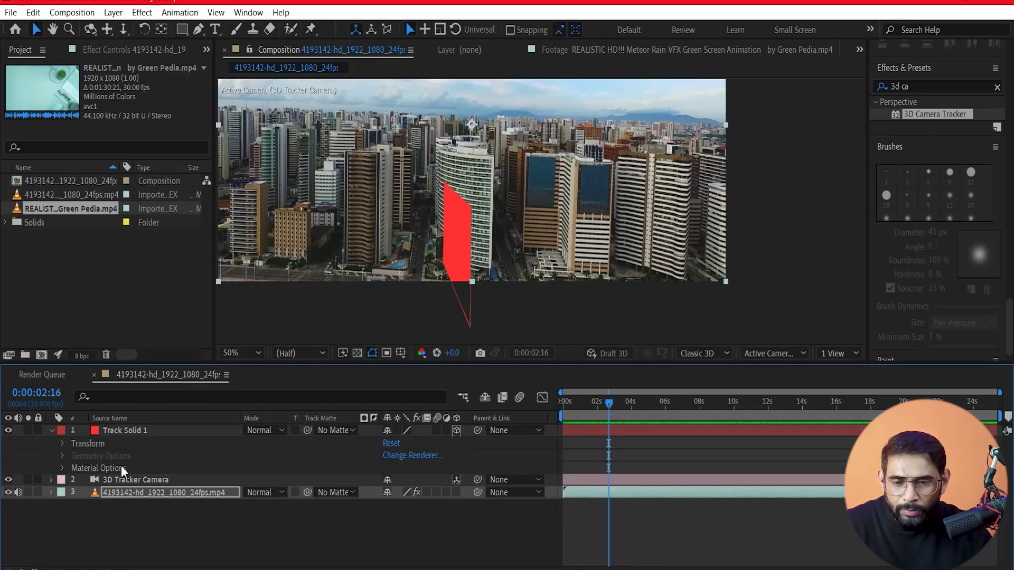
key(r)
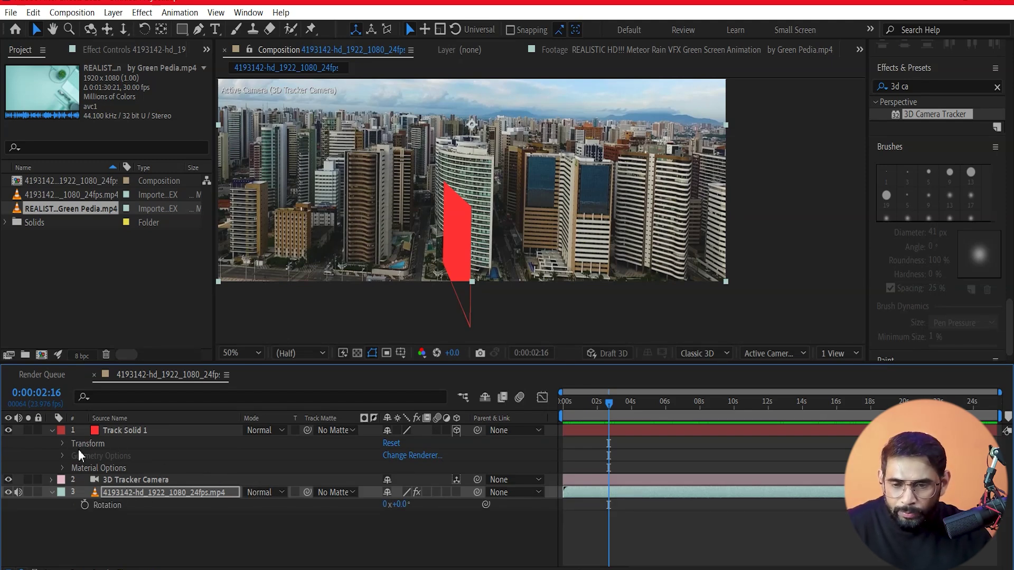
click(52, 492)
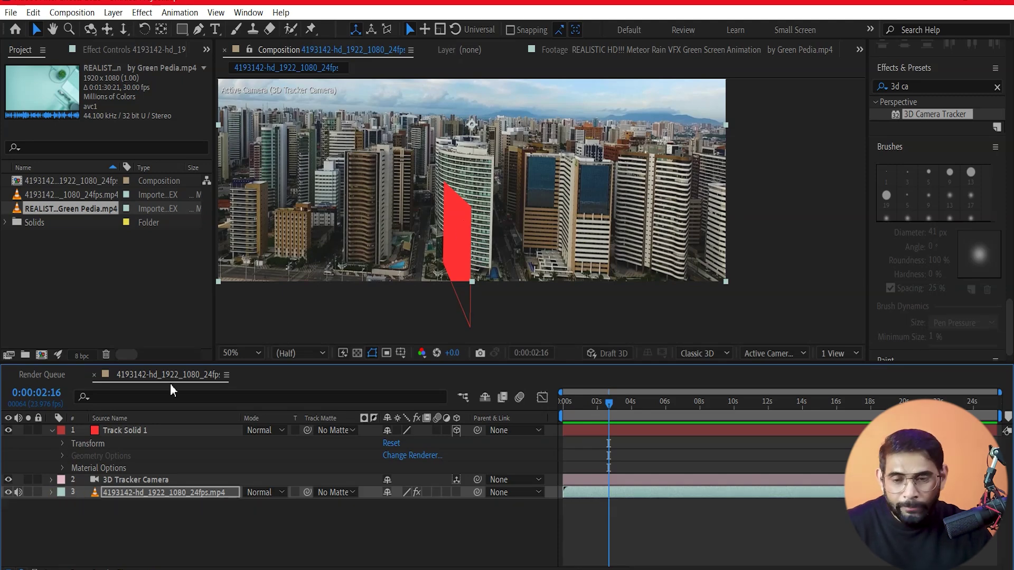
click(49, 429)
click(119, 429)
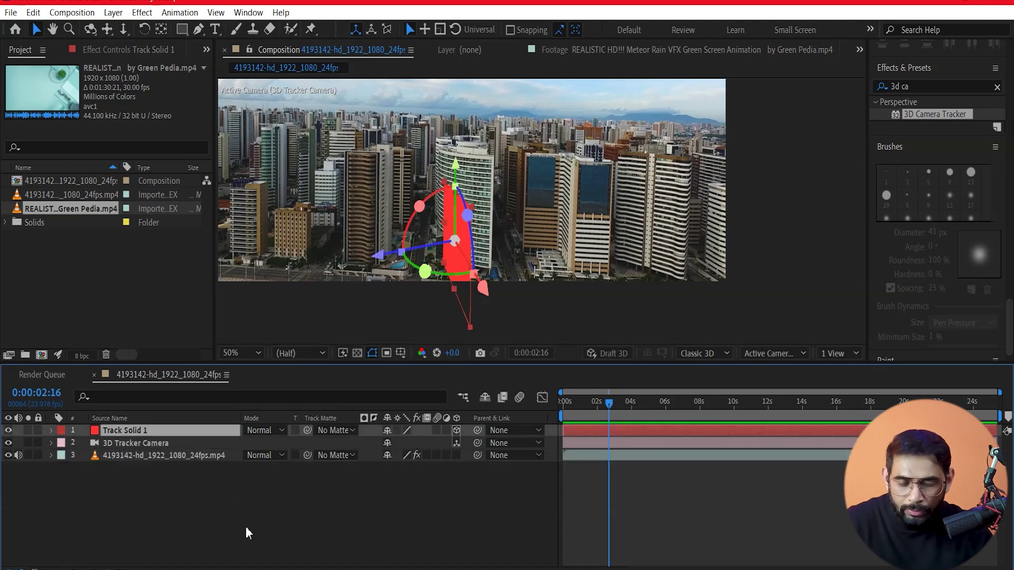
Rotate Track Solid 1 to X −6°, Y −77°, Z −7° and scale it to 1132%.
key(r)
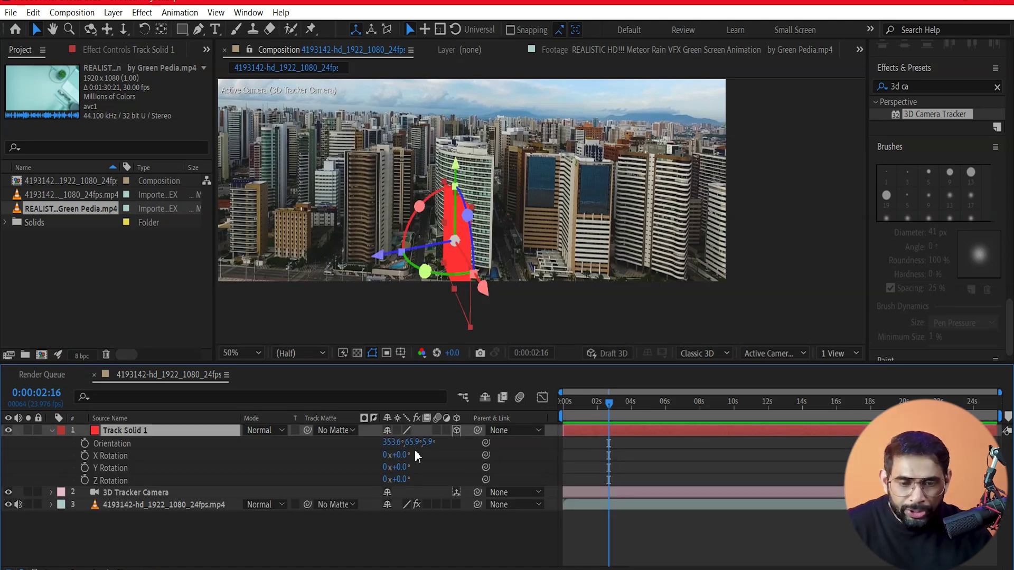
mouse_move(404, 454)
mouse_down()
mouse_move(412, 475)
mouse_move(363, 482)
mouse_move(396, 456)
mouse_move(400, 478)
mouse_up()
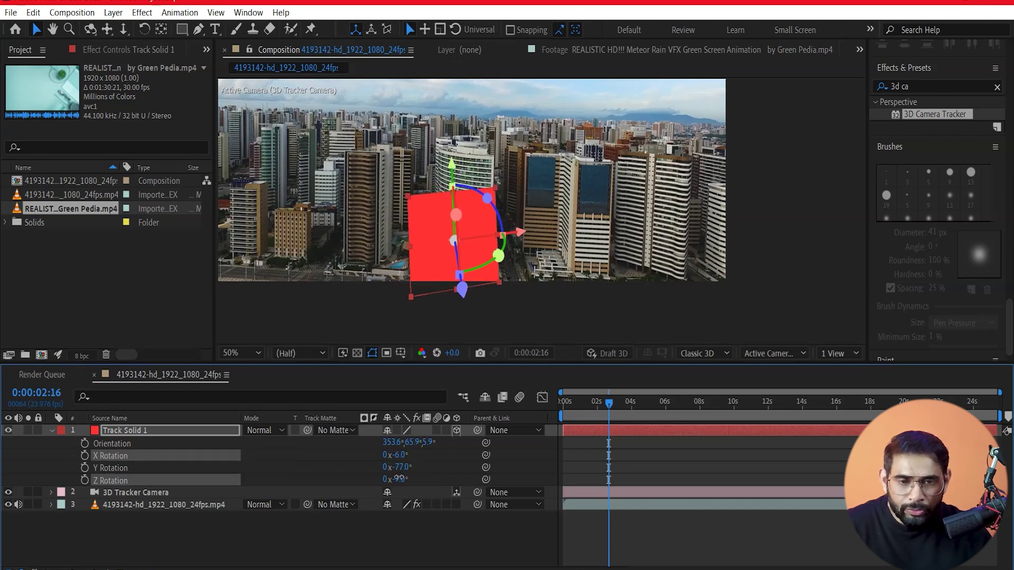
click(406, 463)
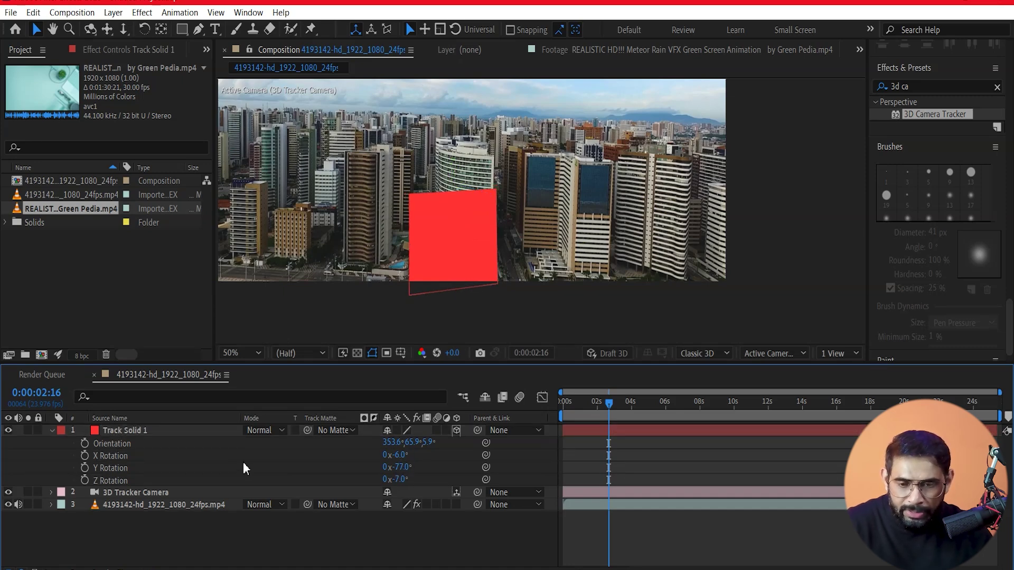
key(s)
click(409, 442)
drag(409, 443, 816, 395)
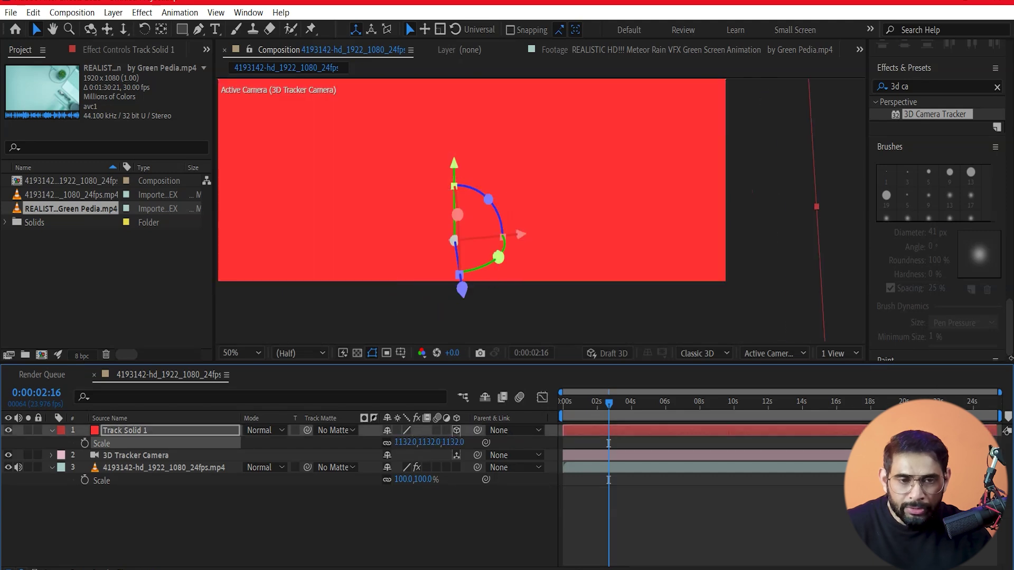
Preview the aerial city clip in its footage viewer, then open the Meteor Rain green-screen clip.
click(47, 255)
click(46, 196)
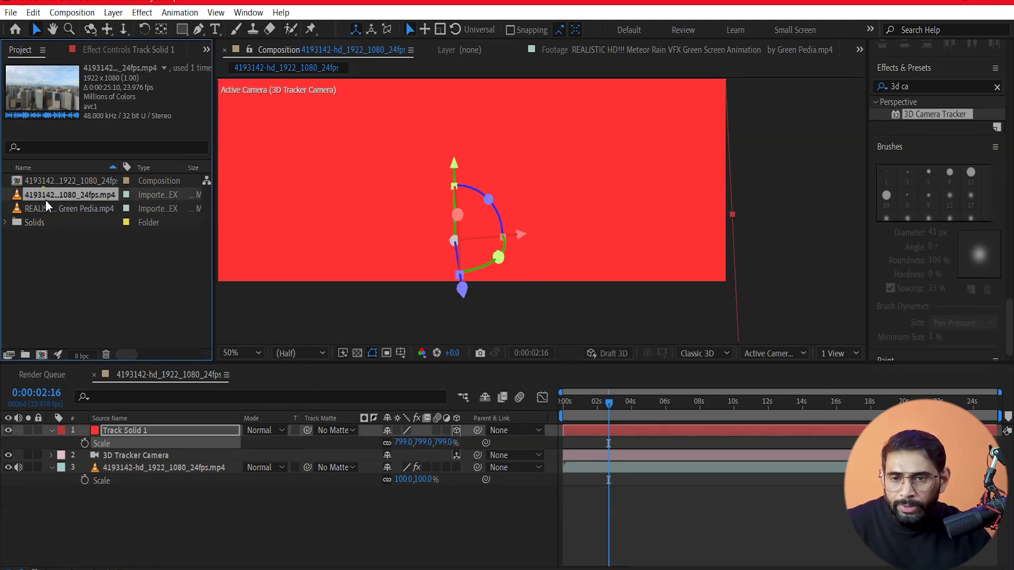
double_click(17, 193)
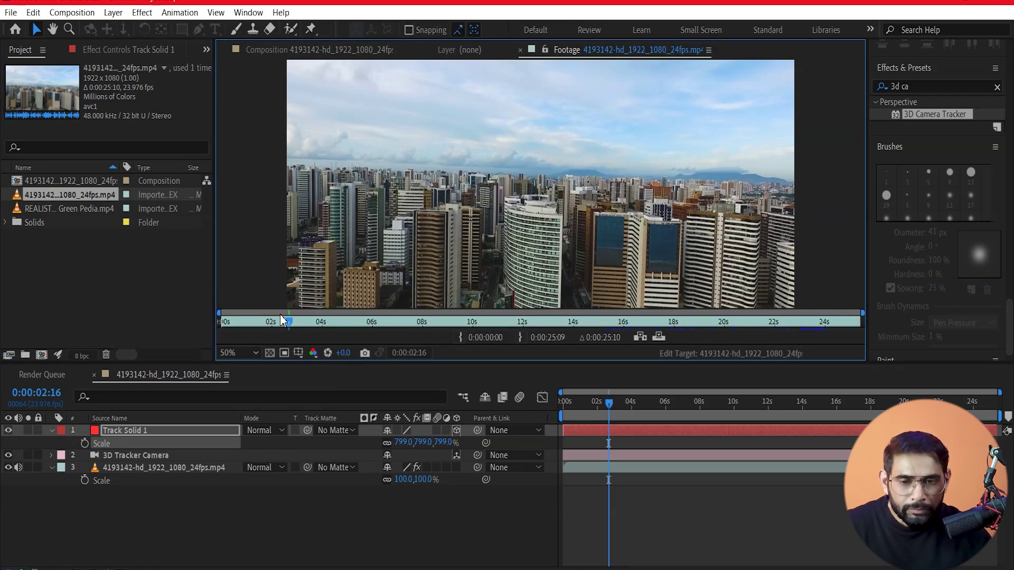
drag(309, 319, 255, 330)
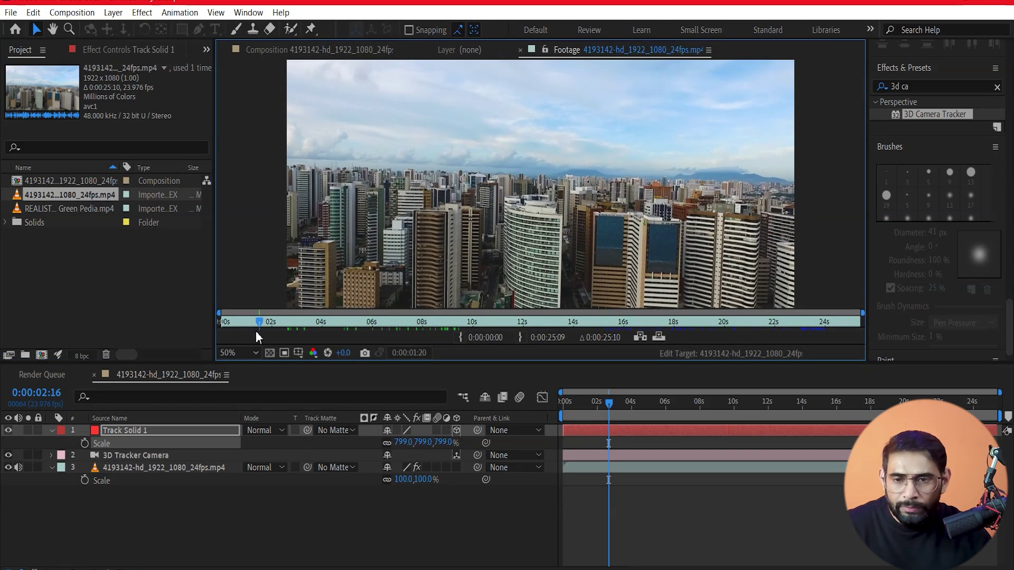
double_click(31, 208)
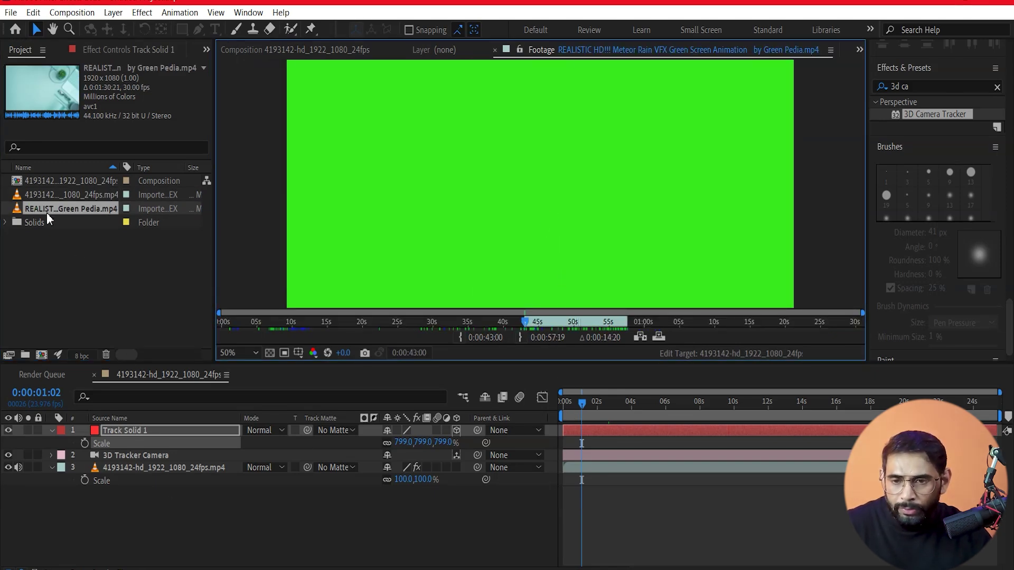
click(23, 195)
Replace Track Solid 1 with the meteor clip, shift it earlier, and preview from the start.
click(22, 211)
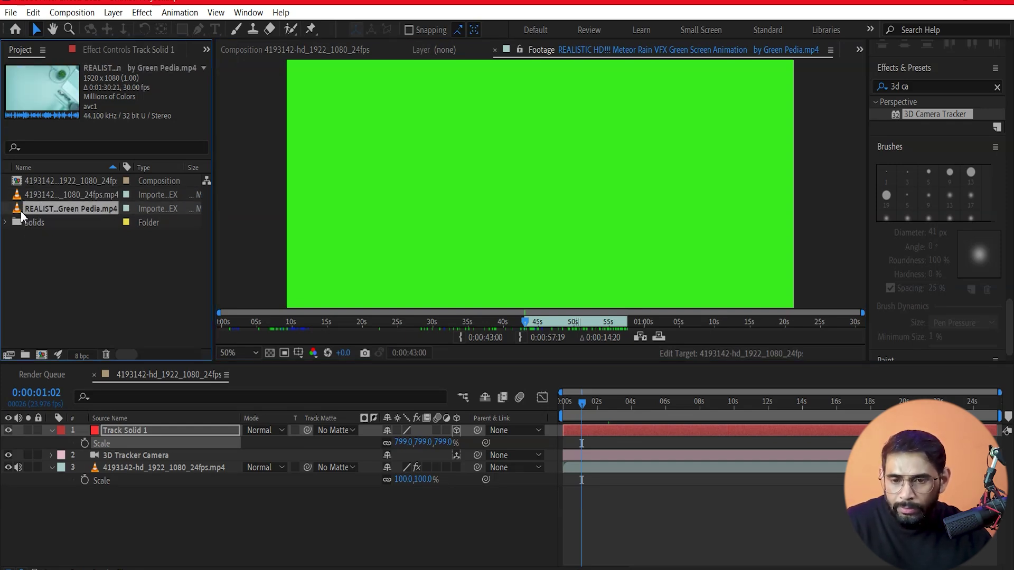
drag(21, 211, 109, 429)
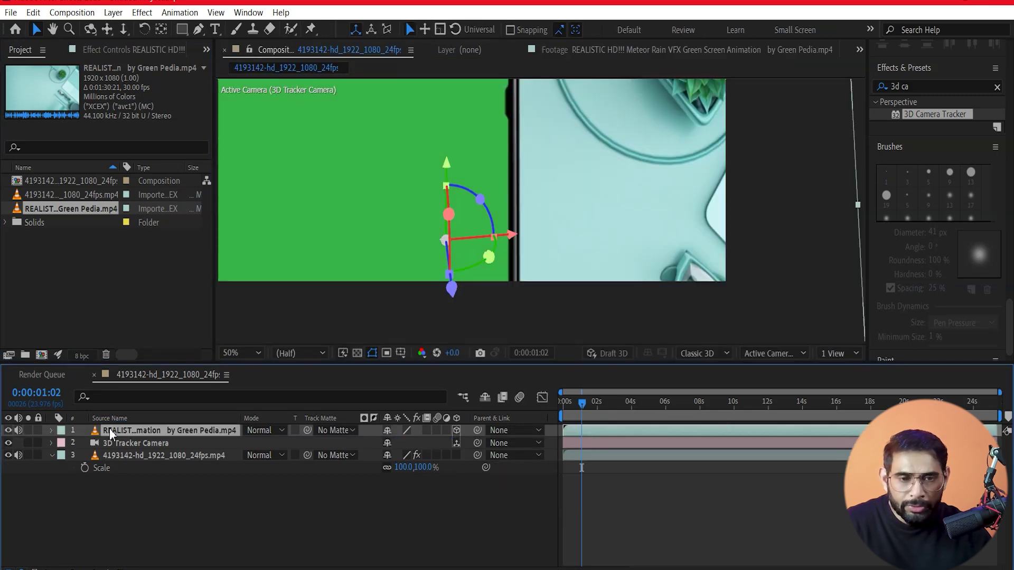
scroll(554, 226, down, 1)
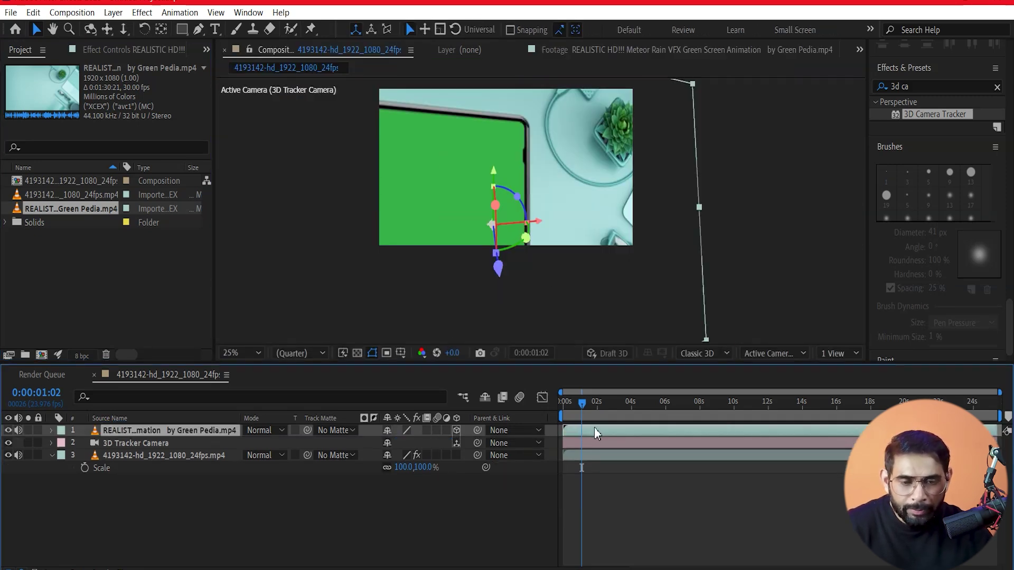
mouse_move(615, 427)
mouse_down()
mouse_move(583, 430)
mouse_move(620, 408)
mouse_up()
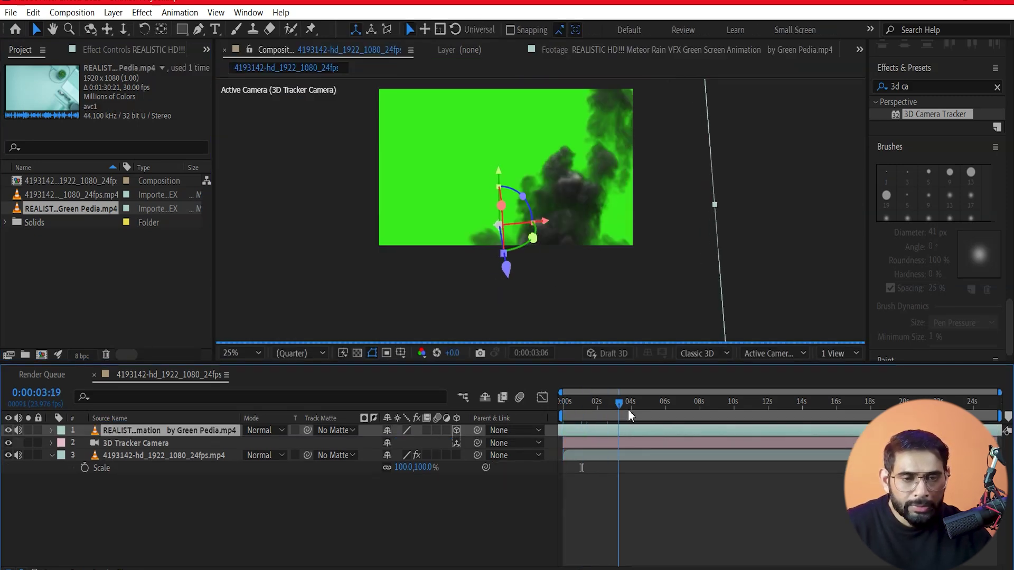
key(Home)
key(space)
key(space)
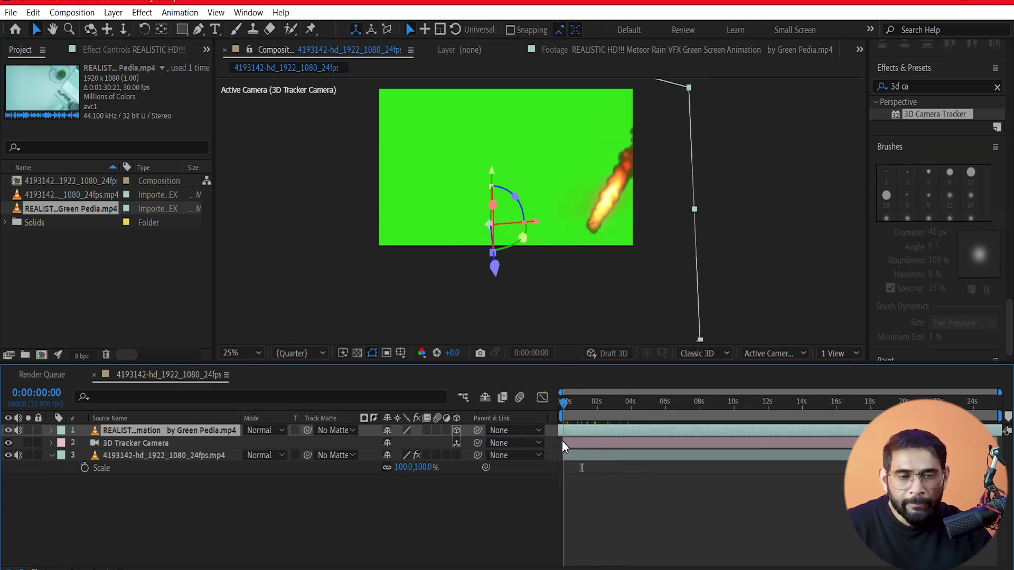
Return the viewer to 25% magnification and clear the Effects & Presets search.
scroll(565, 200, down, 4)
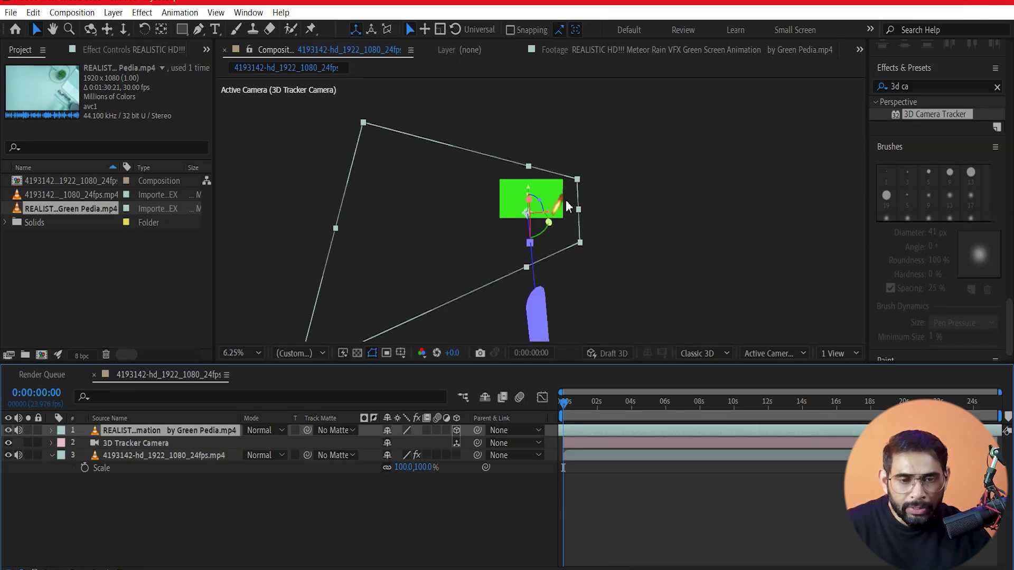
scroll(567, 206, up, 2)
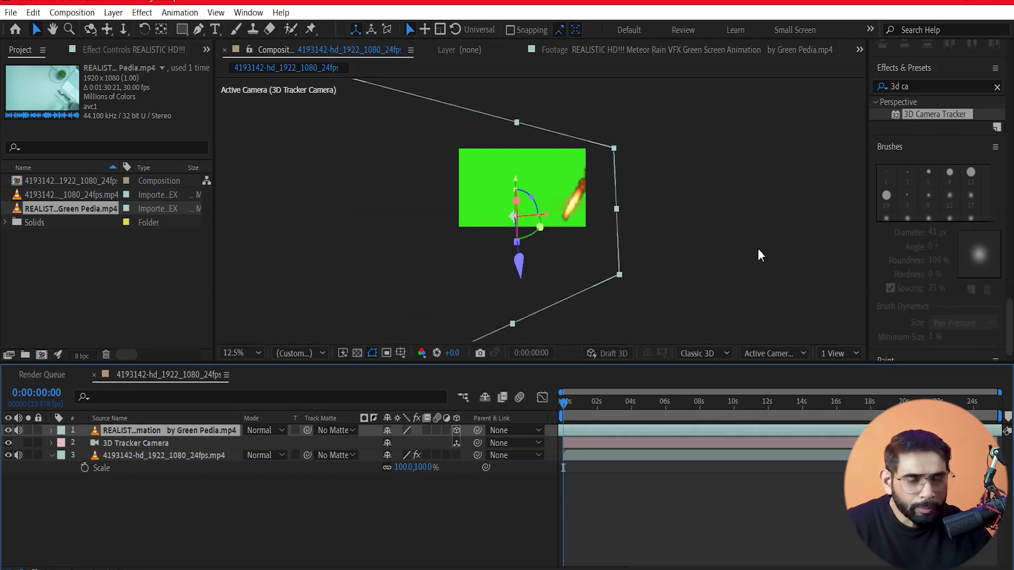
key(period)
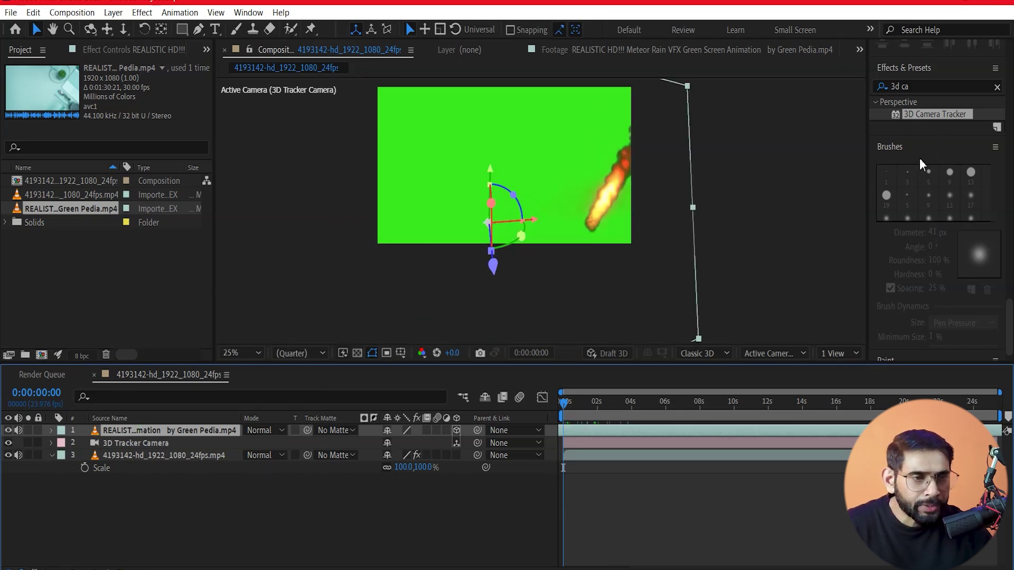
click(997, 88)
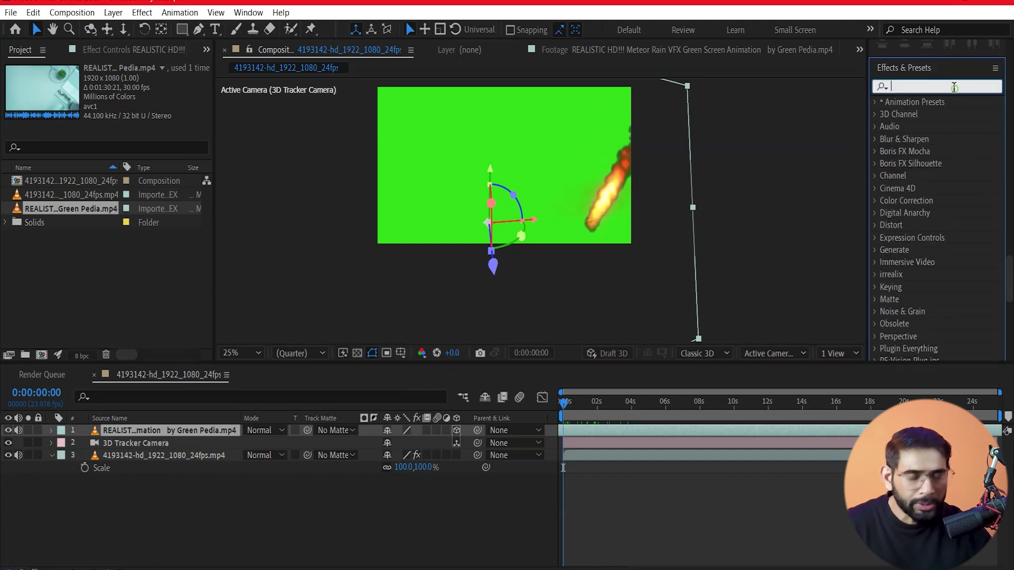
Apply Keylight (1.2) to the meteor layer and sample the green background as Screen Colour.
click(874, 288)
scroll(908, 278, down, 2)
scroll(924, 298, down, 1)
click(934, 315)
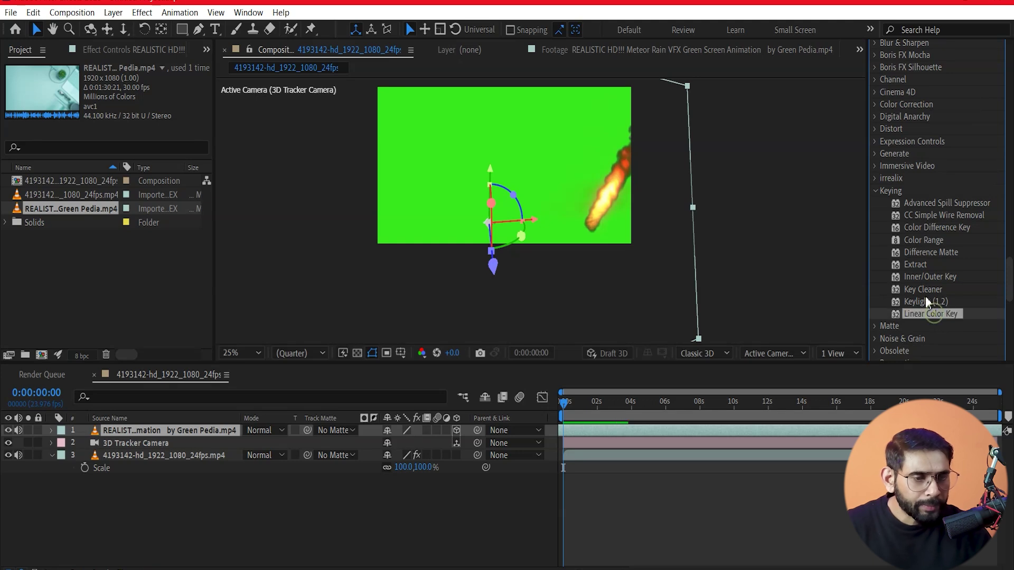
click(925, 302)
drag(893, 310, 515, 141)
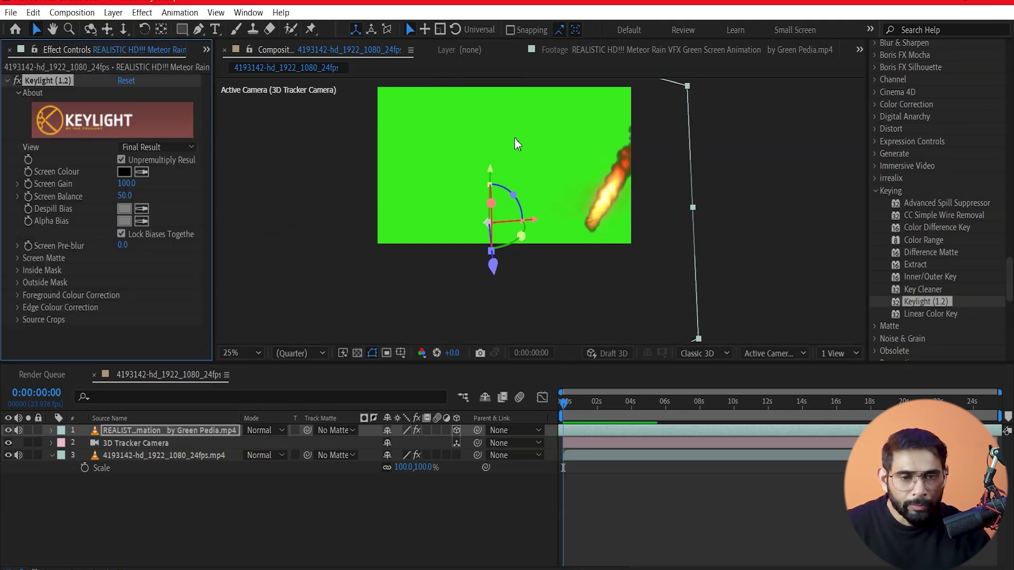
click(143, 173)
click(486, 135)
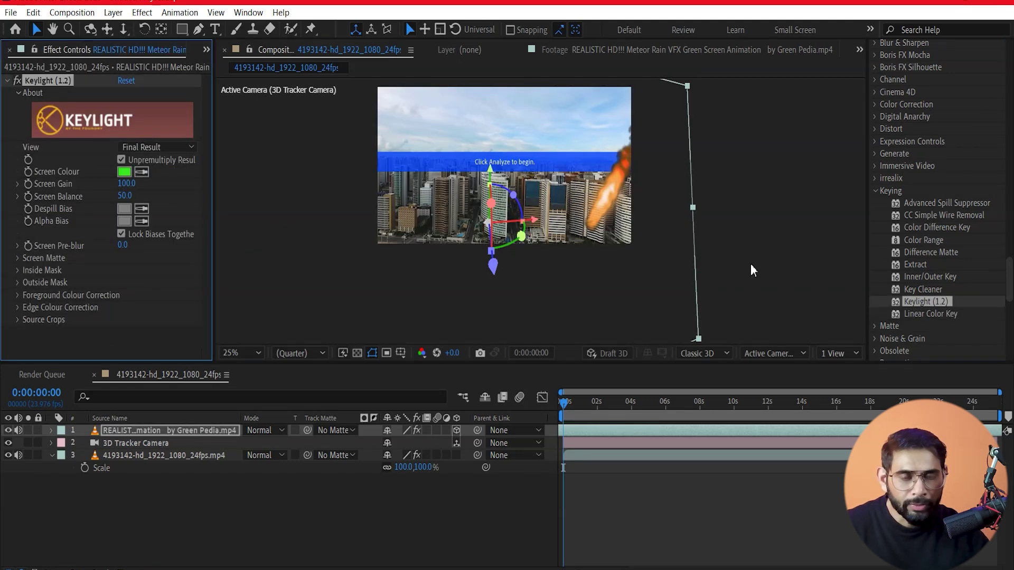
mouse_move(563, 420)
mouse_down()
mouse_move(735, 404)
mouse_move(563, 404)
mouse_up()
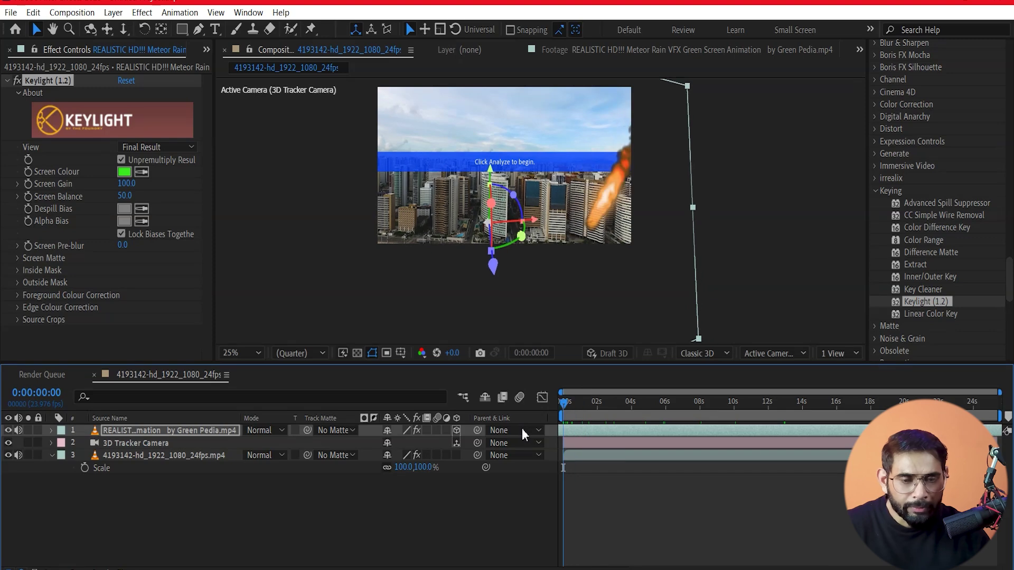
mouse_move(585, 406)
mouse_down()
mouse_move(733, 409)
mouse_move(563, 413)
mouse_up()
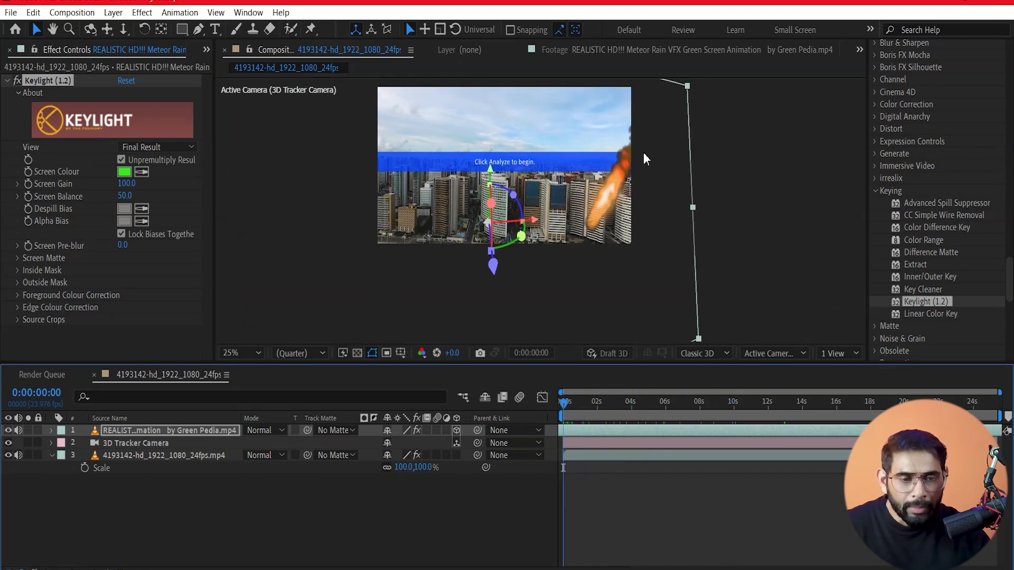
Rotate the Meteor Rain layer to 204° on the X axis.
click(214, 431)
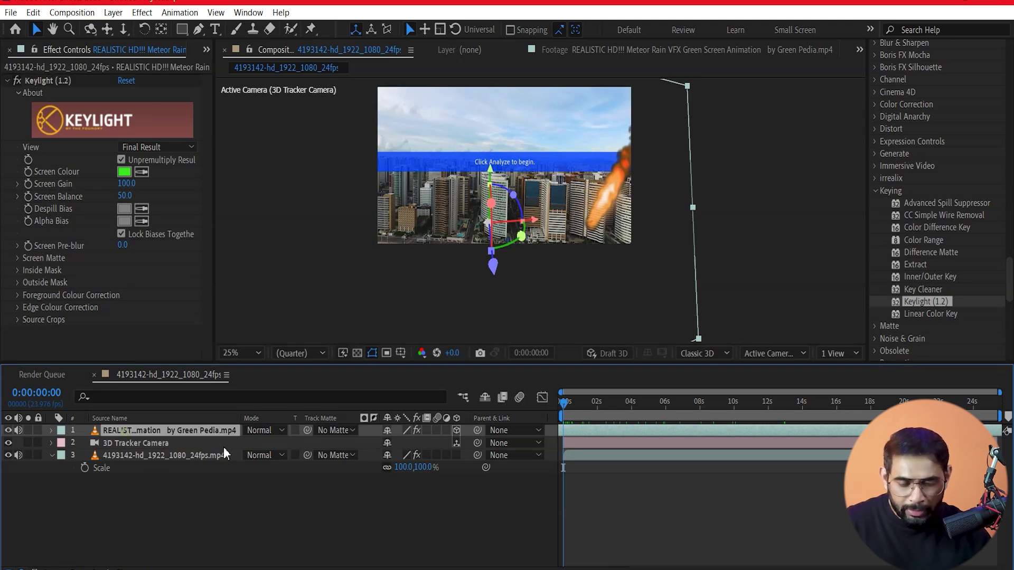
key(r)
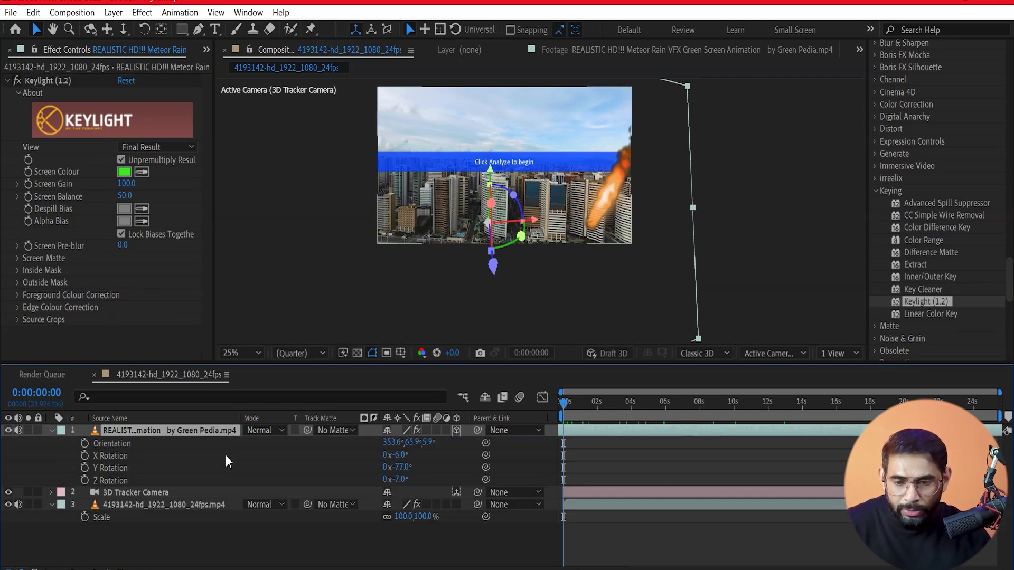
drag(396, 455, 447, 431)
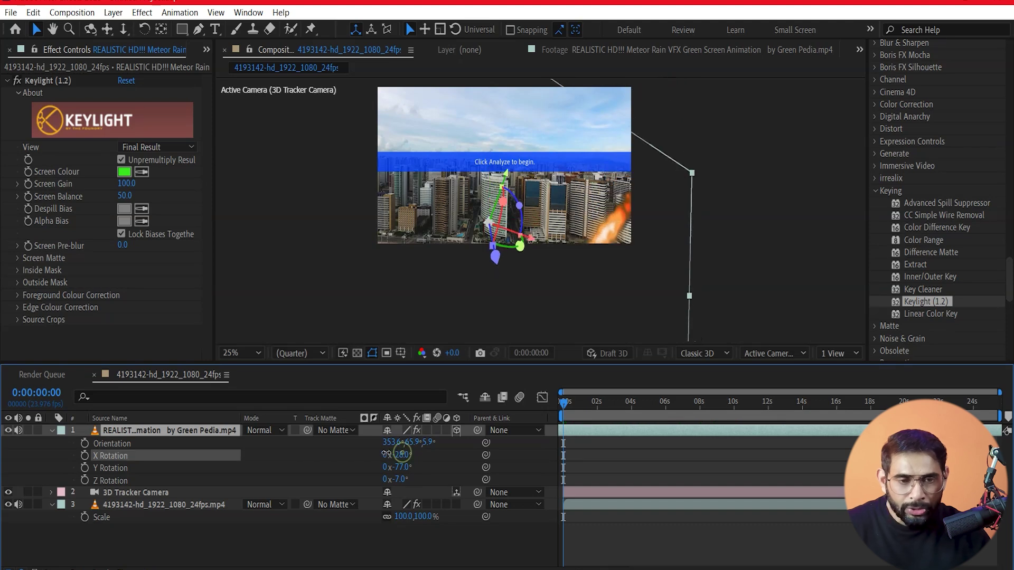
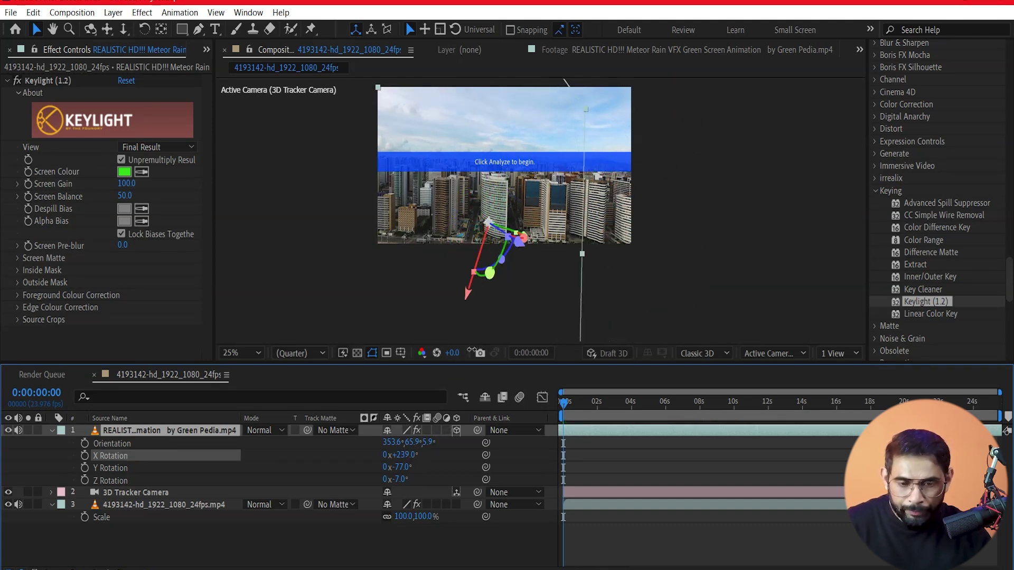
Undo the last rotation change, tilt the meteor layer to 80° X Rotation, and start a preview.
key(ctrl+z)
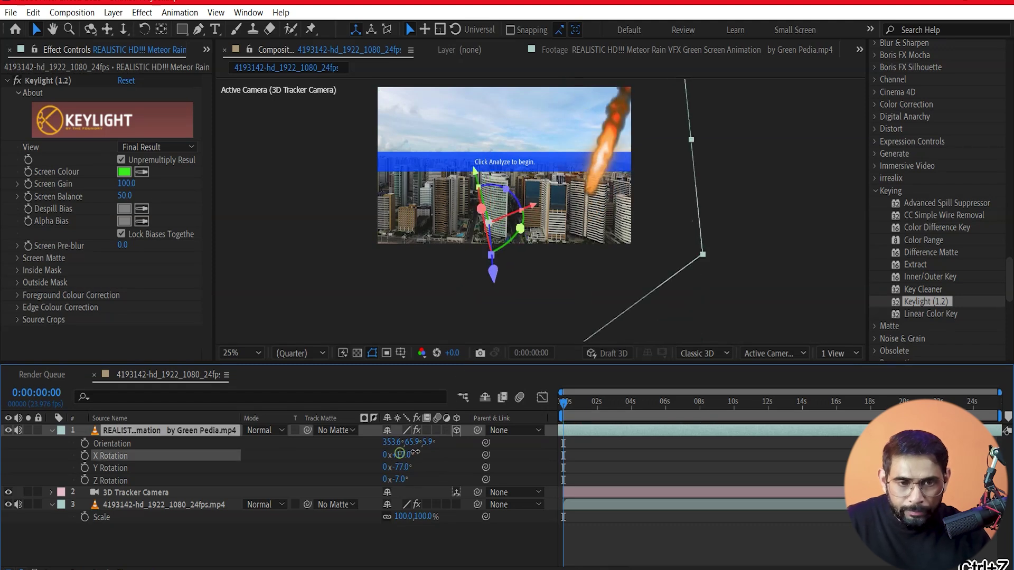
drag(416, 452, 444, 439)
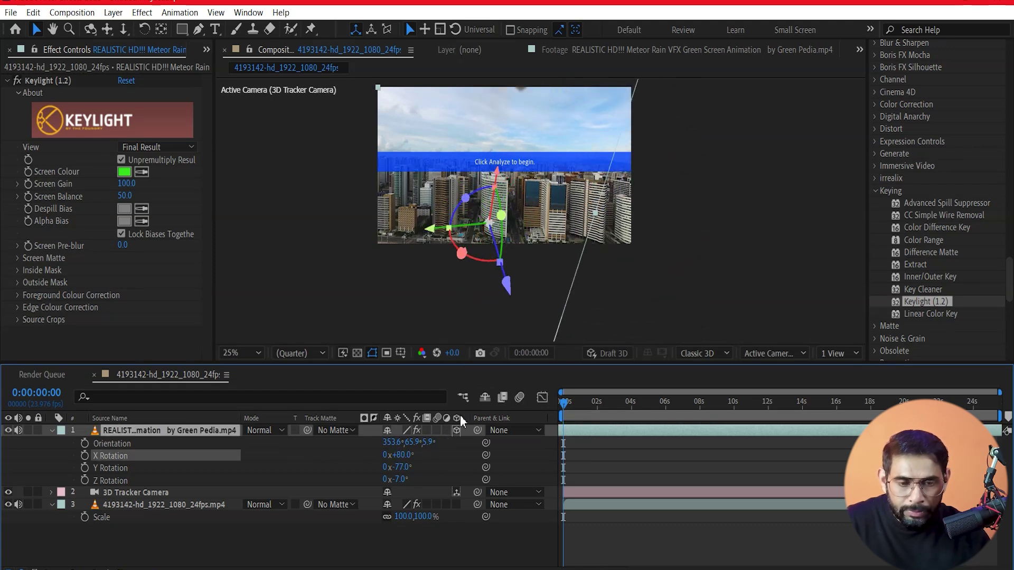
key(space)
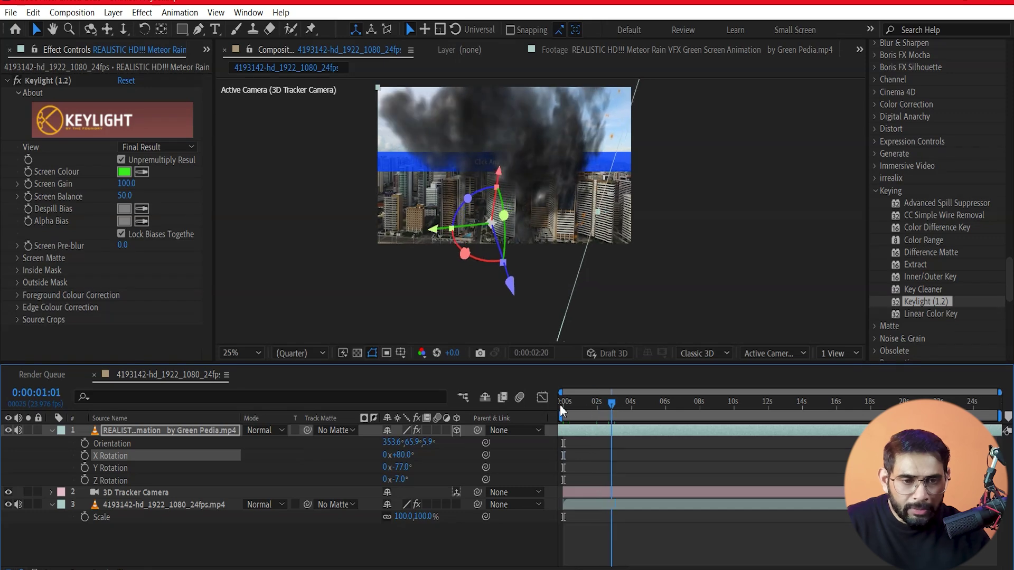
Scrub the timeline to check the smoke over the city, from about 12 to 17 seconds.
click(562, 412)
mouse_move(563, 415)
mouse_down()
mouse_move(775, 402)
mouse_move(637, 409)
mouse_up()
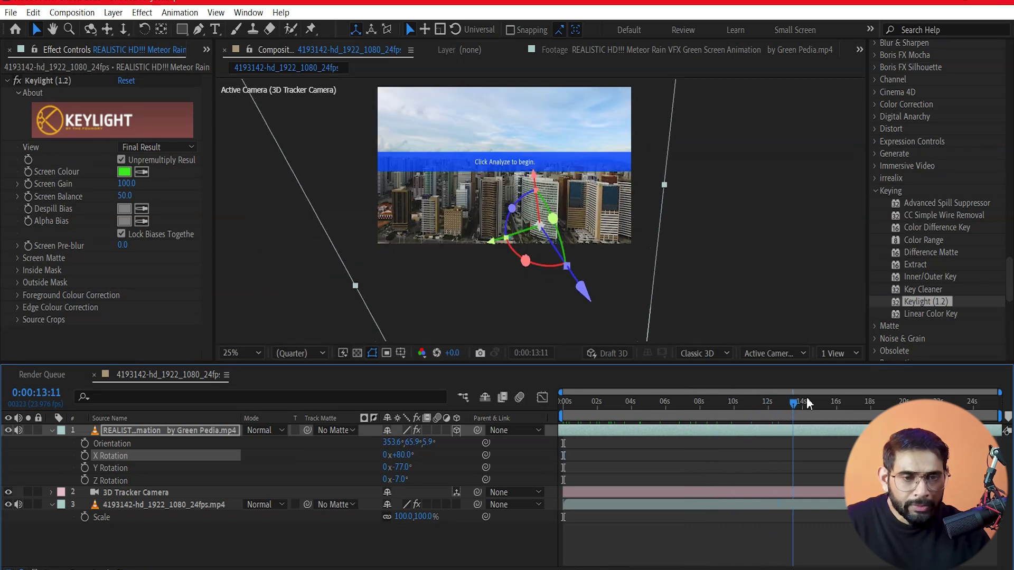
key(space)
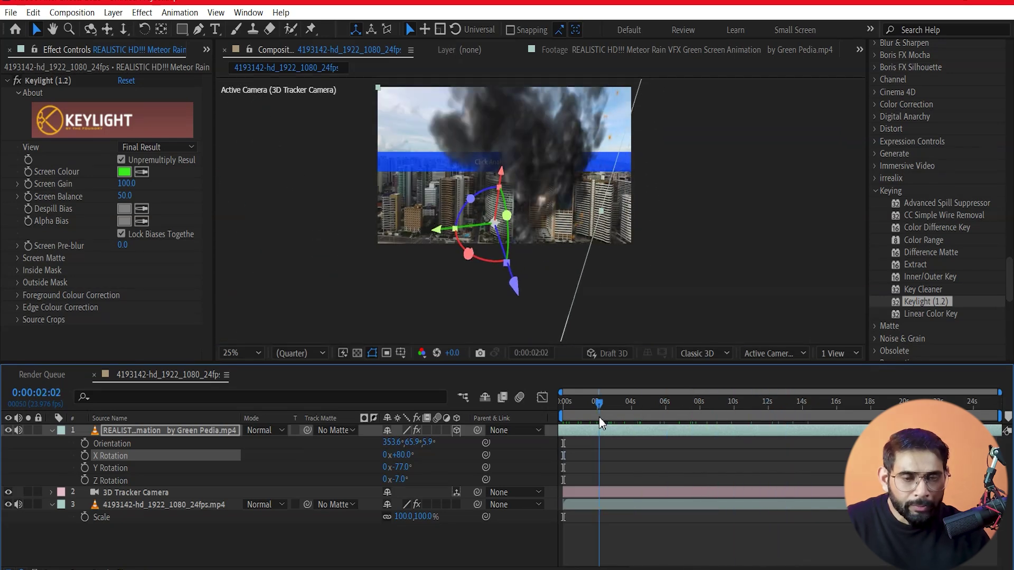
drag(708, 422, 864, 405)
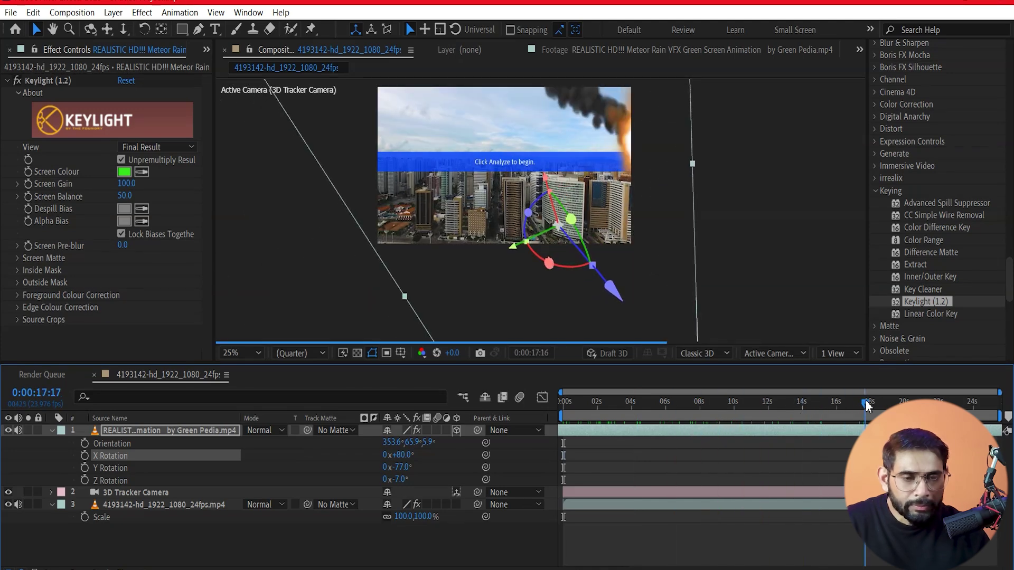
drag(863, 404, 534, 431)
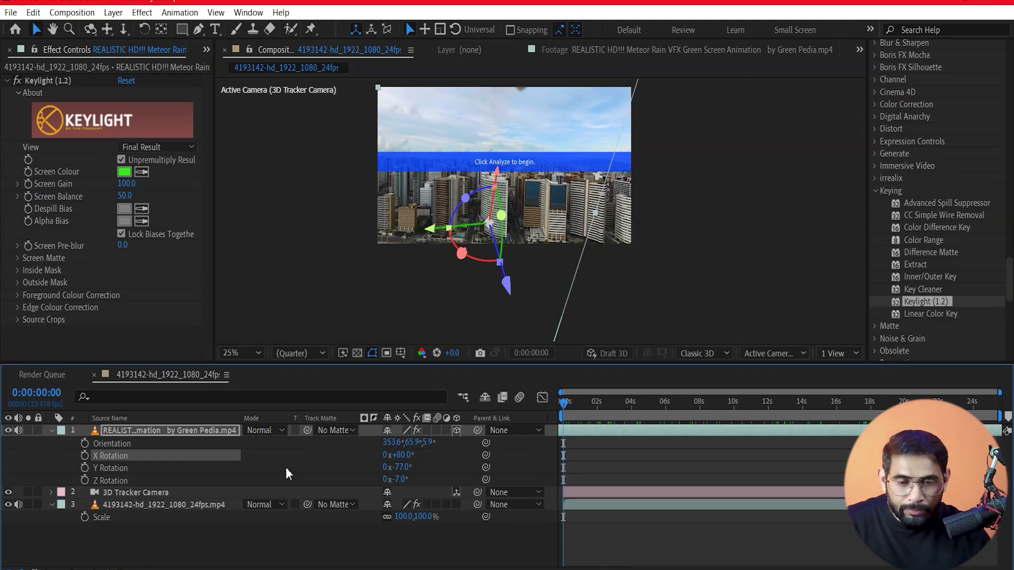
Turn the meteor layer to −90° Y Rotation and −15° Z Rotation, and try moving it downward.
drag(397, 464, 389, 465)
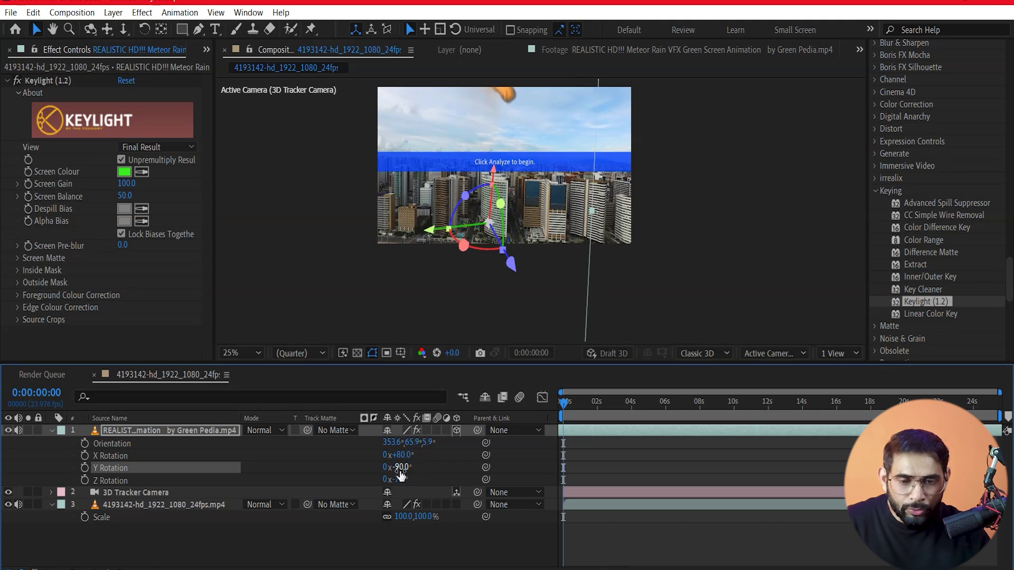
mouse_move(405, 479)
mouse_down()
mouse_move(414, 455)
mouse_move(404, 456)
mouse_move(415, 462)
mouse_up()
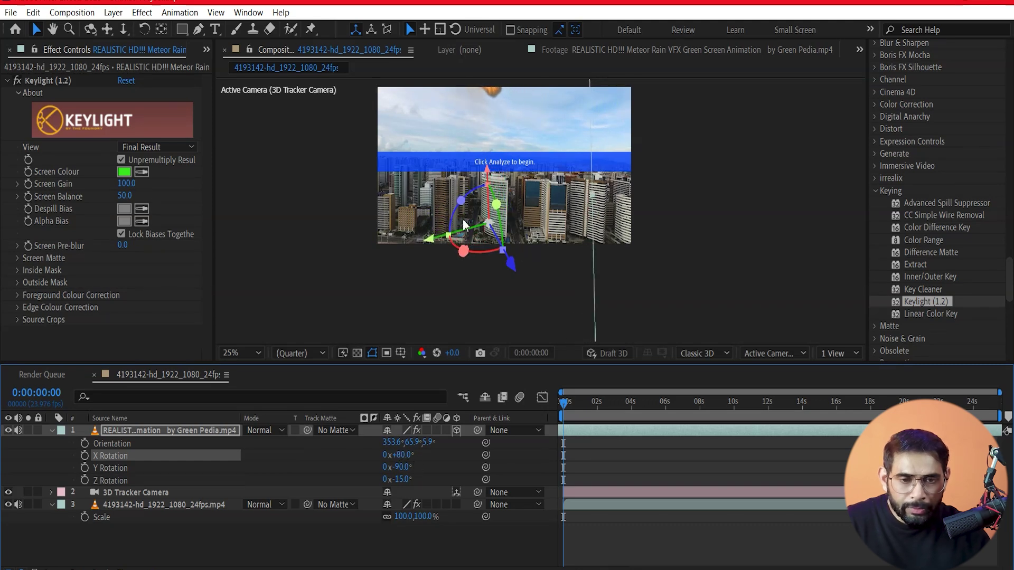
drag(485, 182, 490, 202)
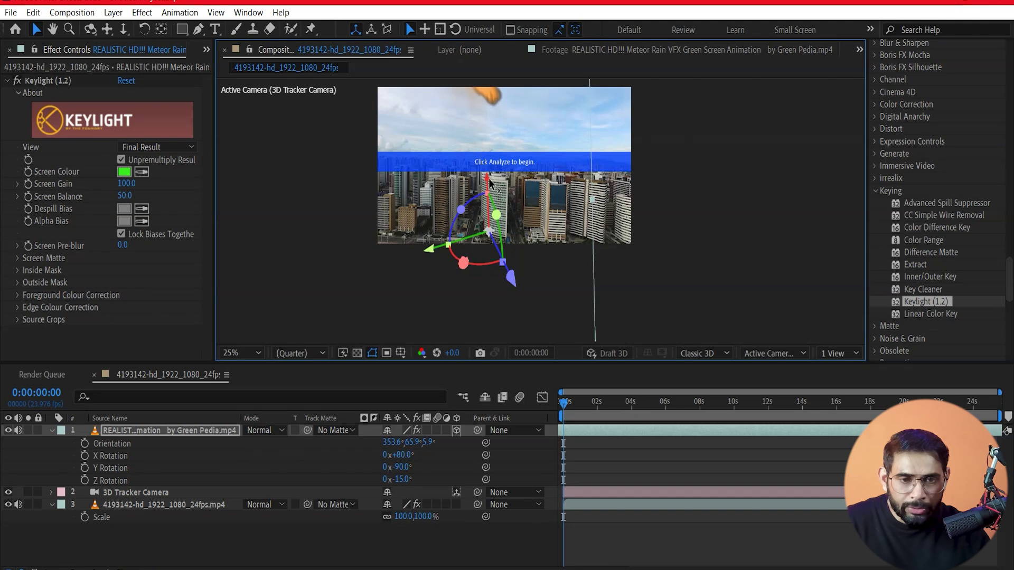
mouse_move(528, 244)
mouse_down()
mouse_move(574, 425)
mouse_move(724, 403)
mouse_move(602, 405)
mouse_up()
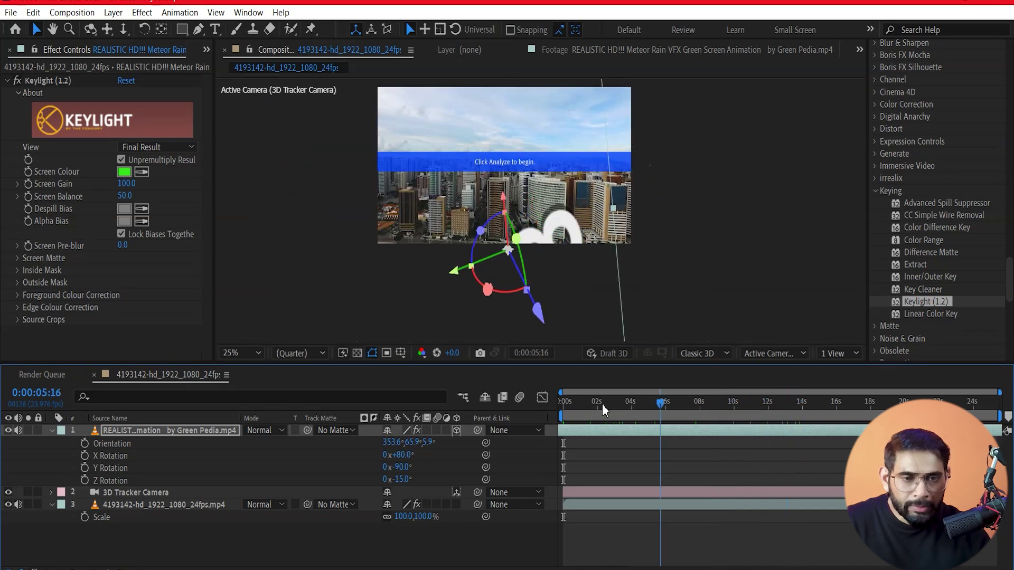
Preview the smoke billowing over the skyline, then select the meteor smoke layer.
key(space)
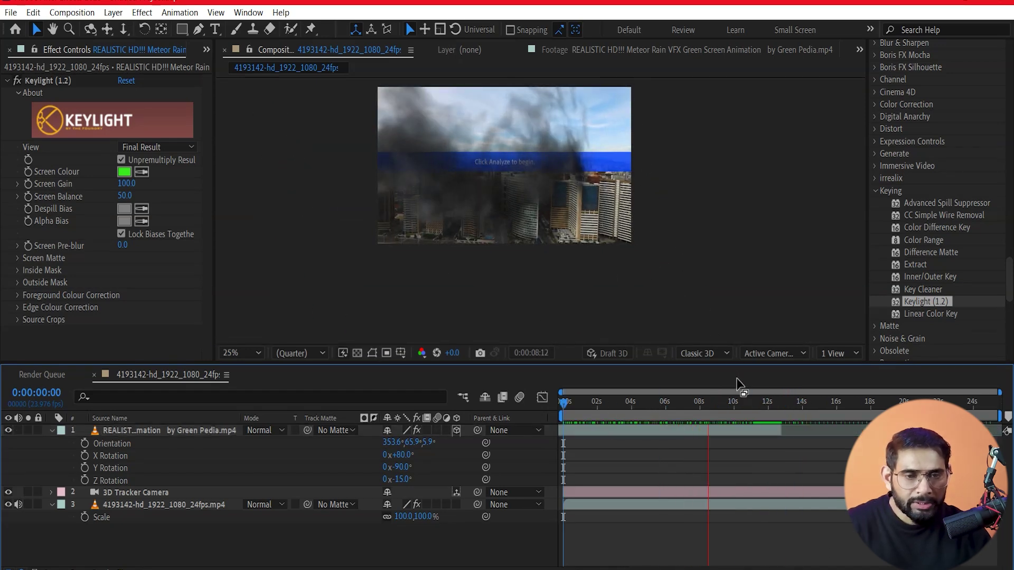
key(space)
click(125, 435)
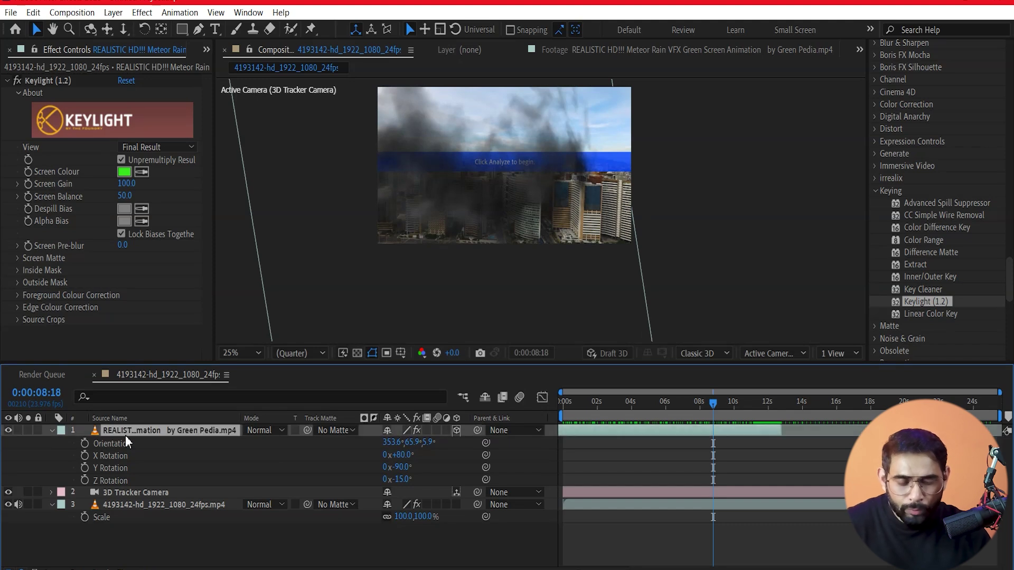
Lower the meteor layer to Y Position 3126.5 and preview it from the first frame.
key(p)
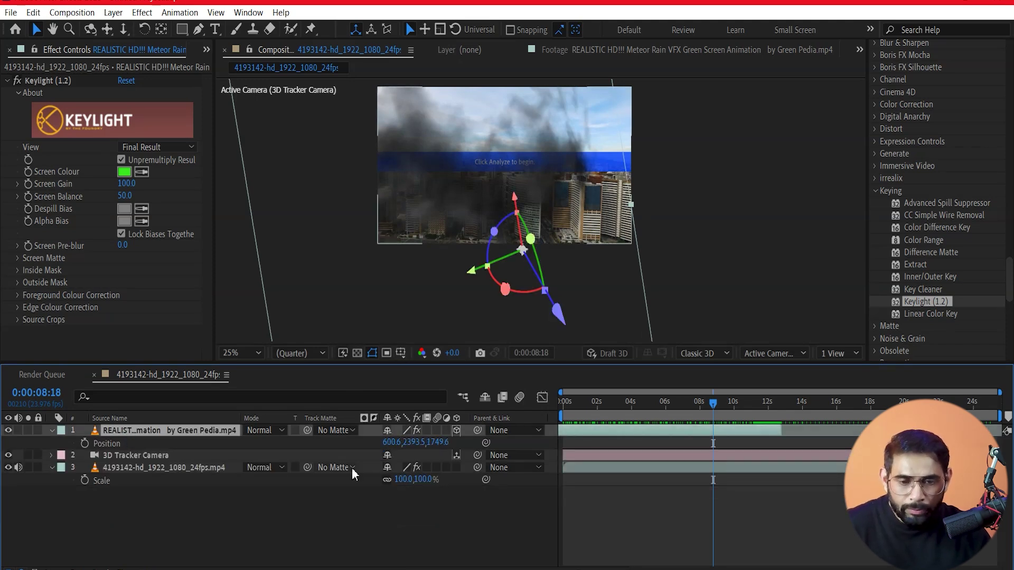
mouse_move(438, 443)
mouse_down()
mouse_move(461, 445)
mouse_move(422, 466)
mouse_move(457, 436)
mouse_move(740, 418)
mouse_move(845, 446)
mouse_up()
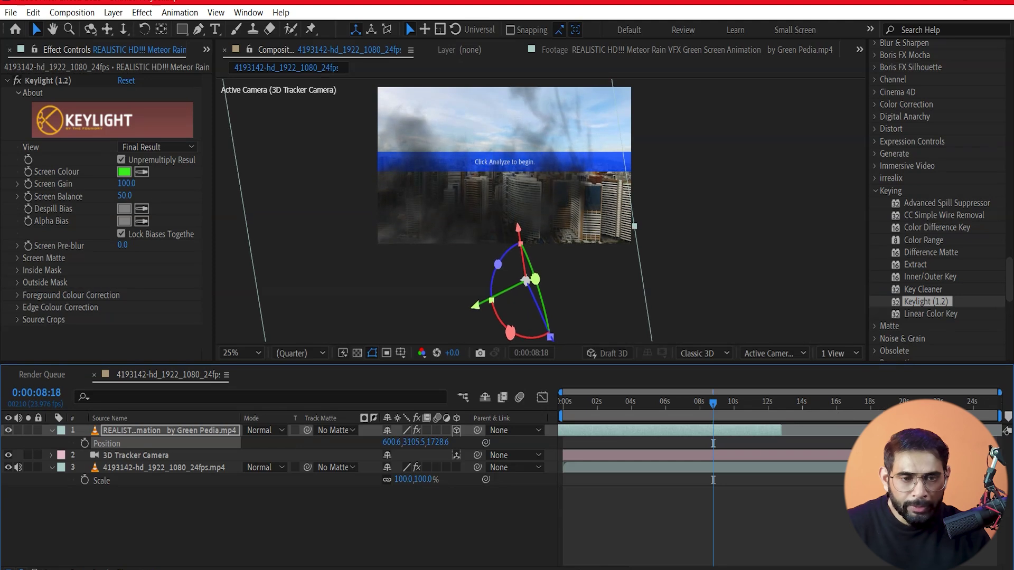
key(Home)
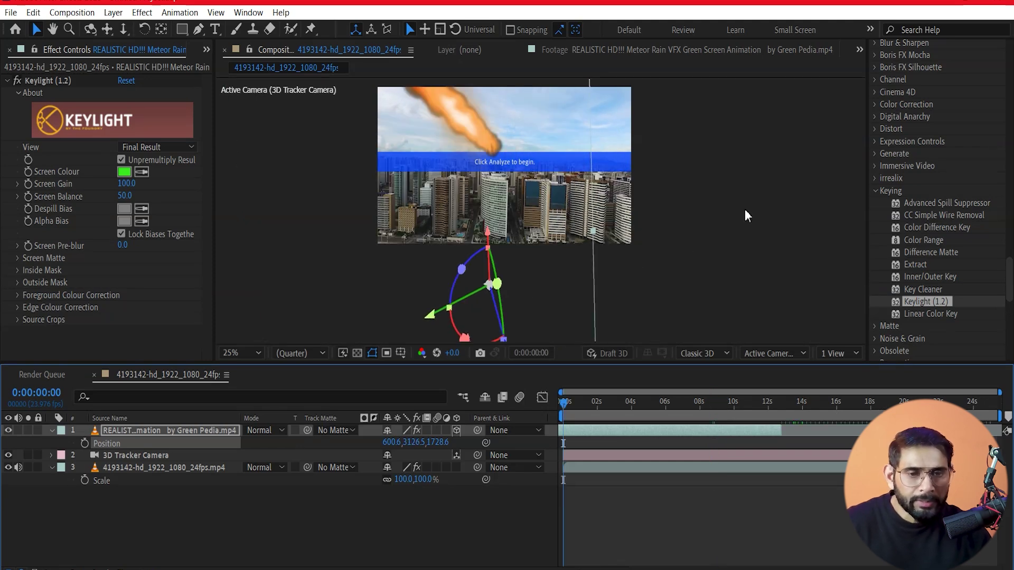
click(744, 209)
key(space)
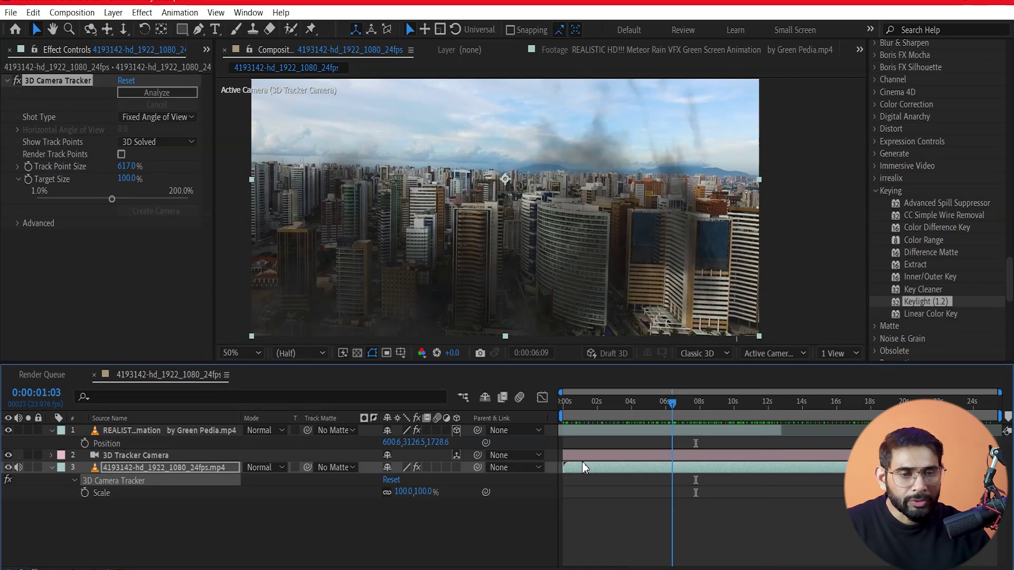
Trim the composition to a work area ending at about 13 seconds.
key(space)
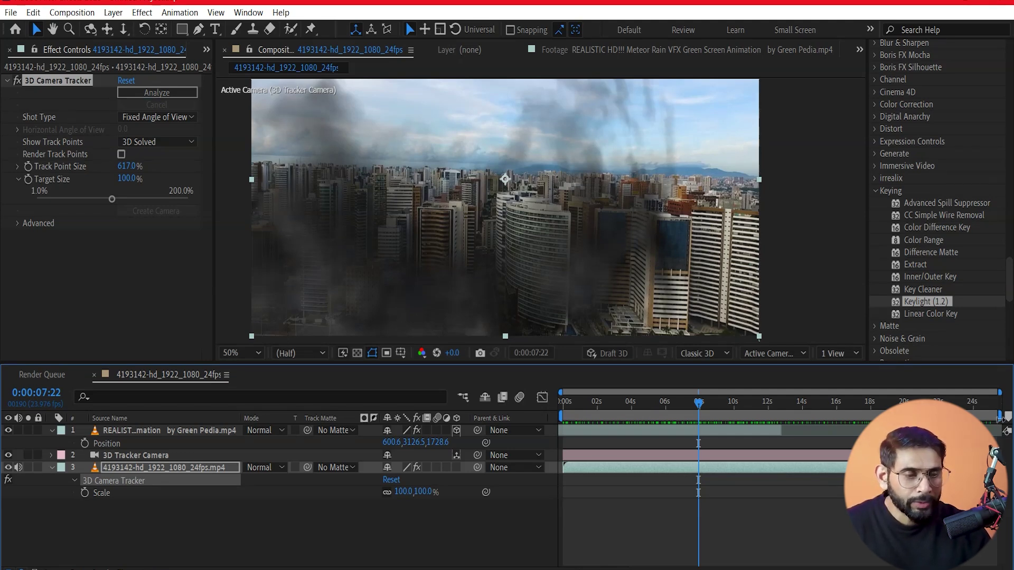
drag(972, 415, 783, 432)
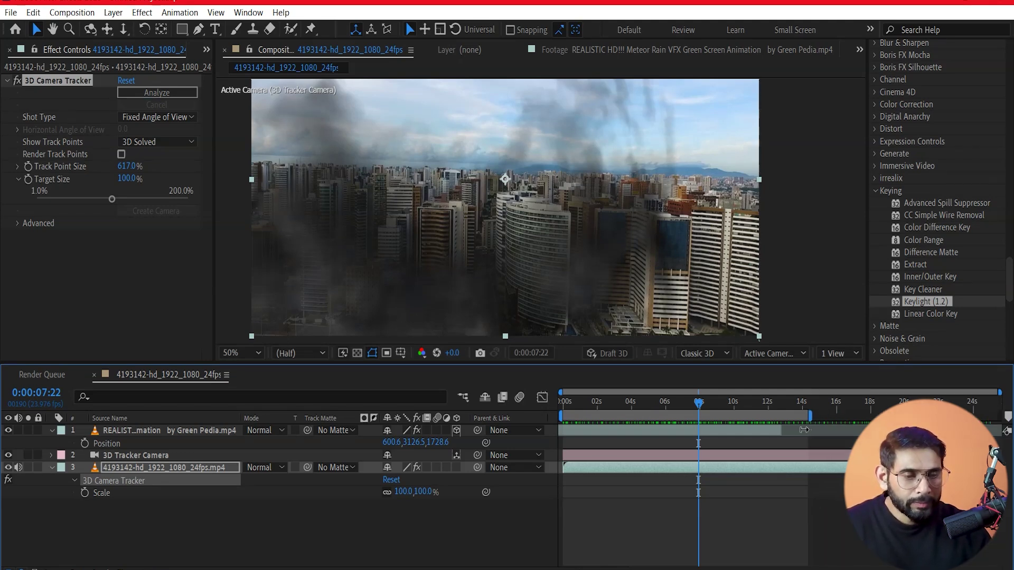
right_click(761, 424)
click(815, 449)
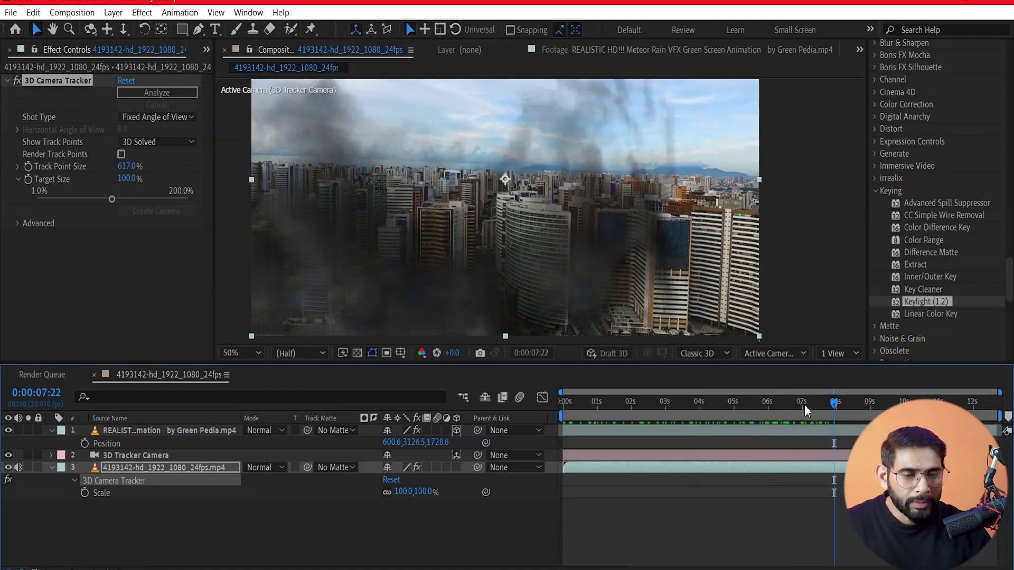
Preview the trimmed comp from the start, stop near 9 seconds, and select the 3D Camera Tracker effect.
key(Home)
key(space)
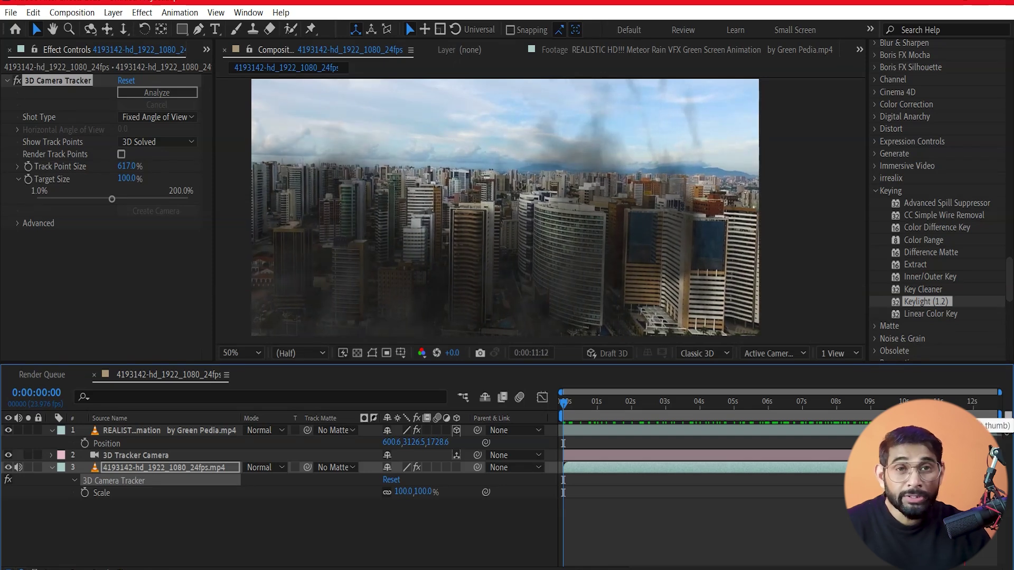
click(641, 433)
drag(649, 402, 895, 402)
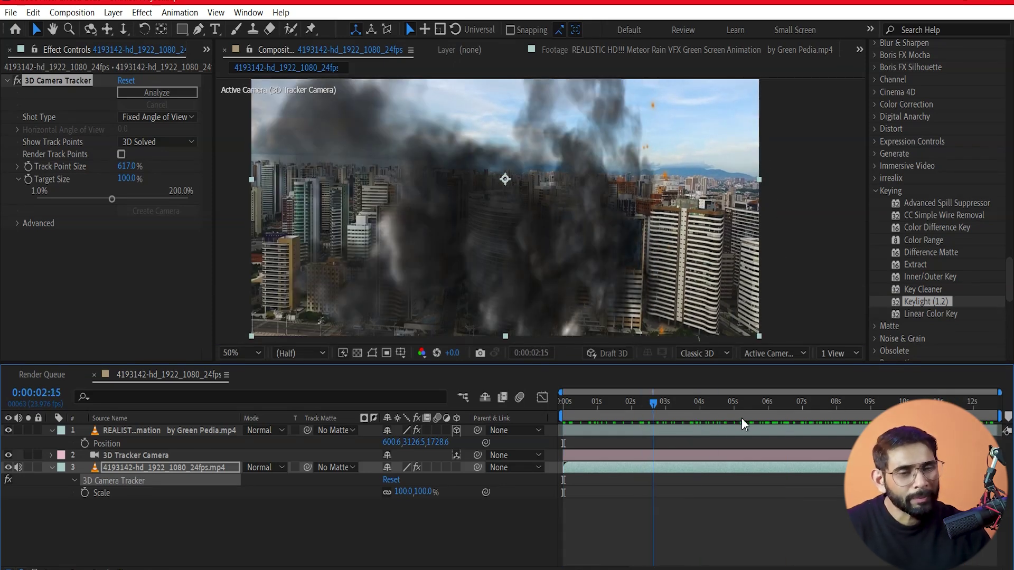
click(105, 472)
click(53, 80)
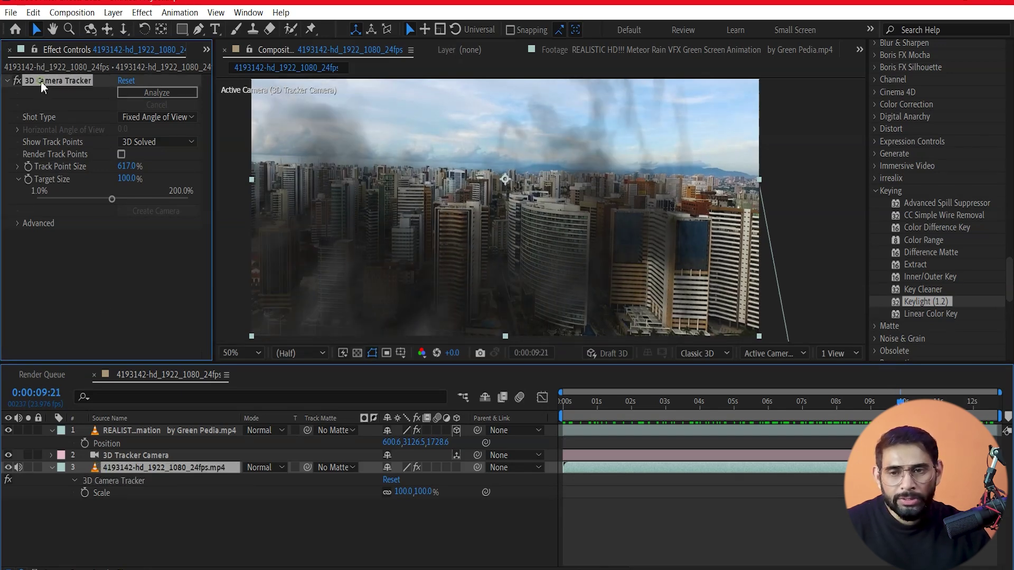